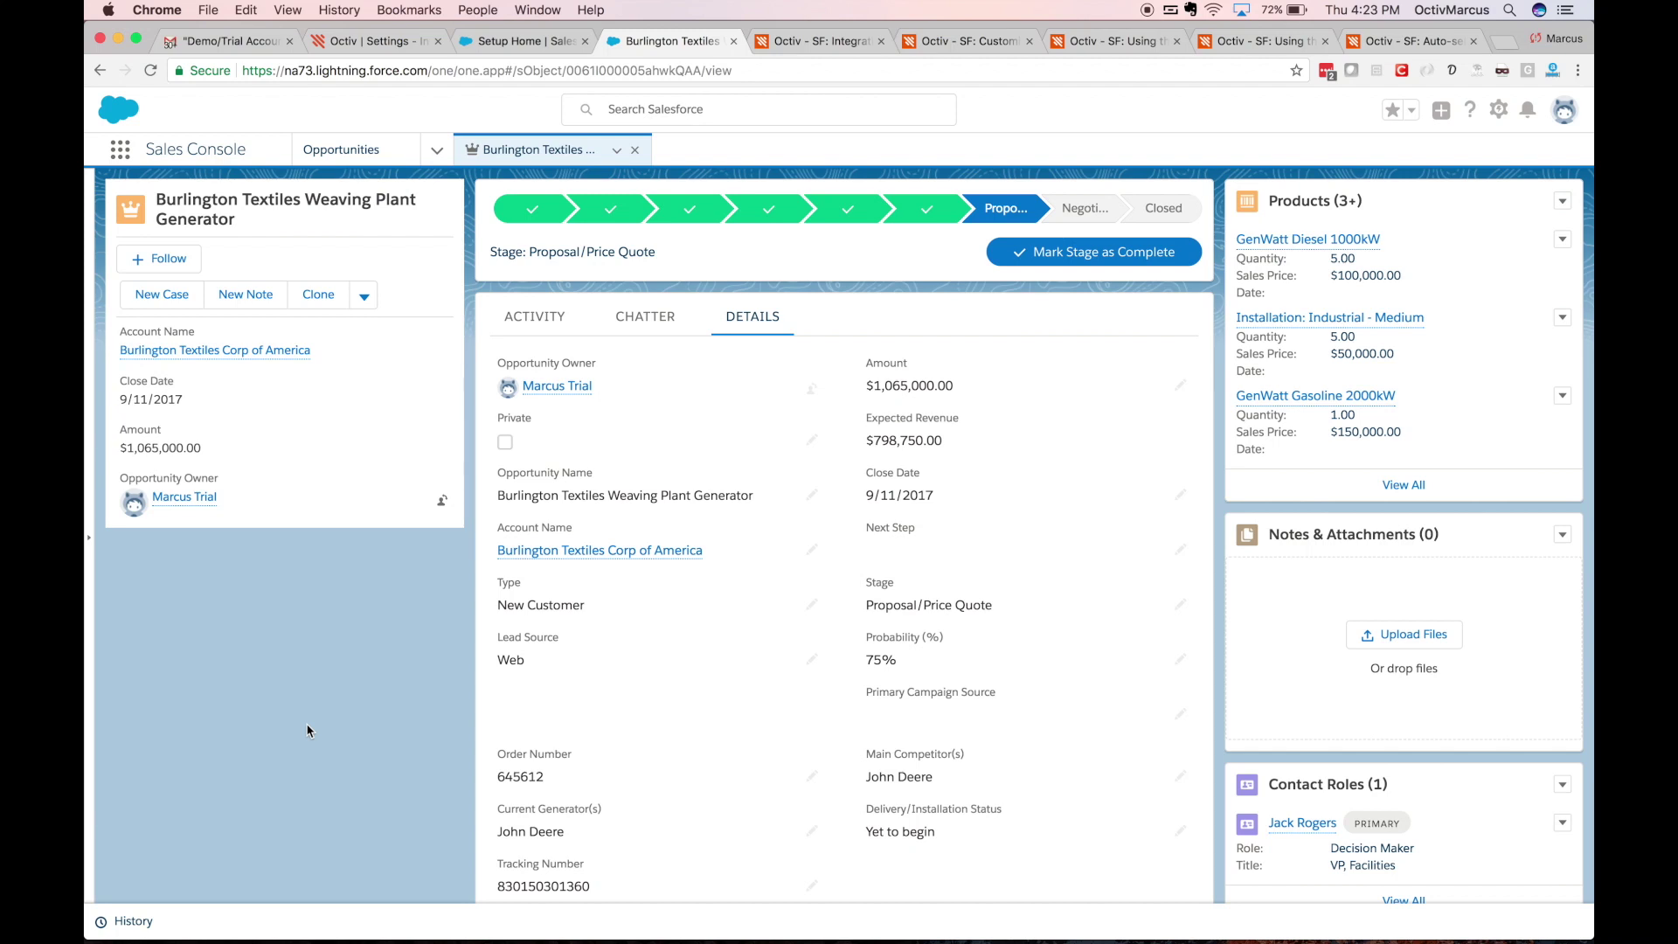
- Open the step-2 production package link from the integration overview in a new tab, showing Install Octiv 1.22
left_click(791, 44)
scroll(512, 259, "up", 5)
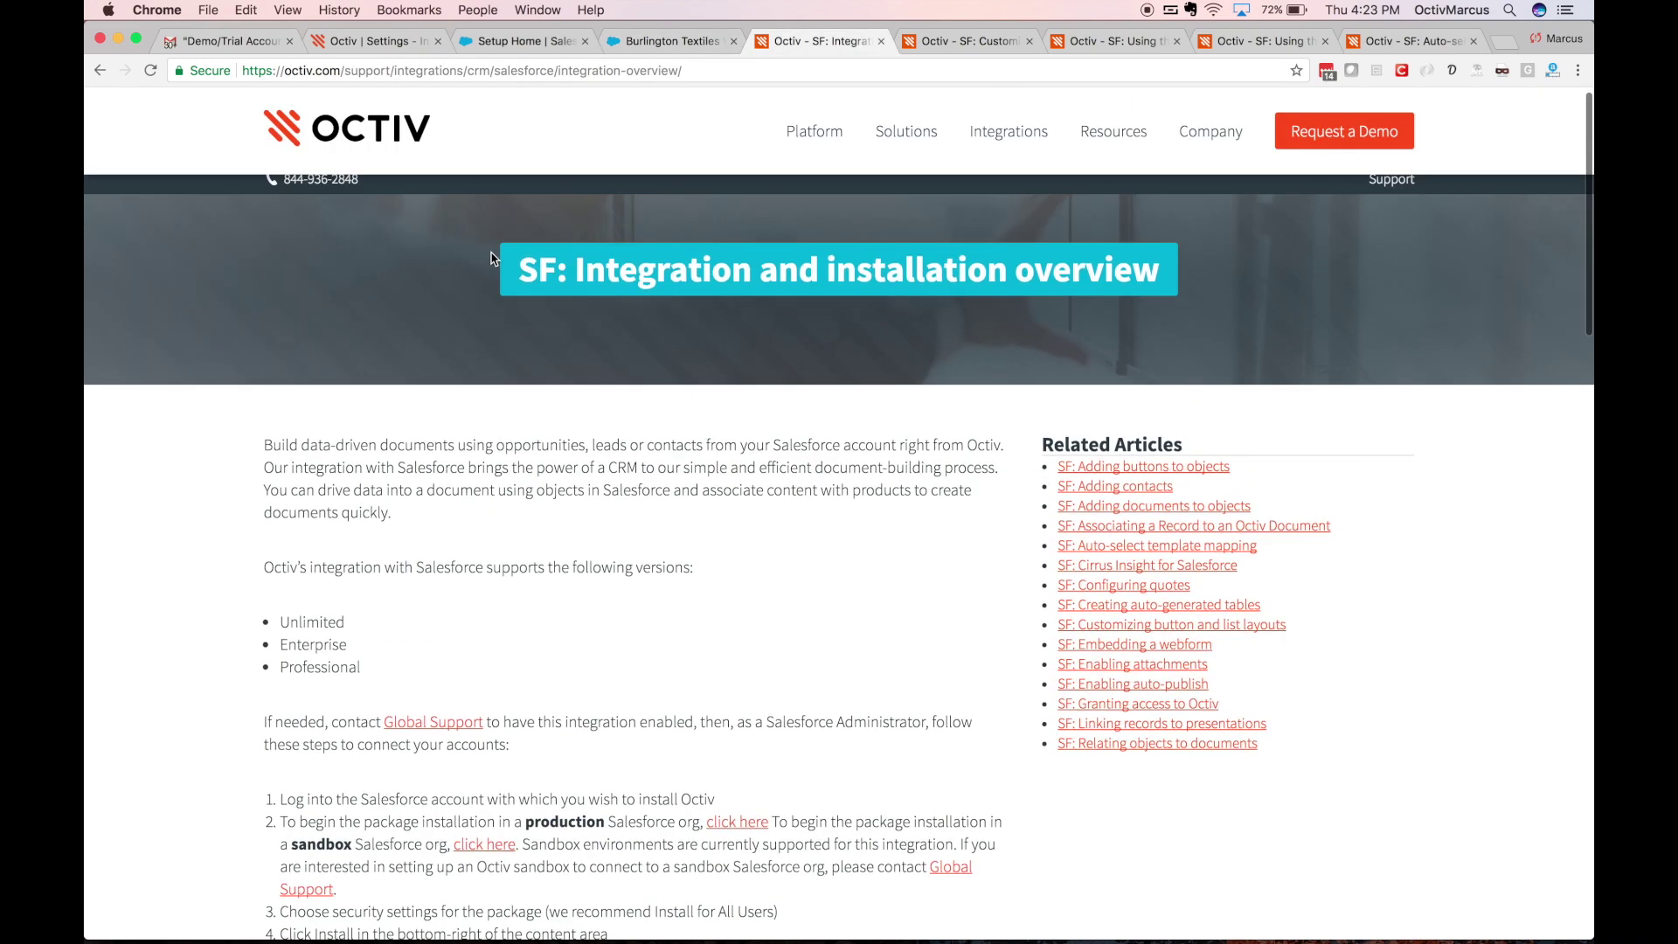
scroll(502, 280, "down", 2)
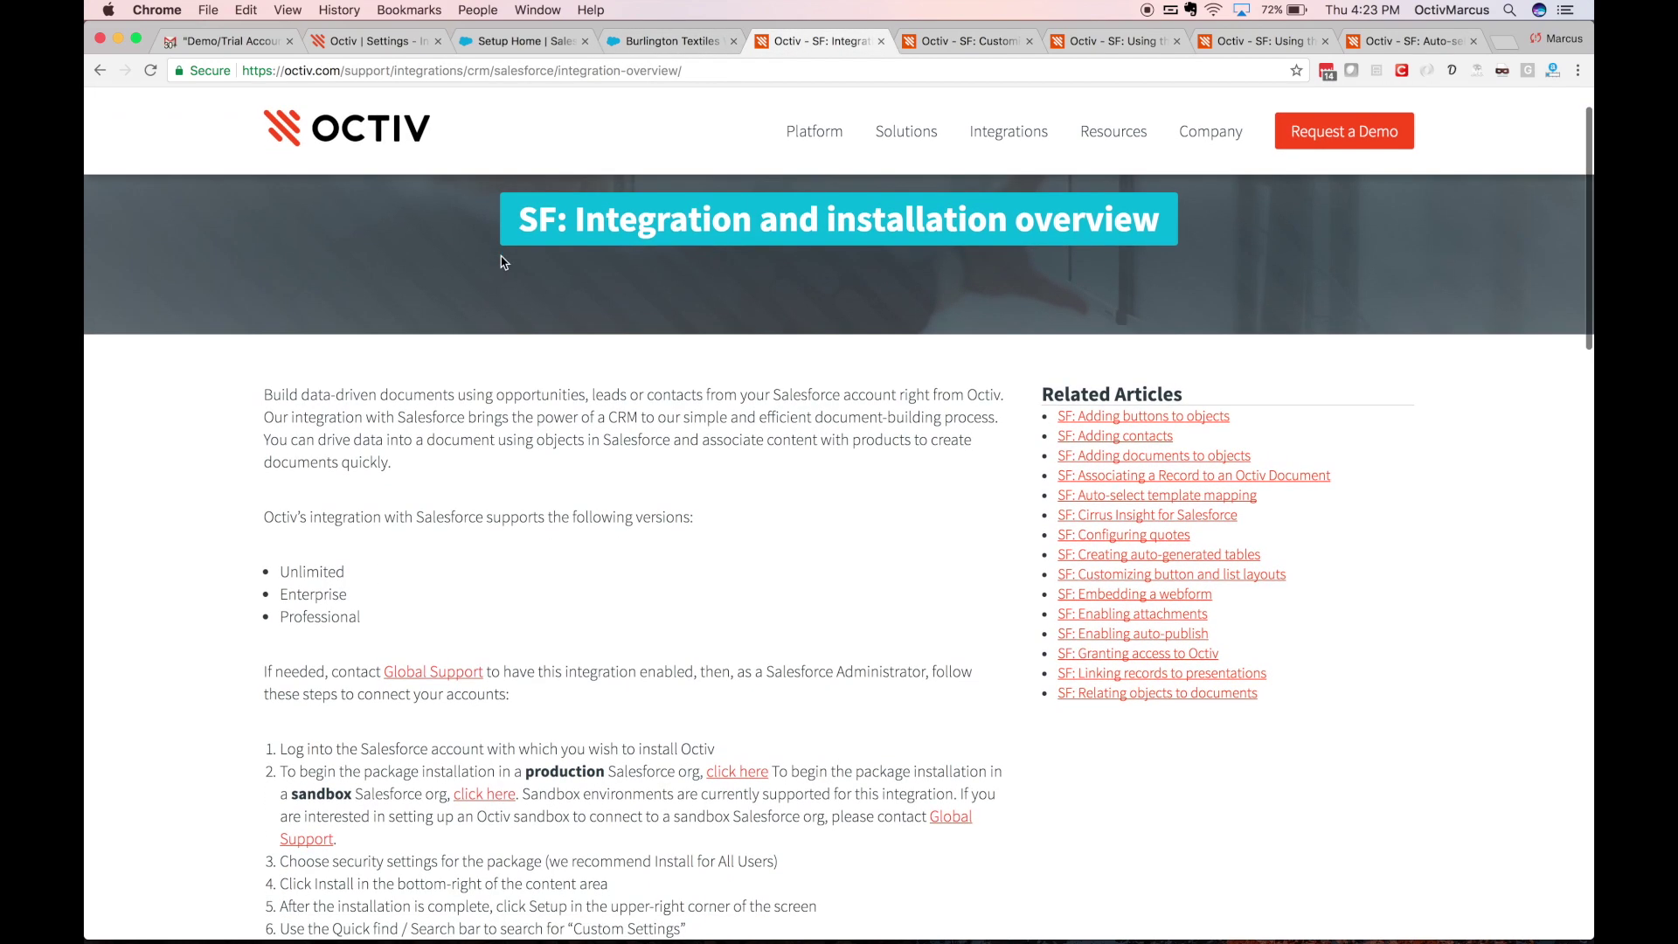
scroll(472, 407, "down", 5)
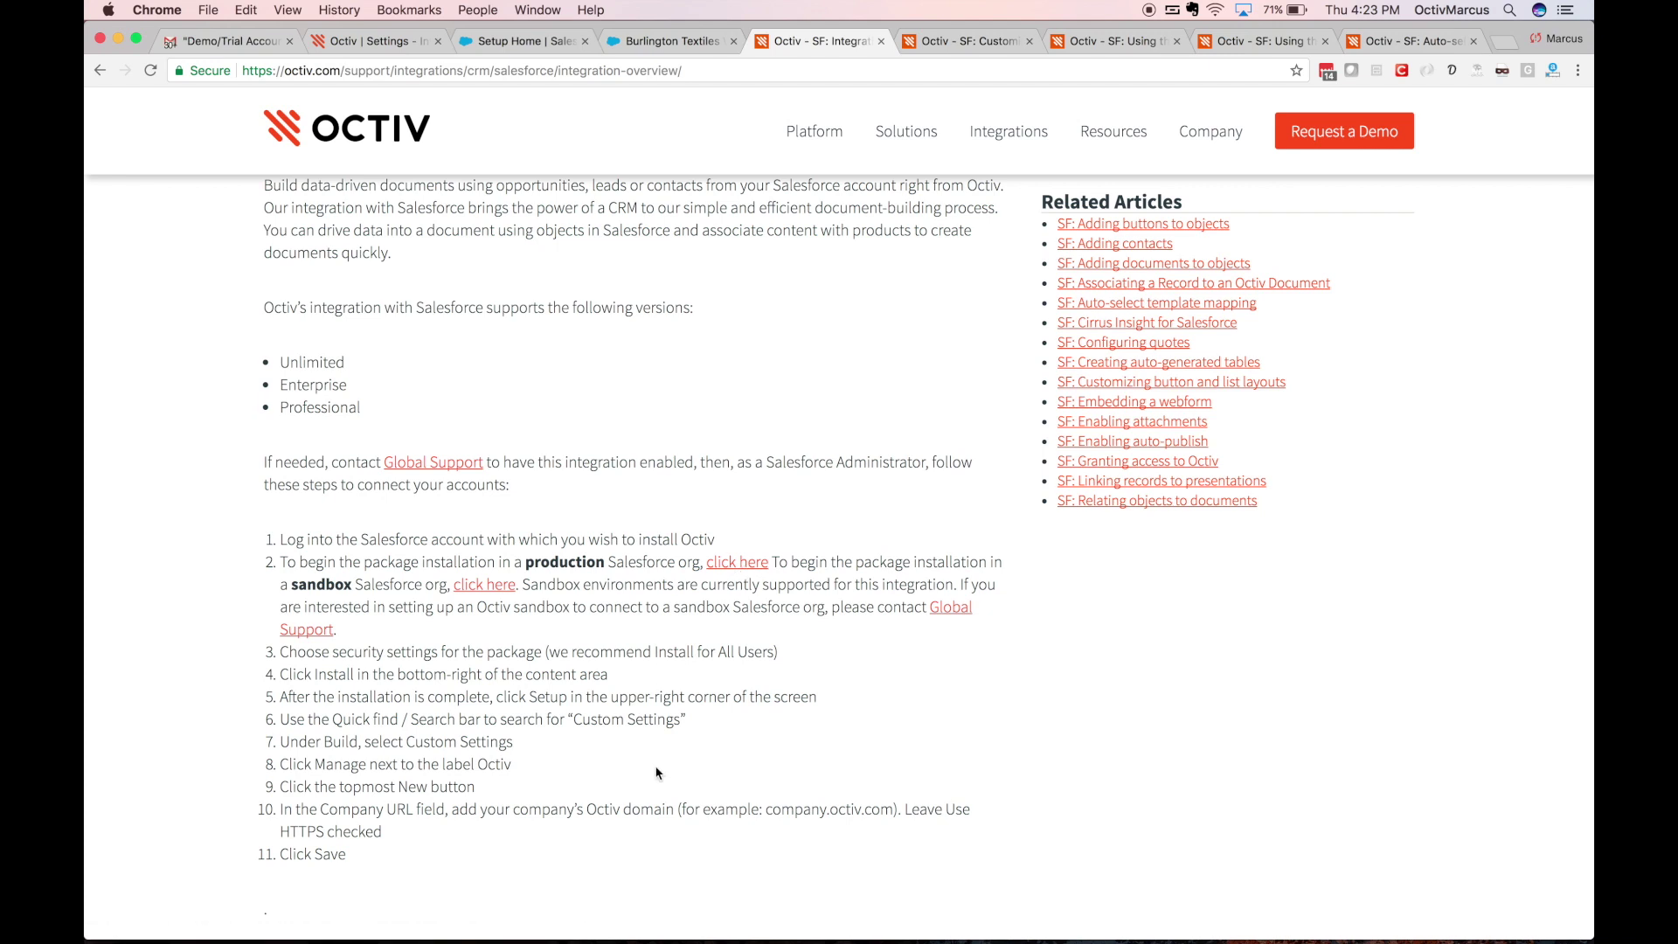
right_click(712, 569)
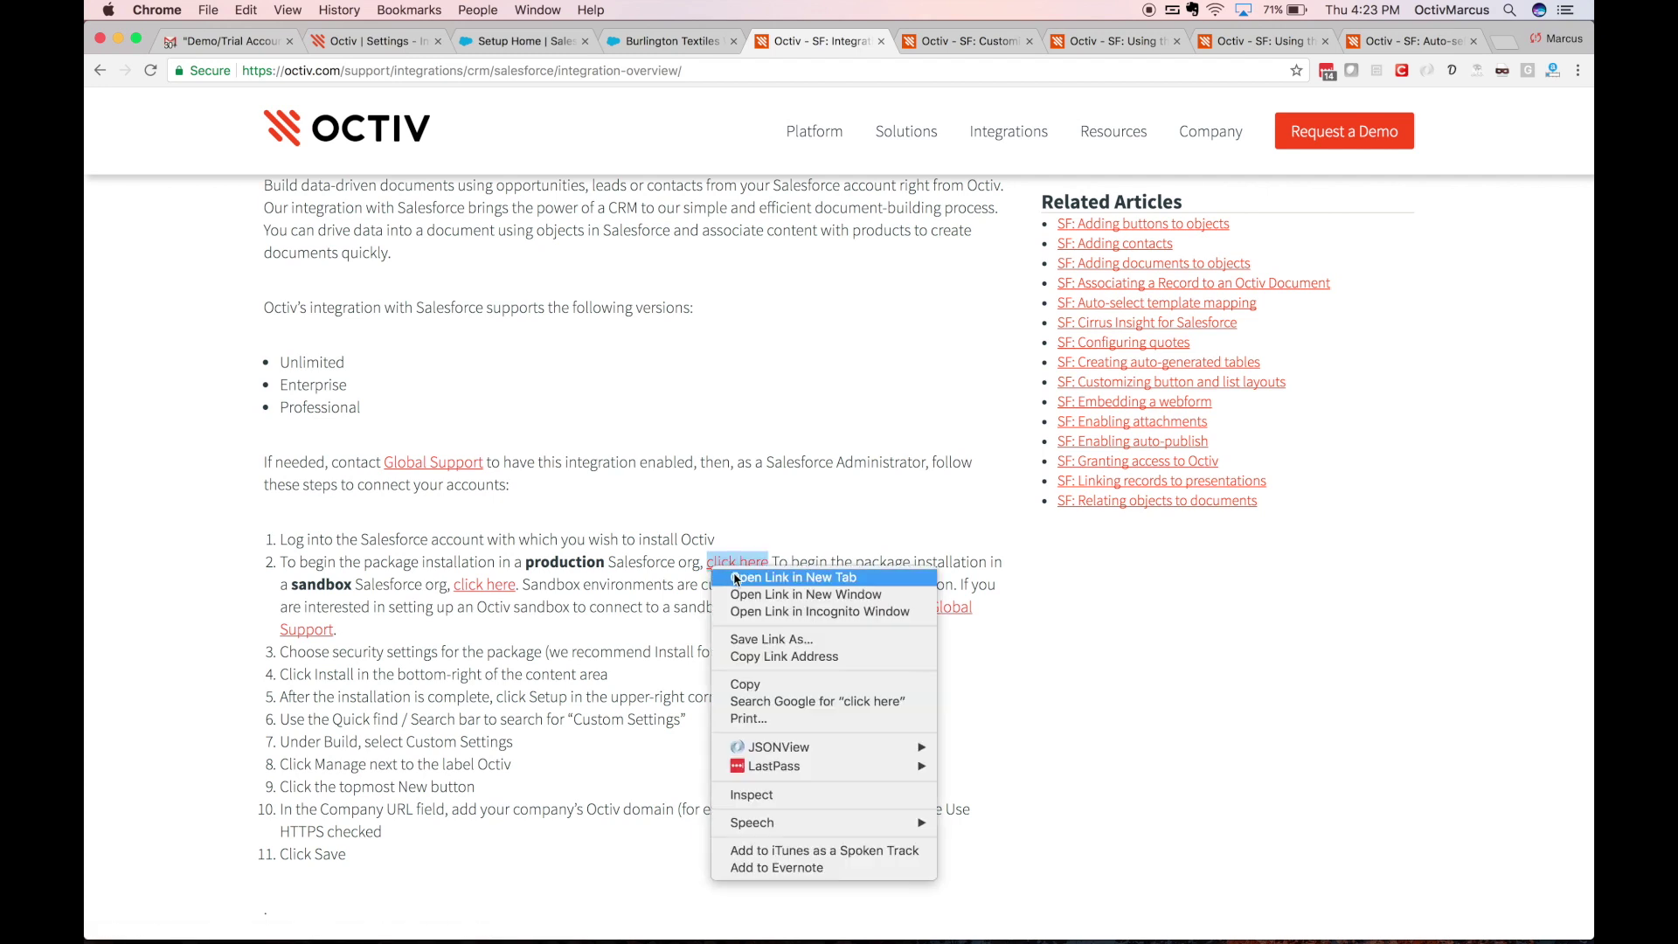
left_click(735, 577)
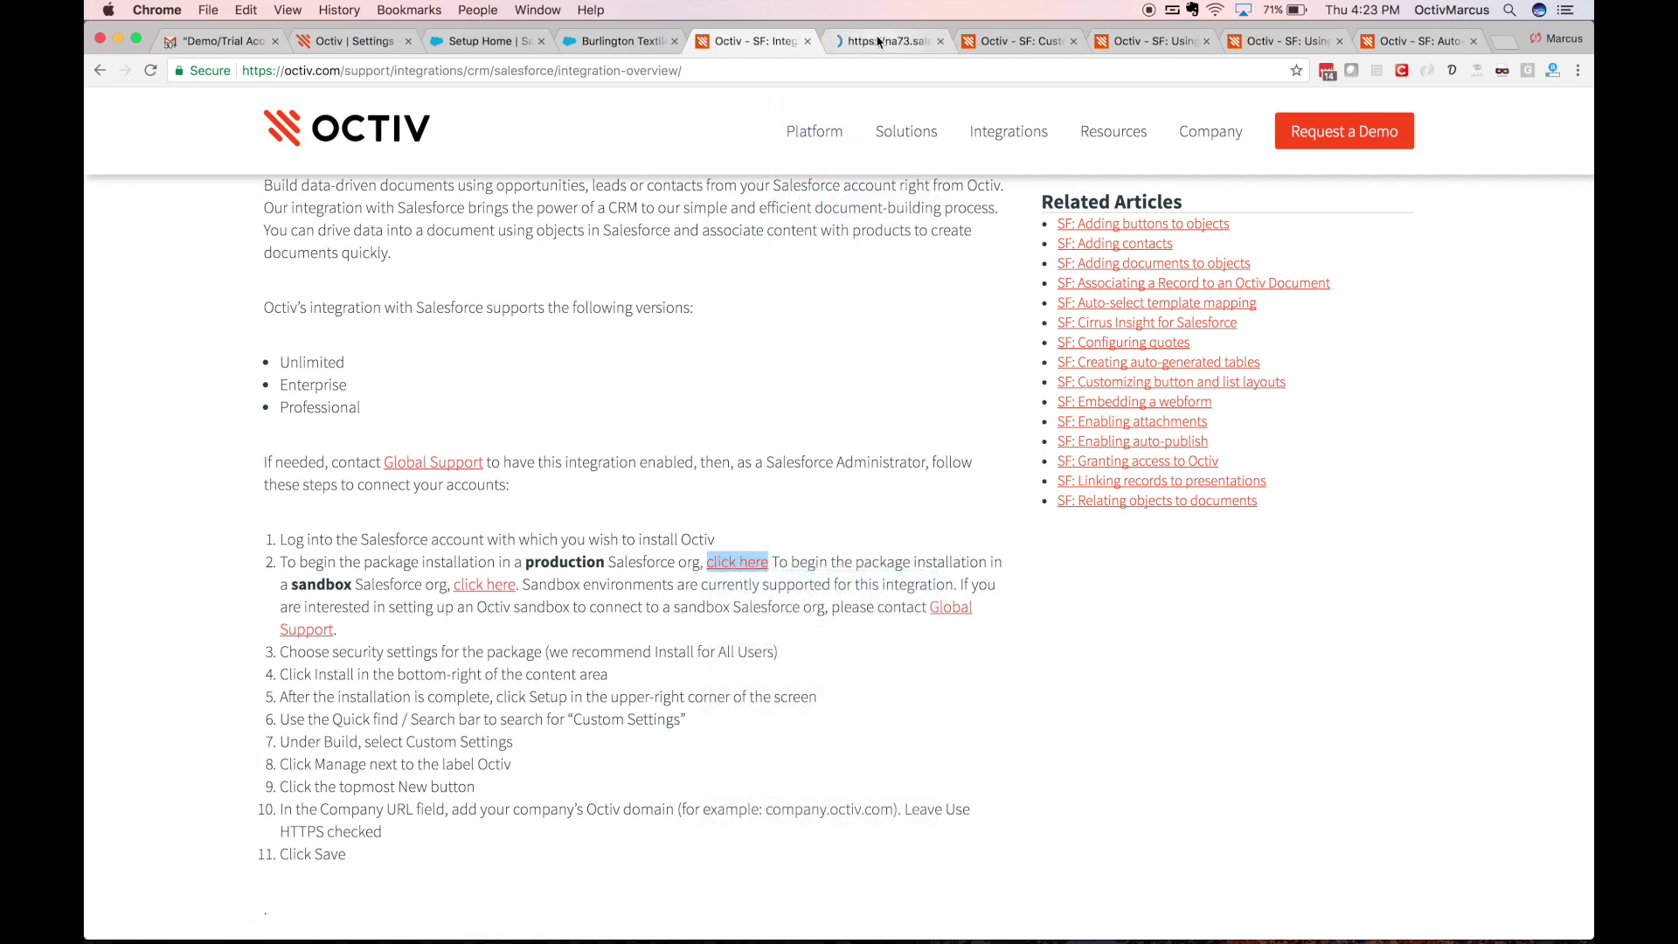
left_click_drag(878, 42, 790, 40)
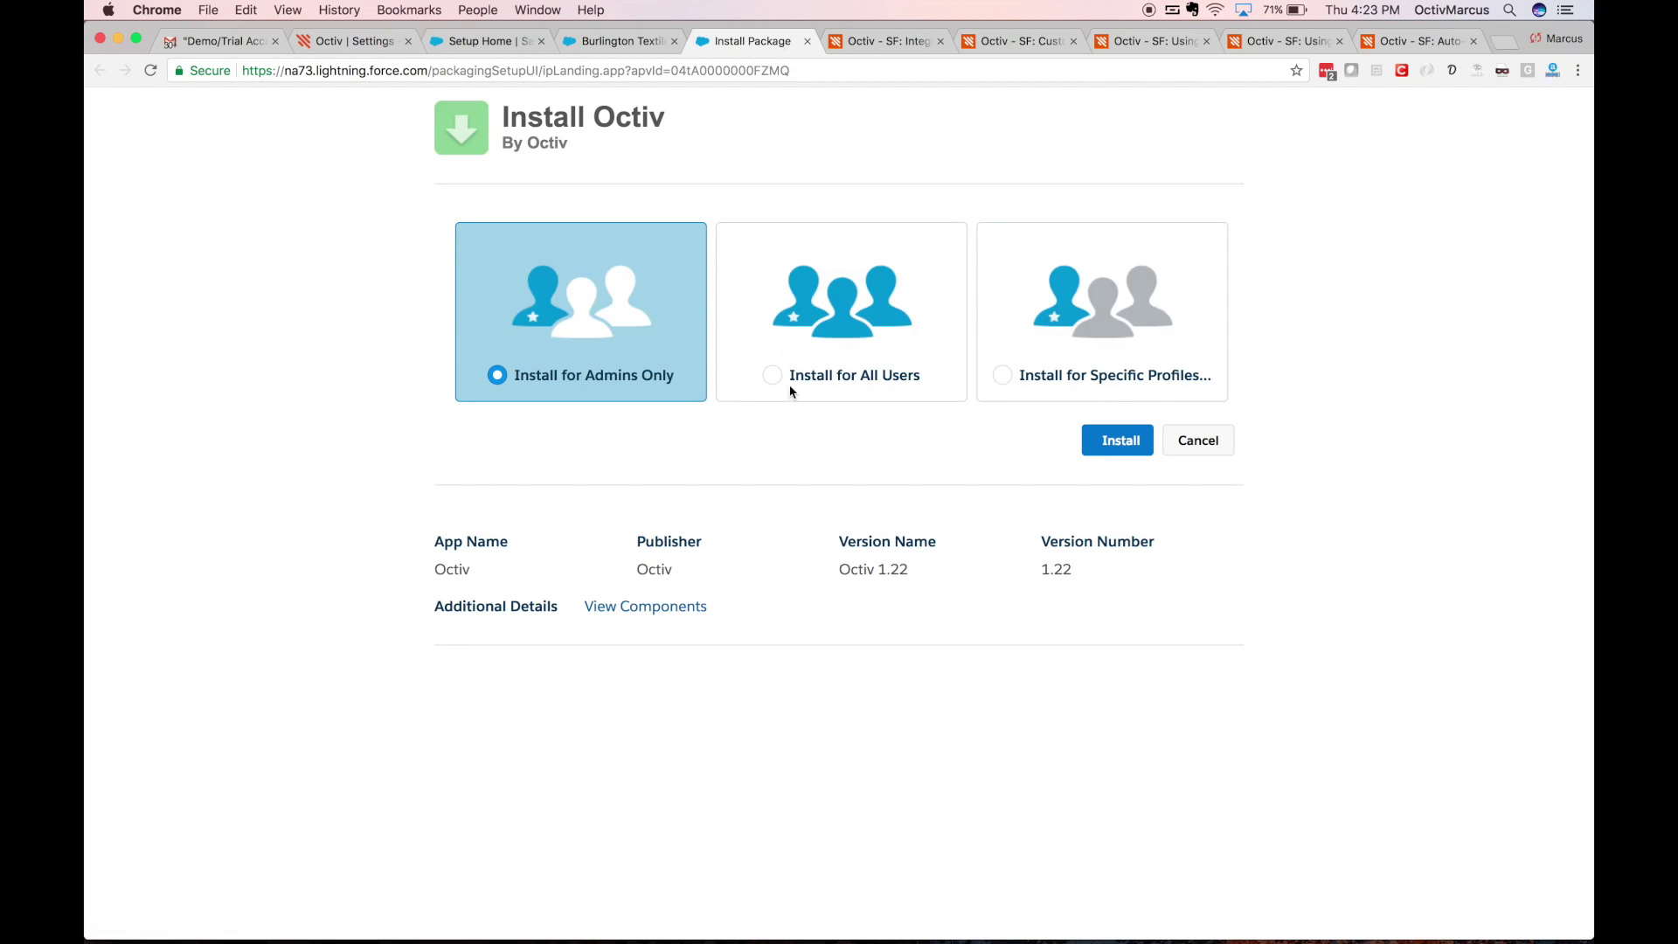
- Install the Octiv 1.22 package for all users and finish on Installed Packages
left_click(775, 376)
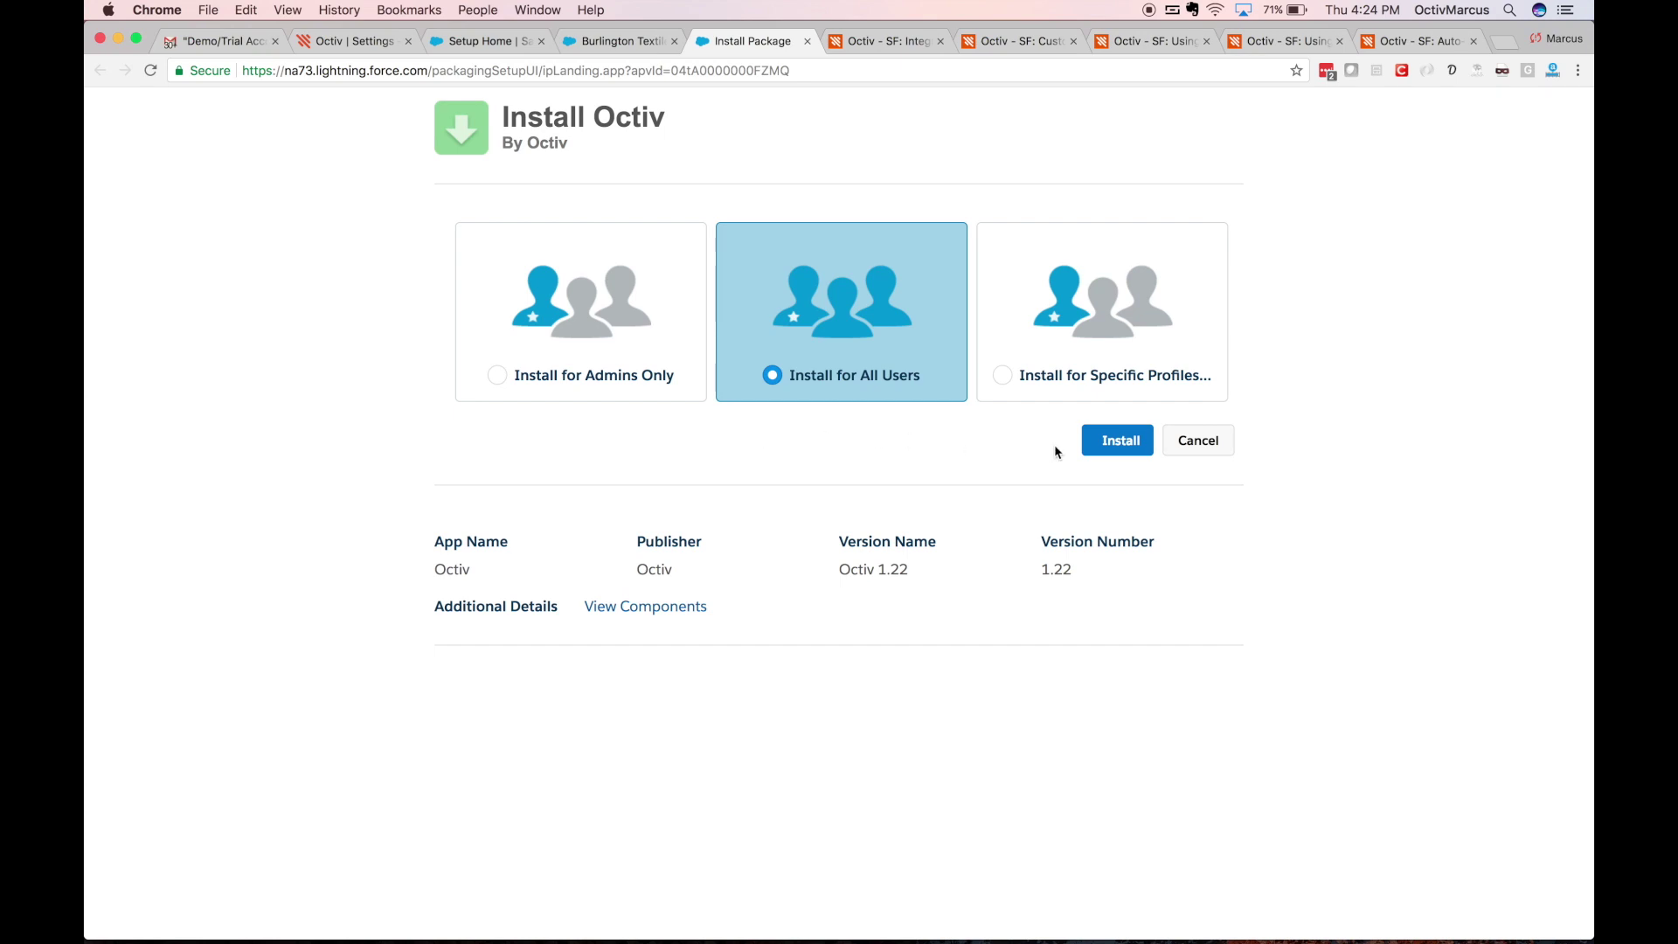
left_click(1104, 443)
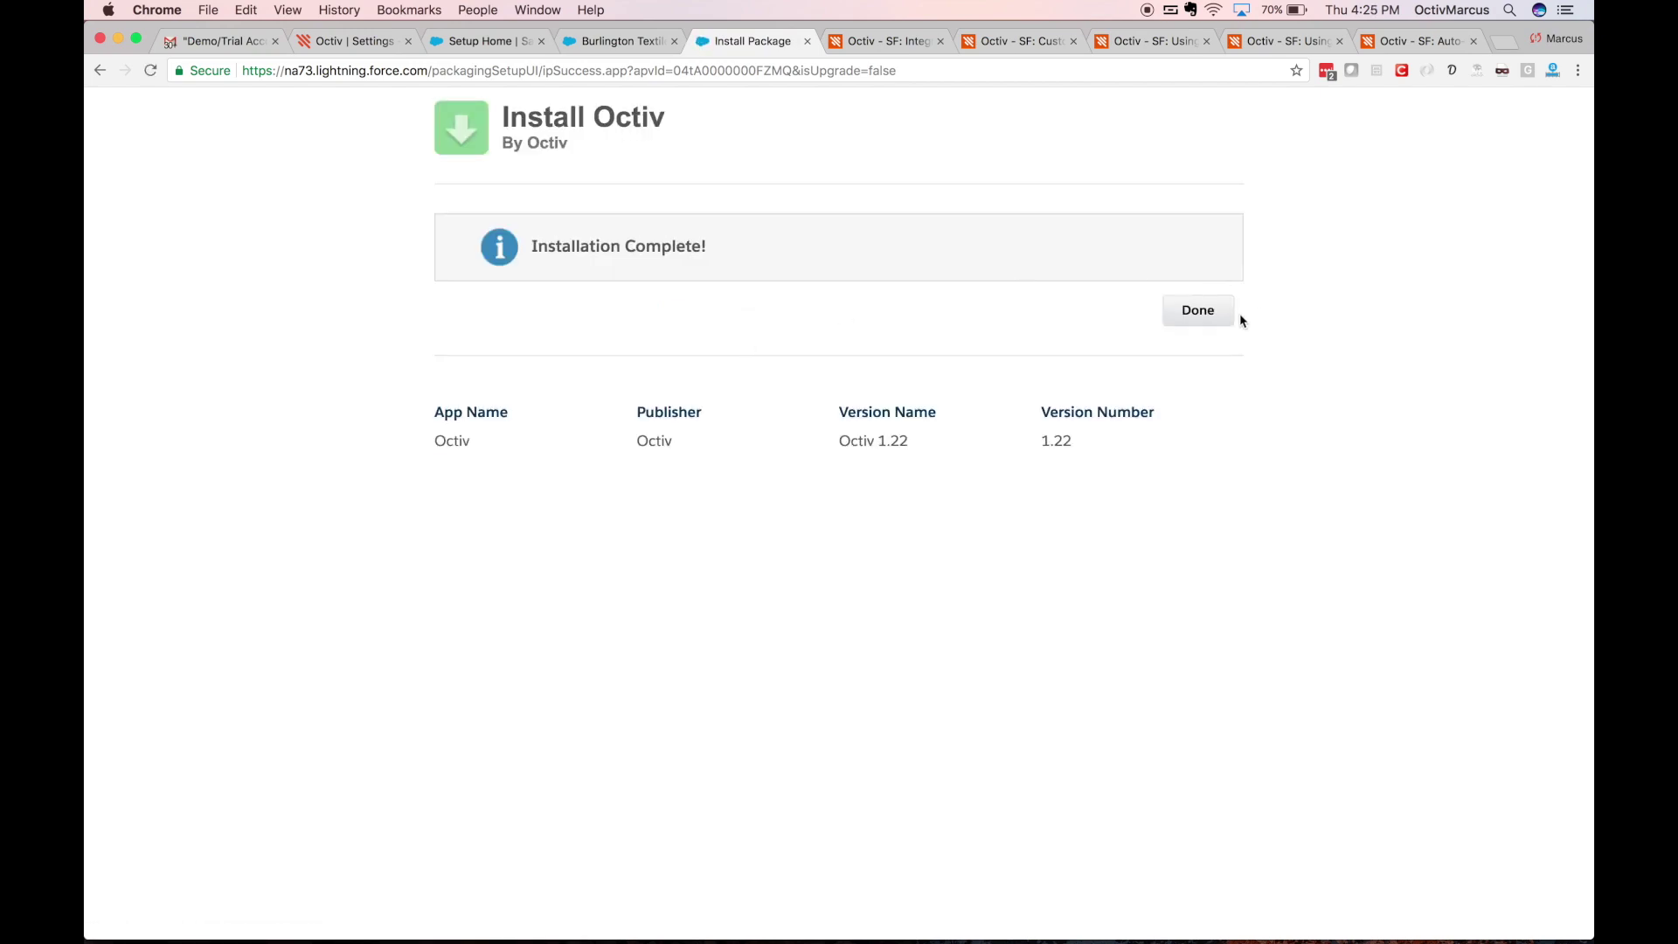
left_click(1214, 313)
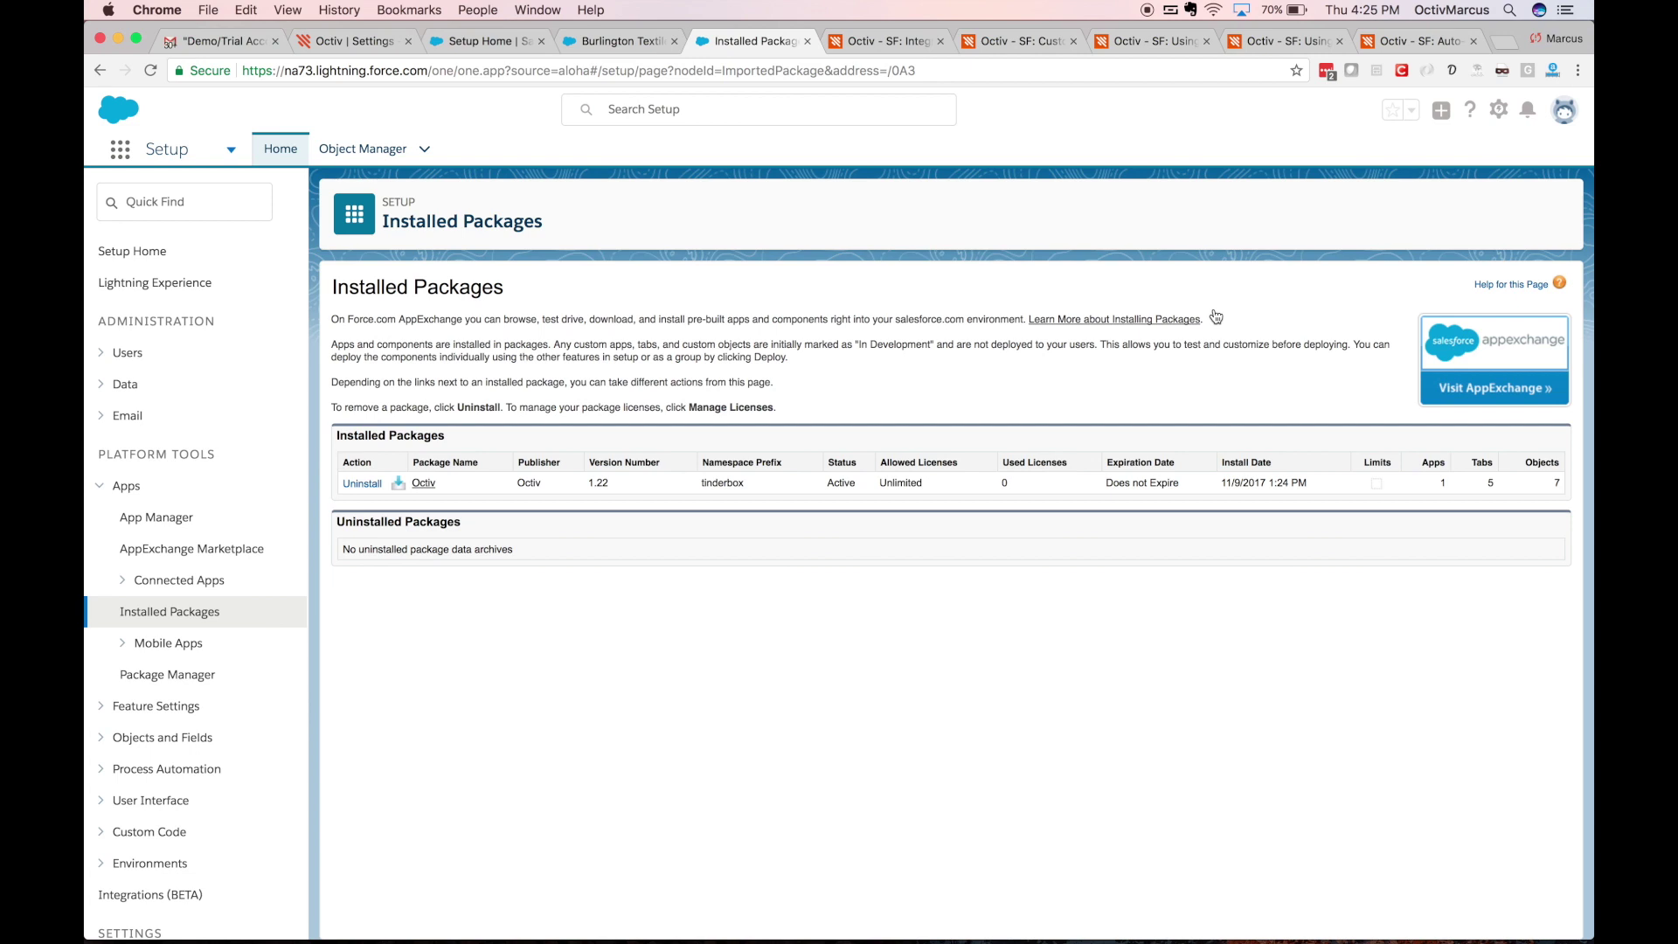
left_click(199, 199)
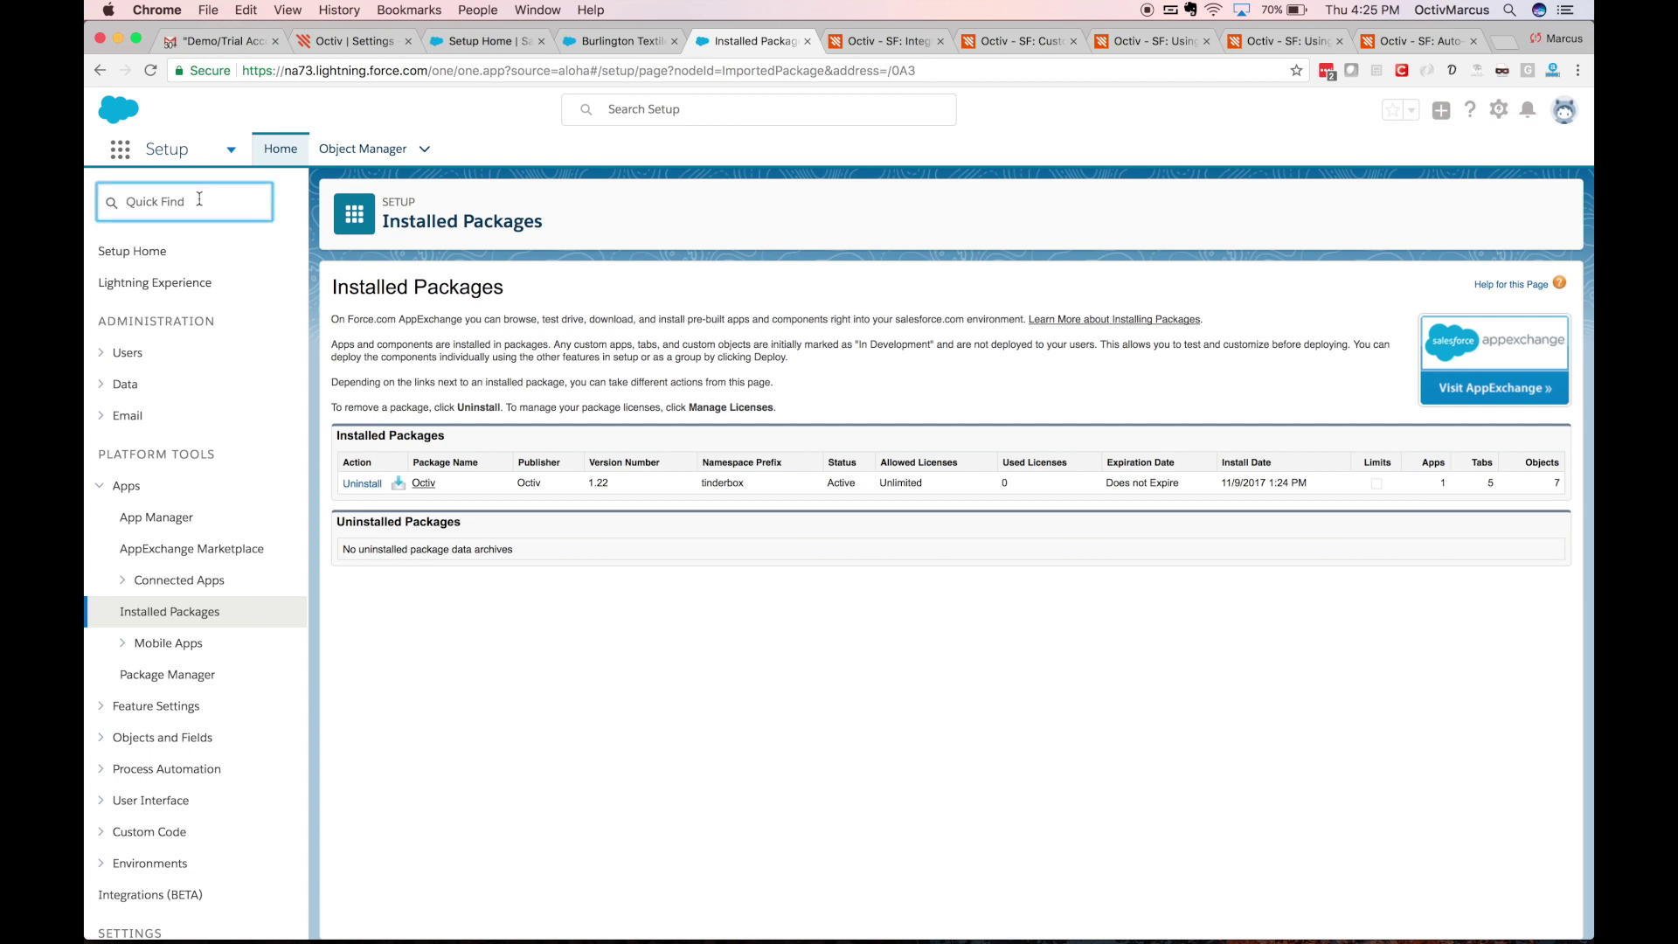
- Create and save an Octiv custom setting record with Company URL trial.octiv.com
type("custom")
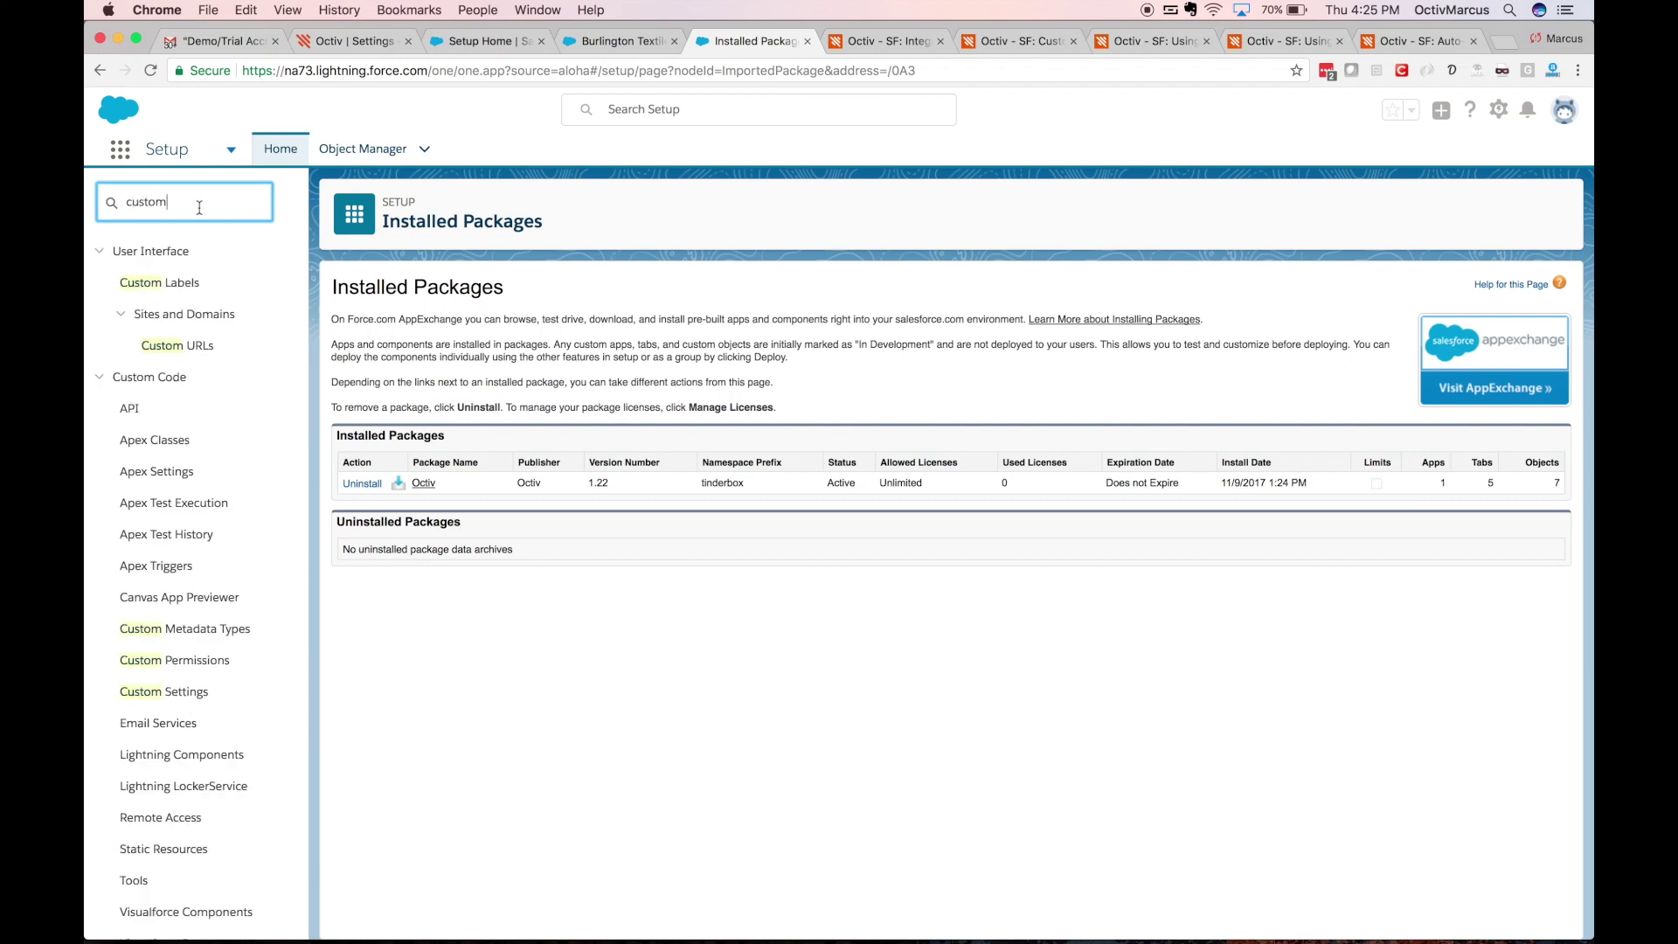
left_click(186, 693)
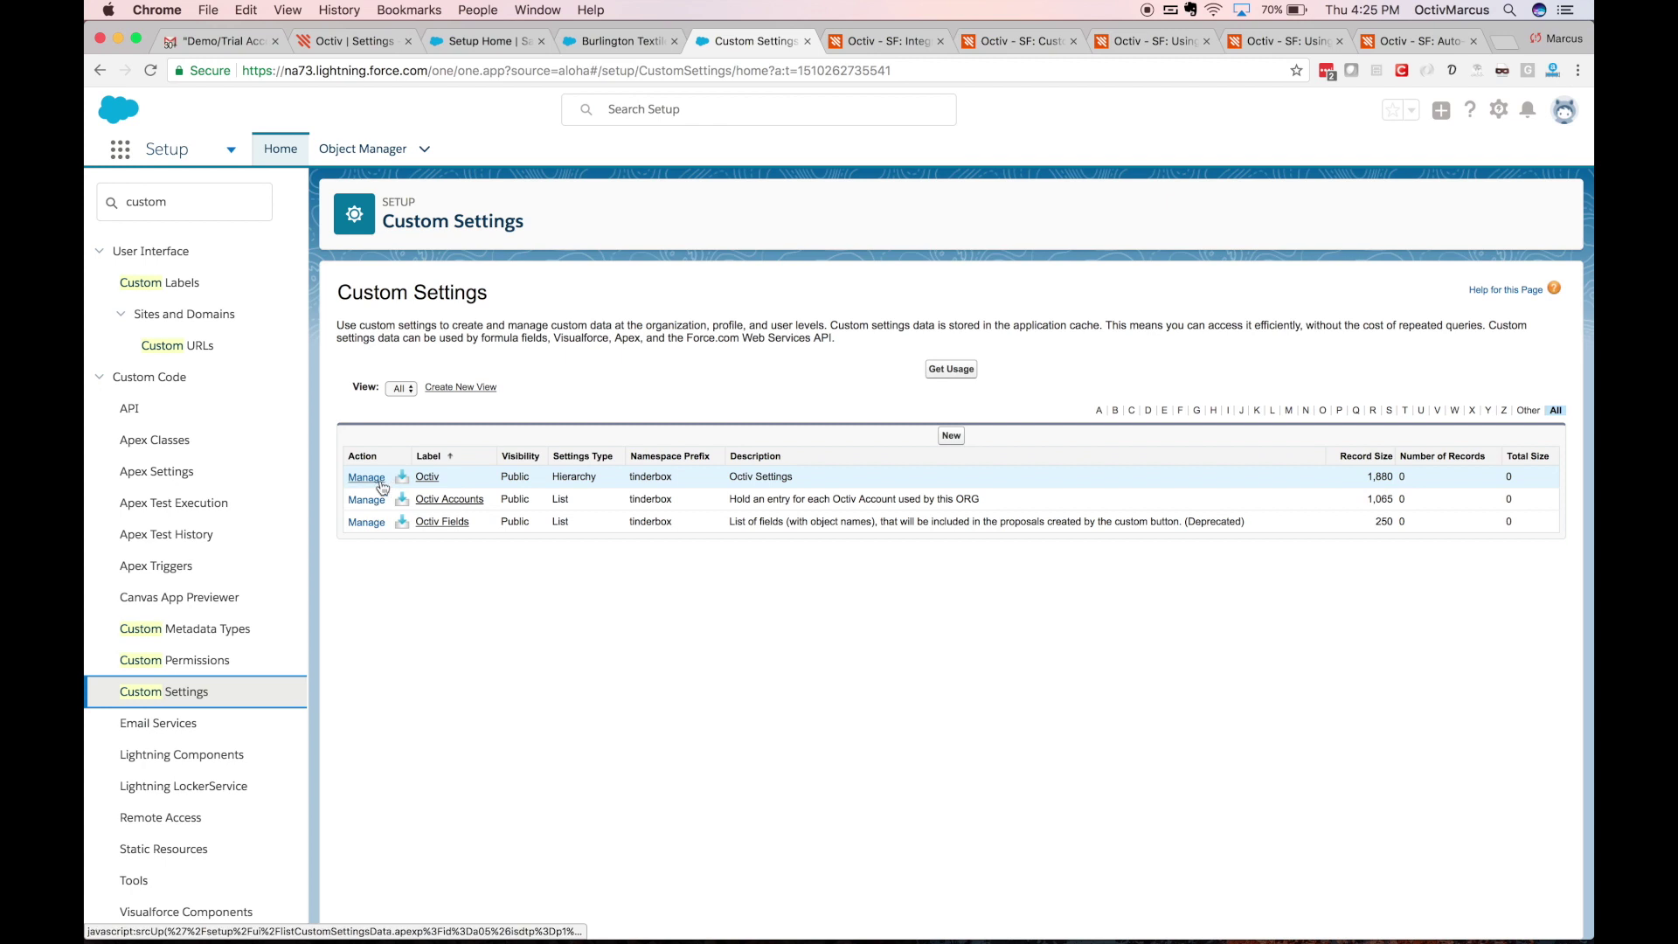
left_click(381, 483)
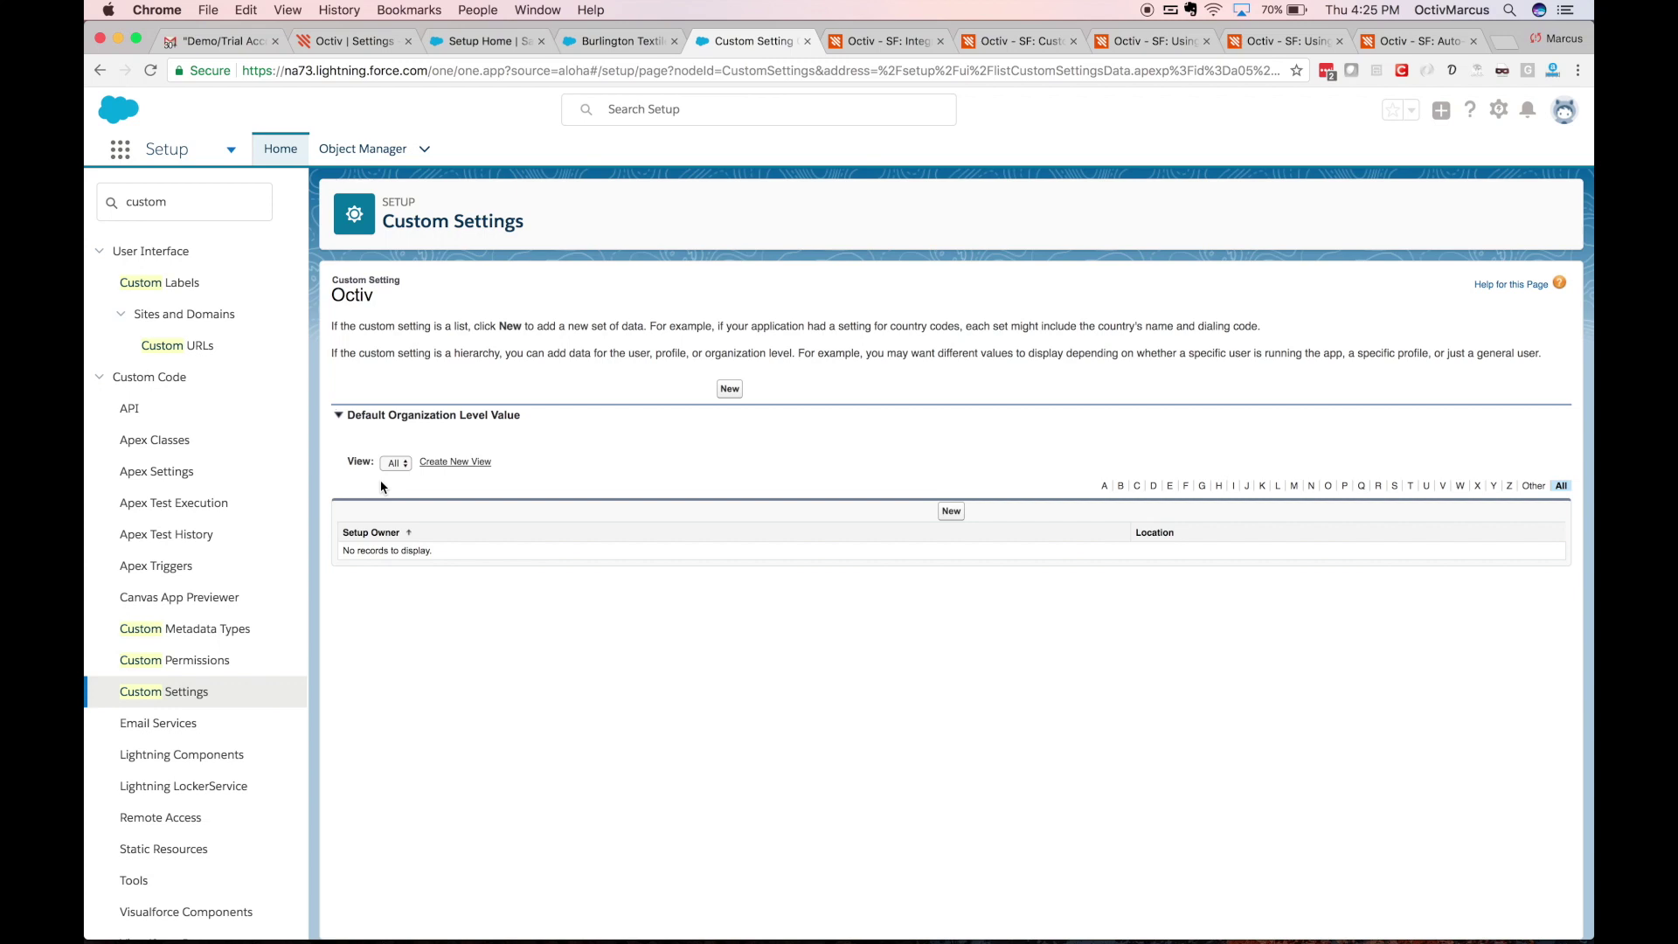
left_click(725, 390)
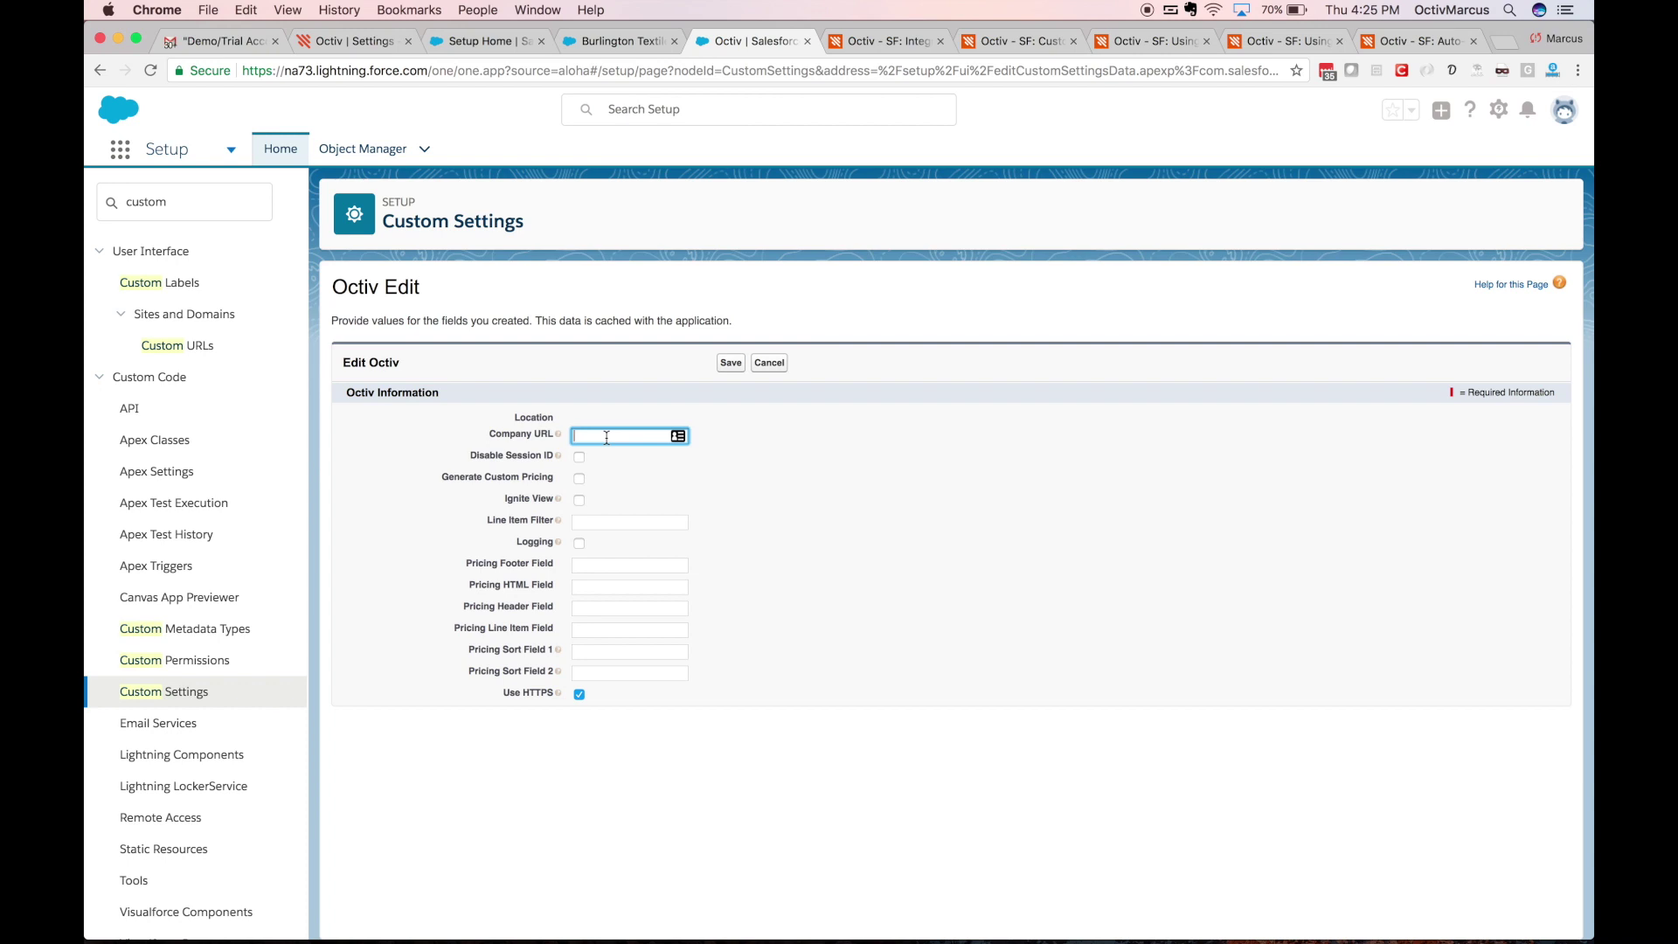
type("trial.octiv.com")
left_click(624, 476)
left_click(726, 365)
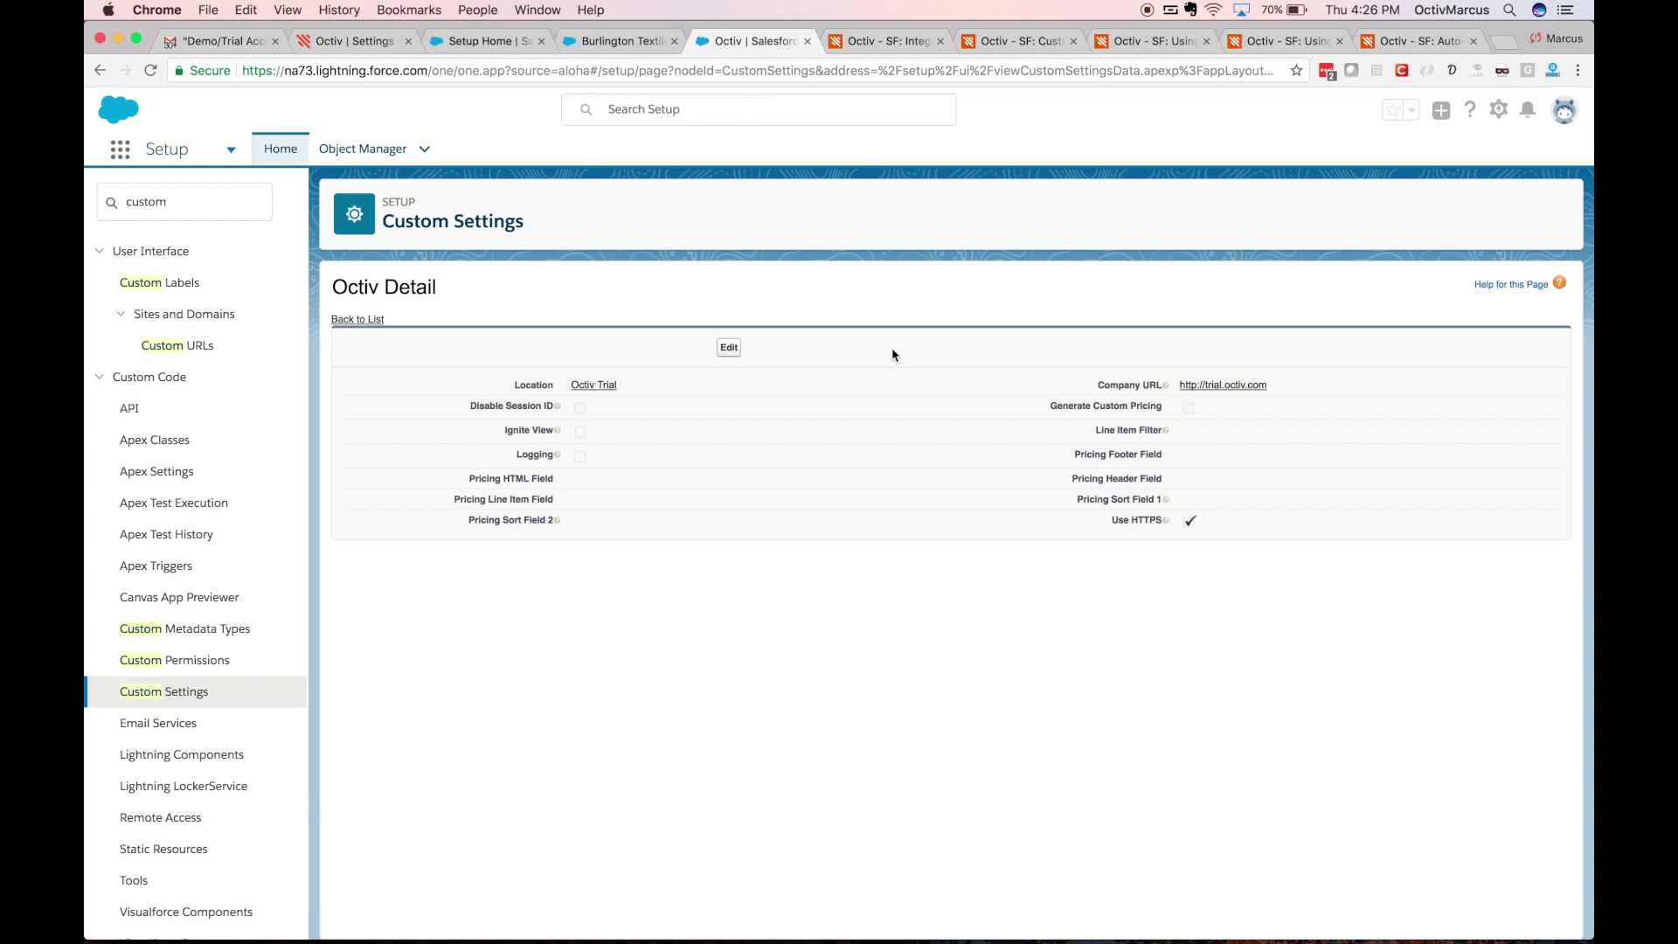
left_click(345, 42)
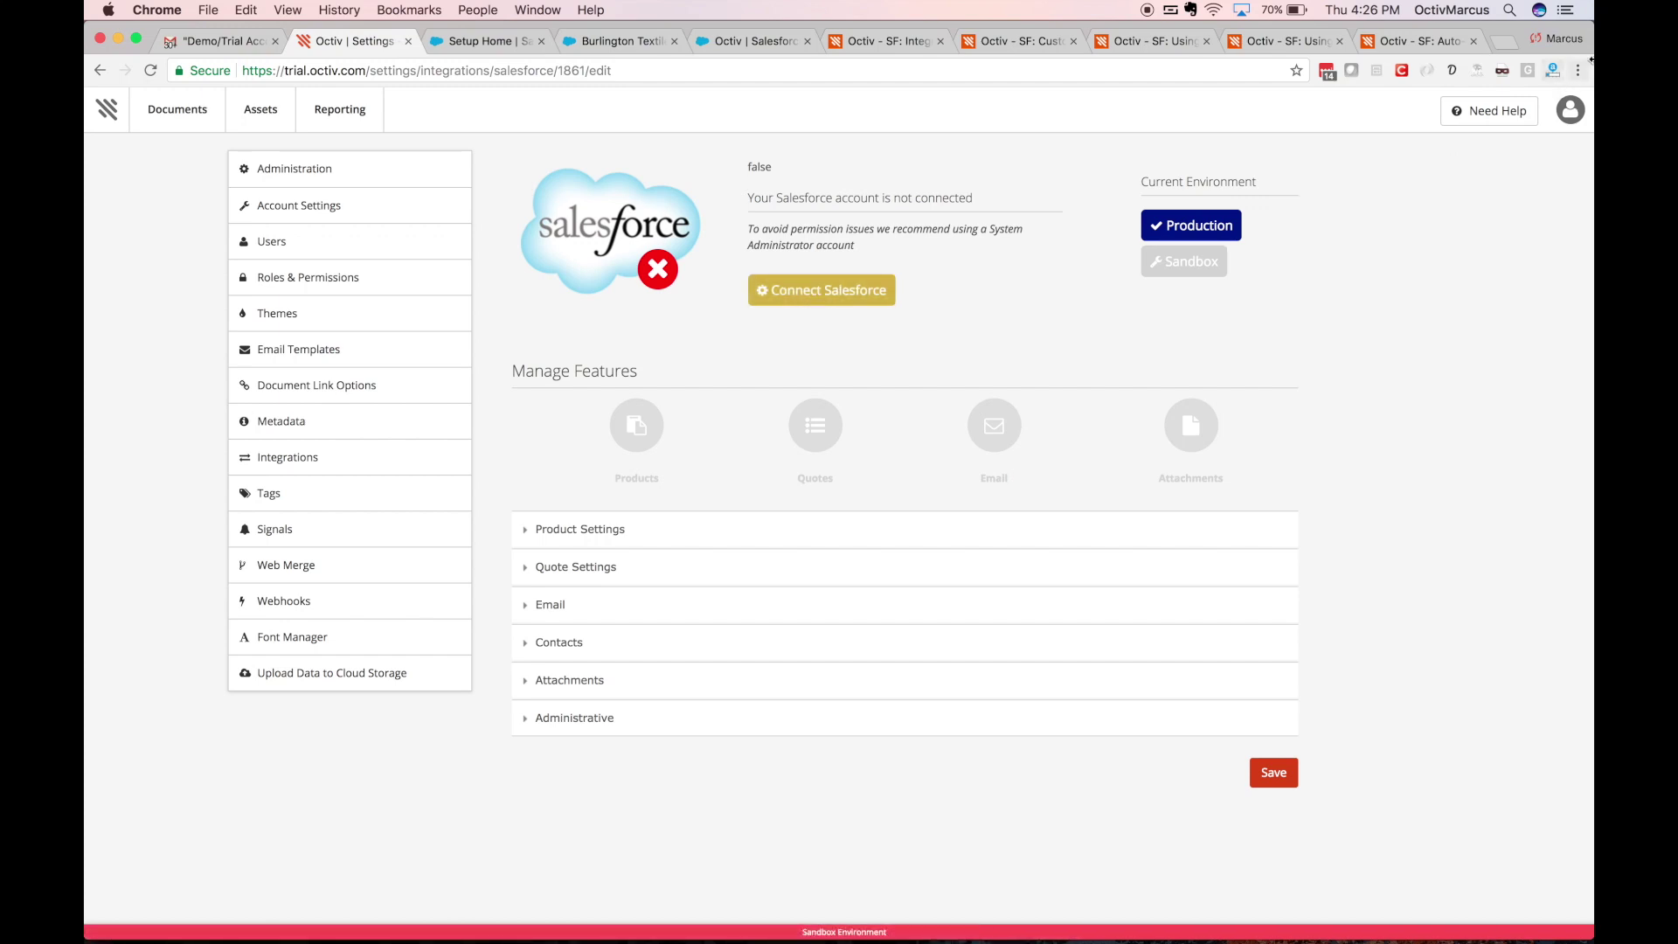
- Edit Octiv's Salesforce integration under Settings > Integrations and connect the Salesforce account
left_click(1562, 113)
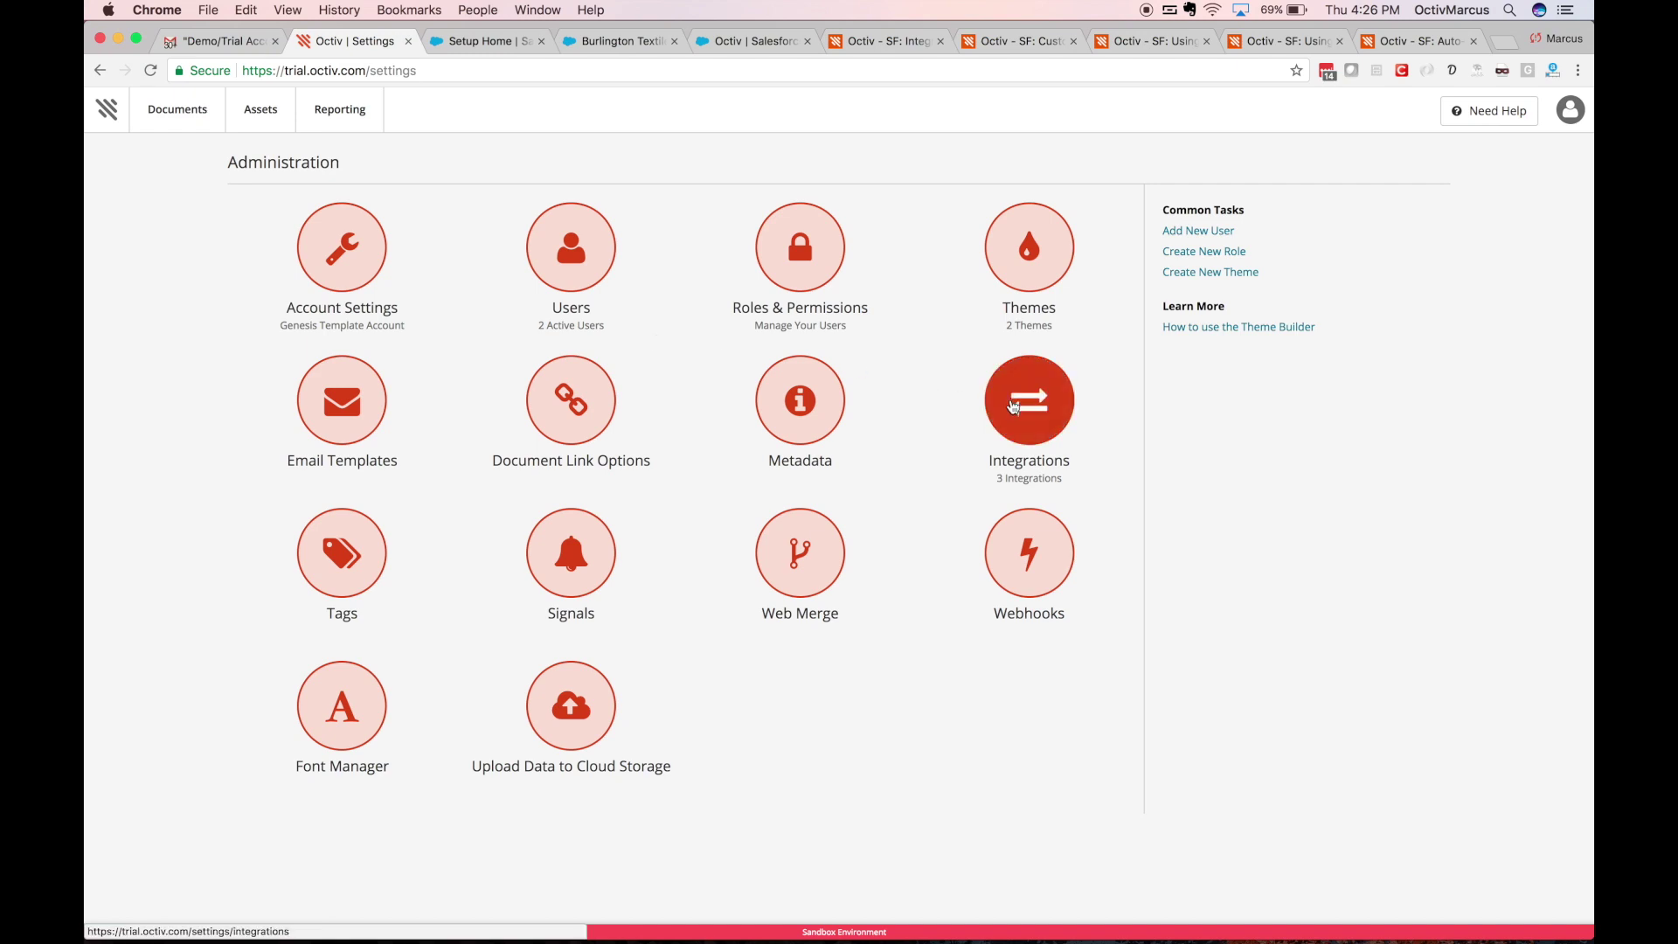
left_click(1013, 406)
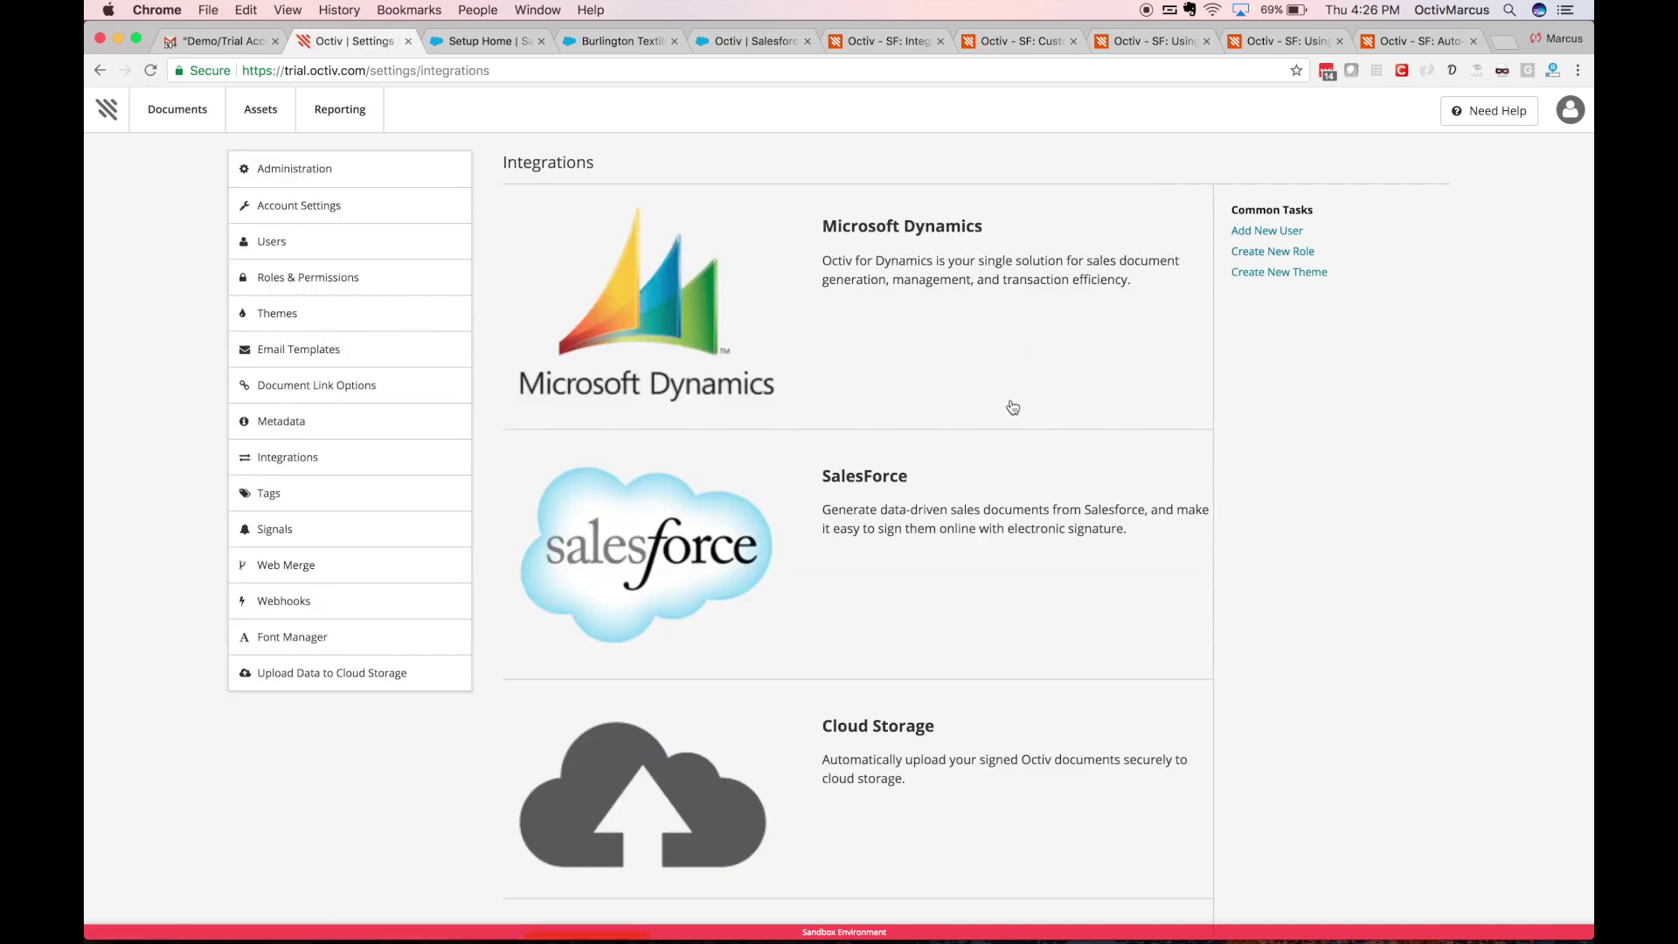
left_click(766, 538)
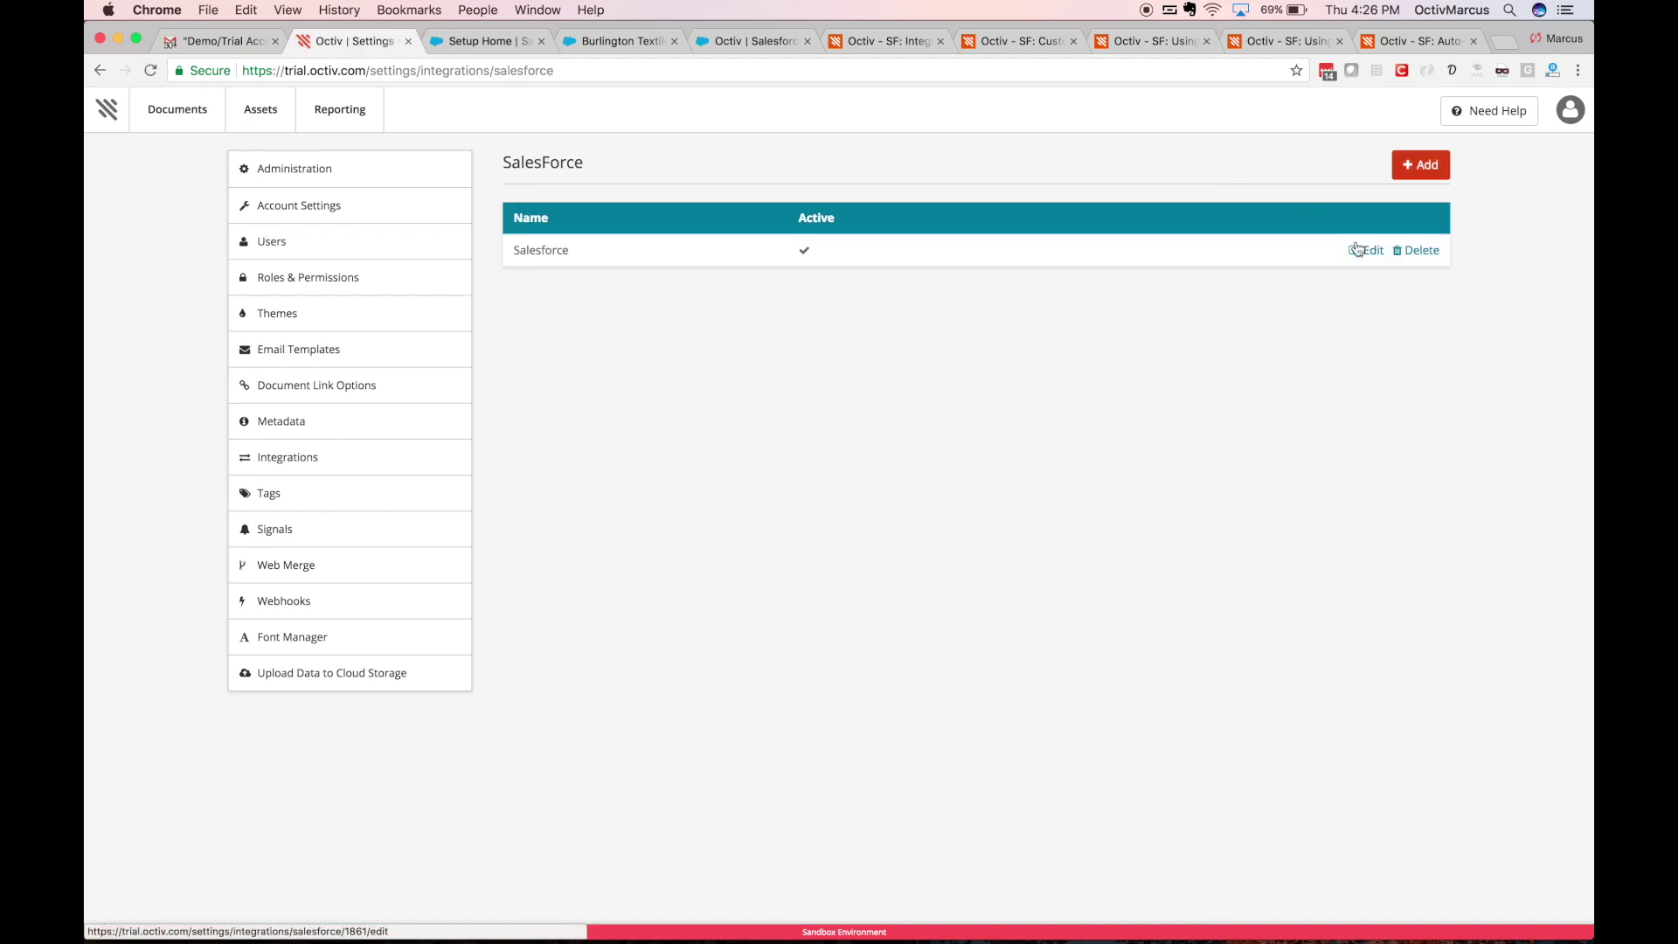
left_click(1357, 251)
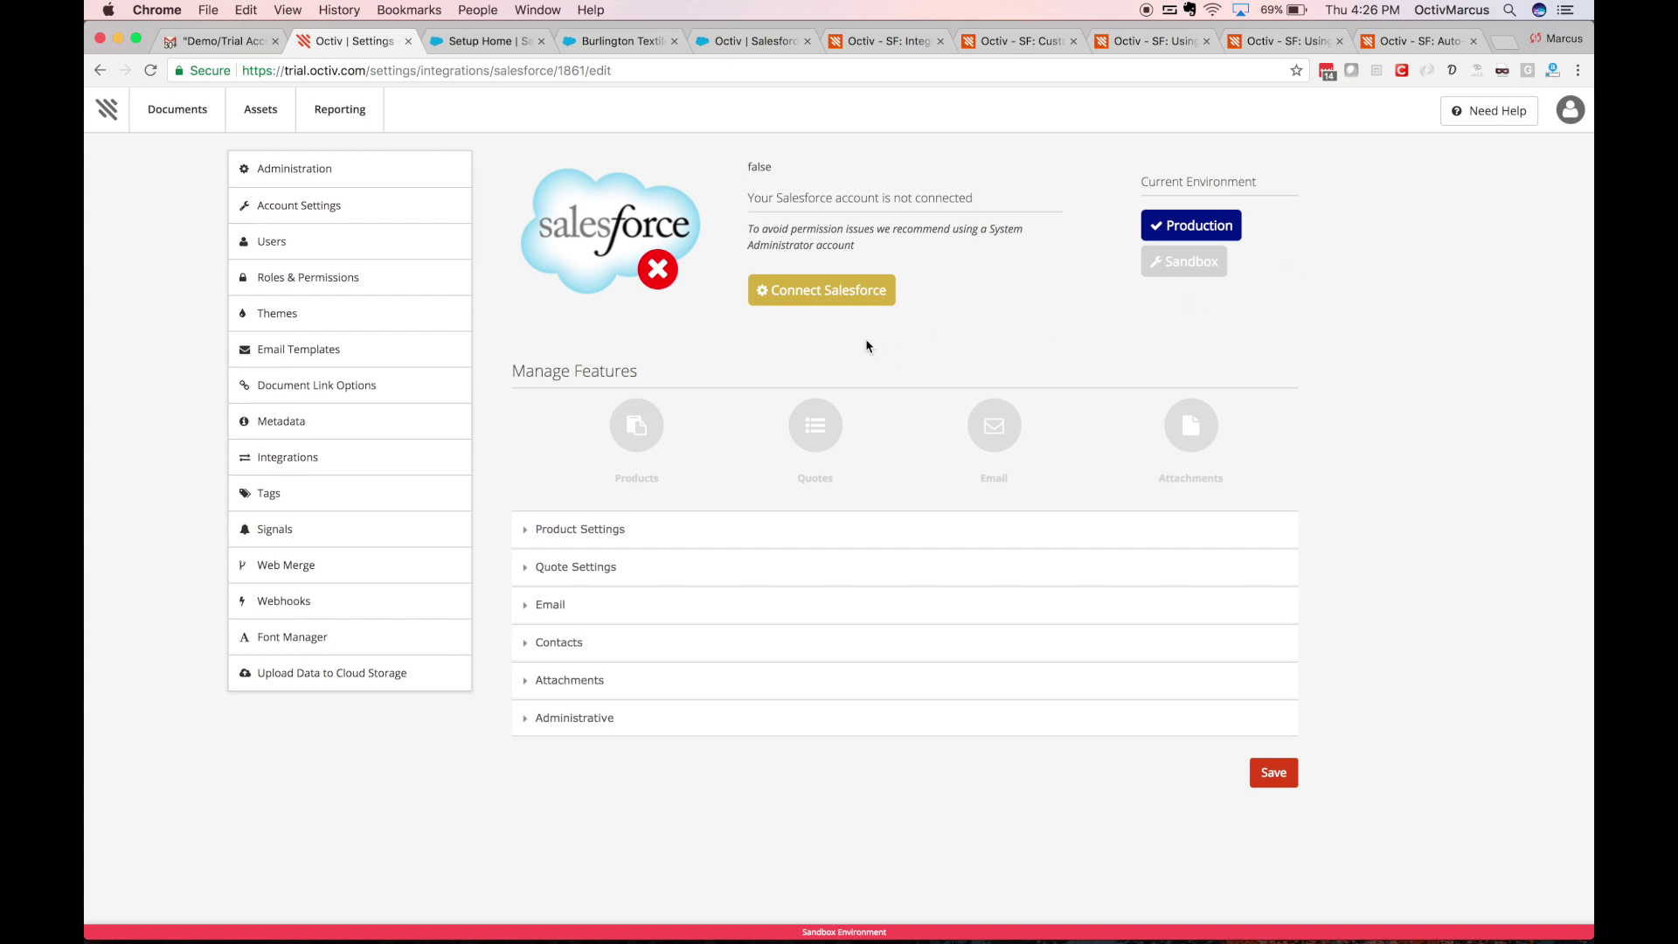
left_click(855, 304)
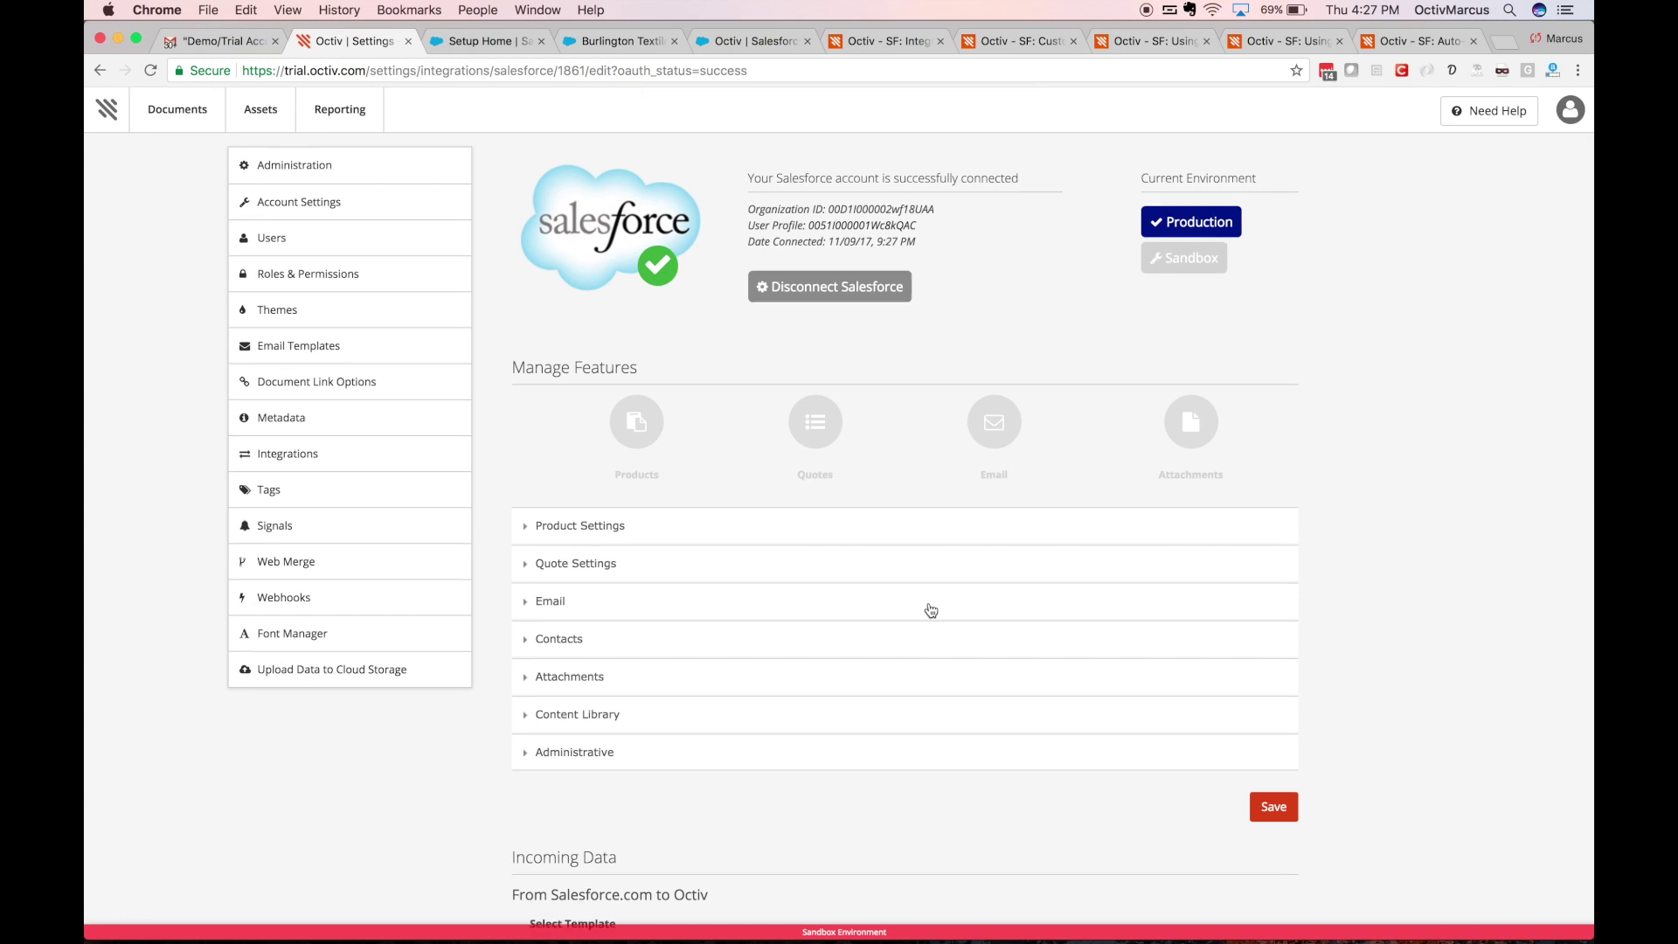
scroll(930, 609, "down", 2)
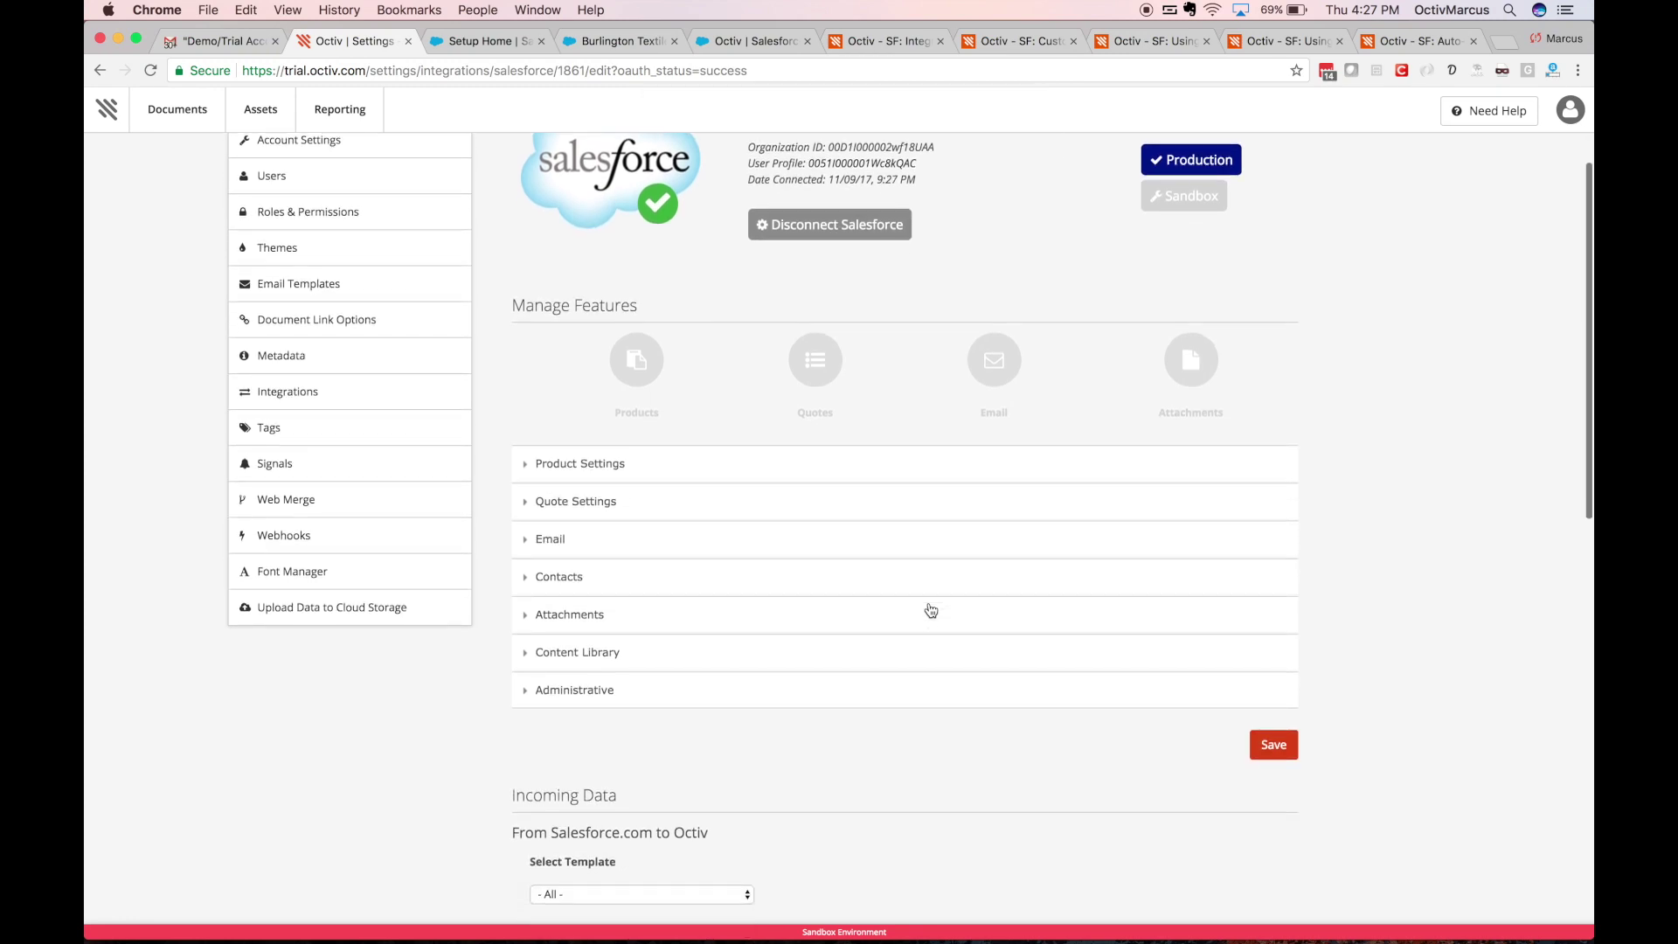
scroll(930, 609, "up", 2)
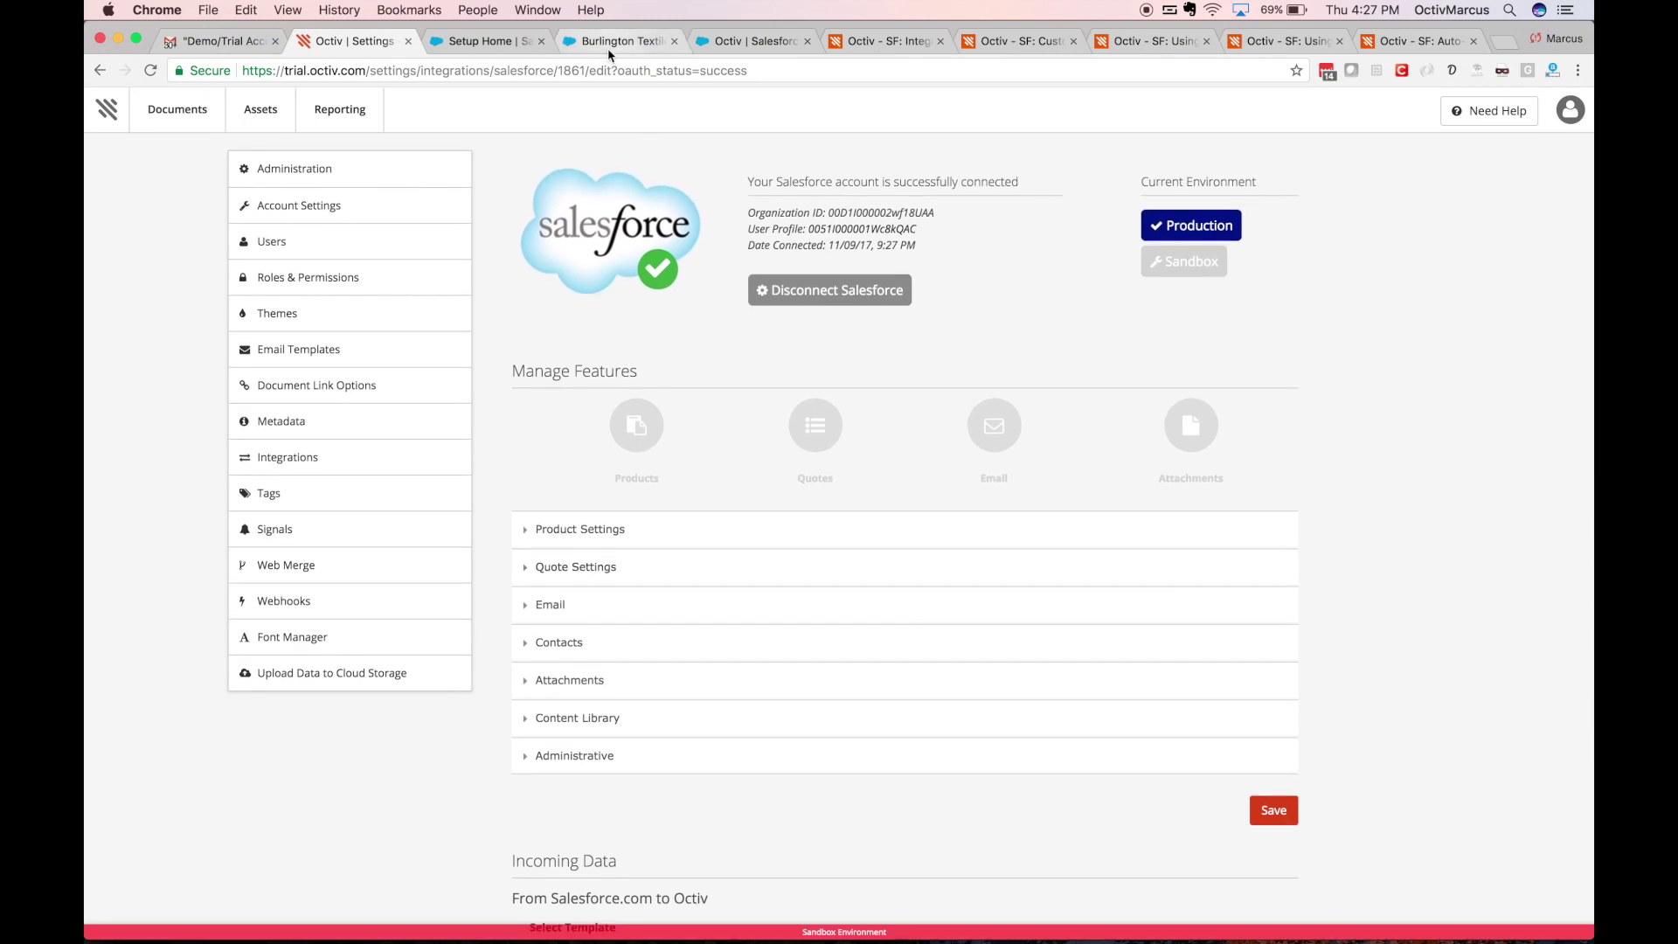
left_click(524, 46)
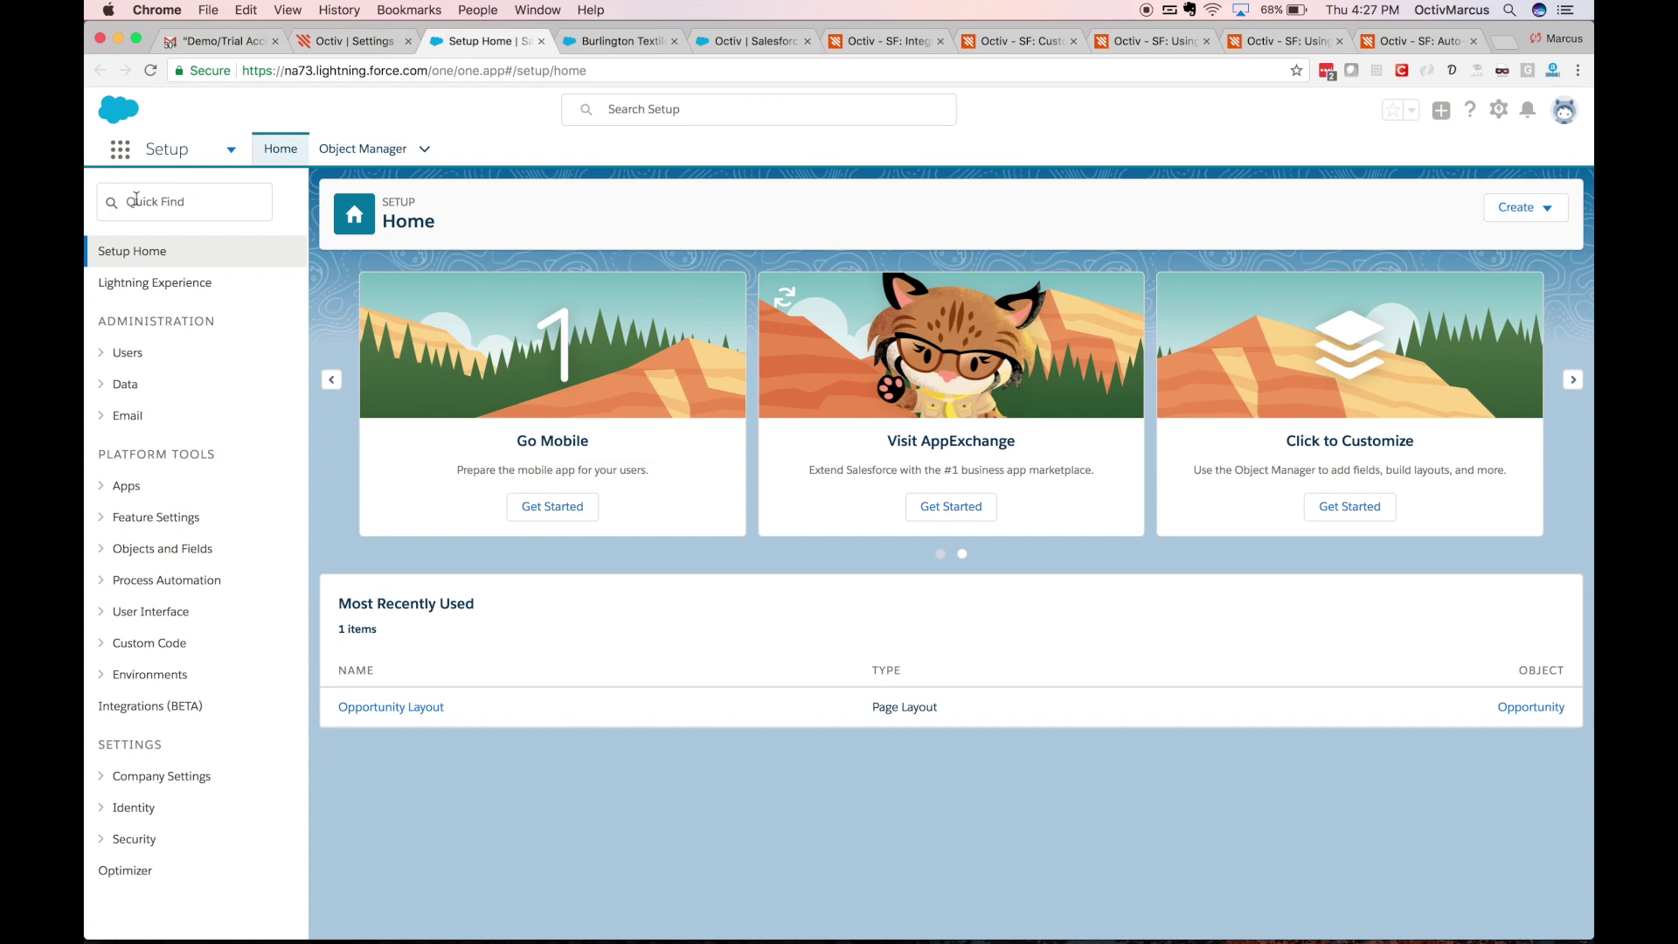
- Go through Object Manager to the Opportunity object's Page Layouts list
left_click(111, 563)
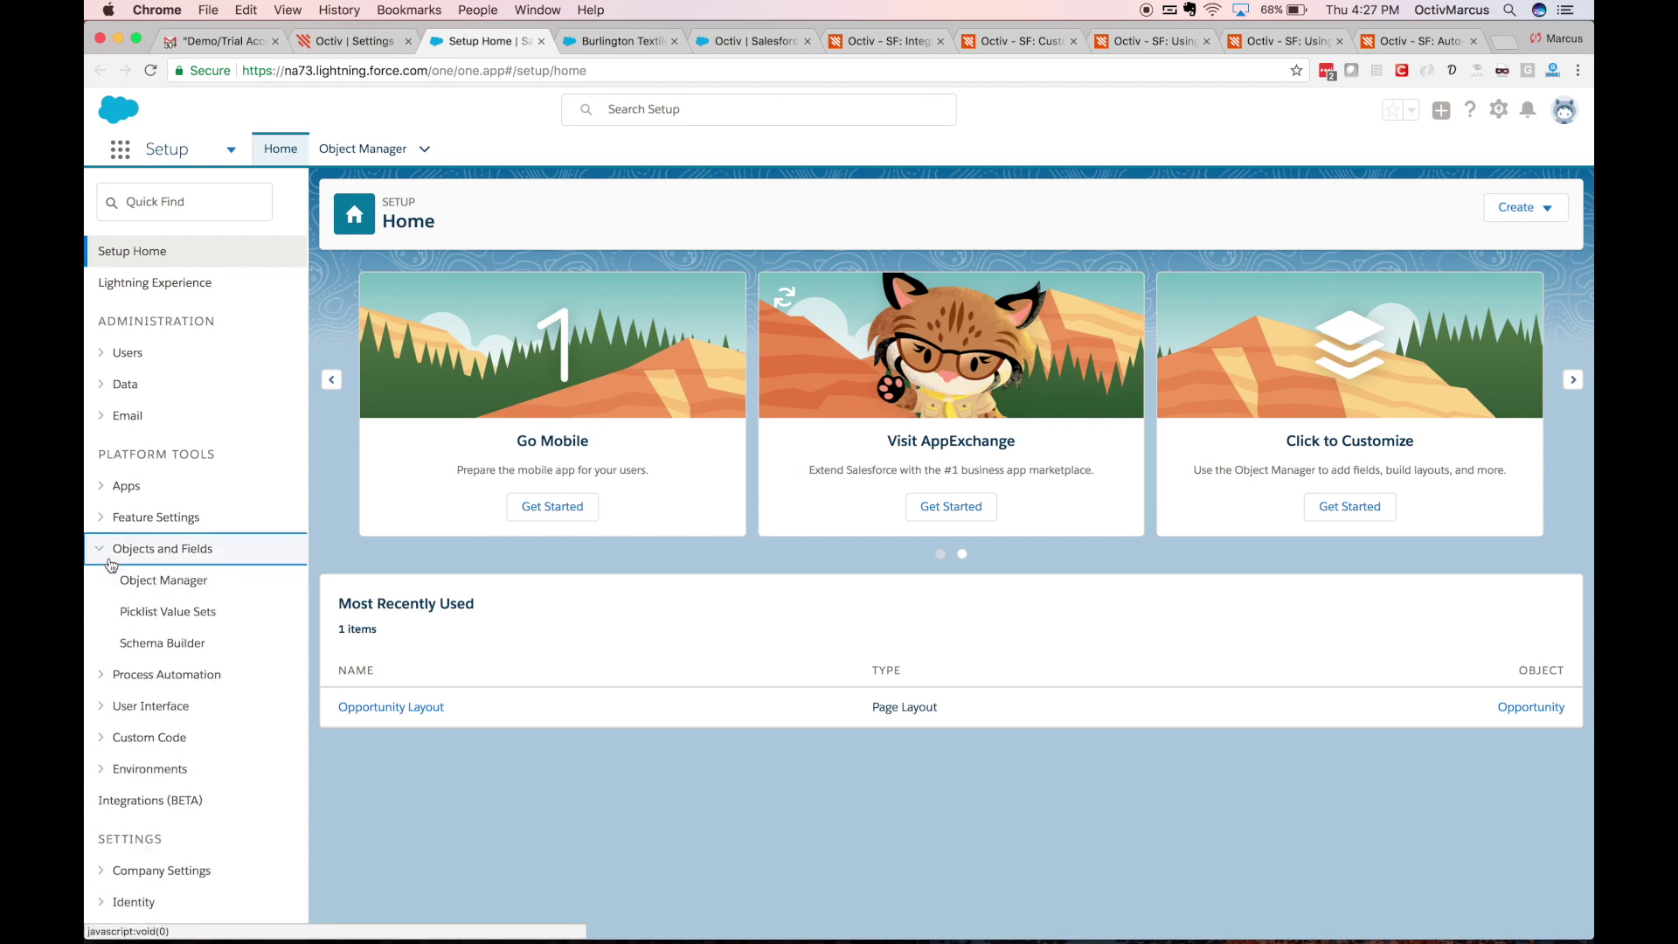
left_click(162, 588)
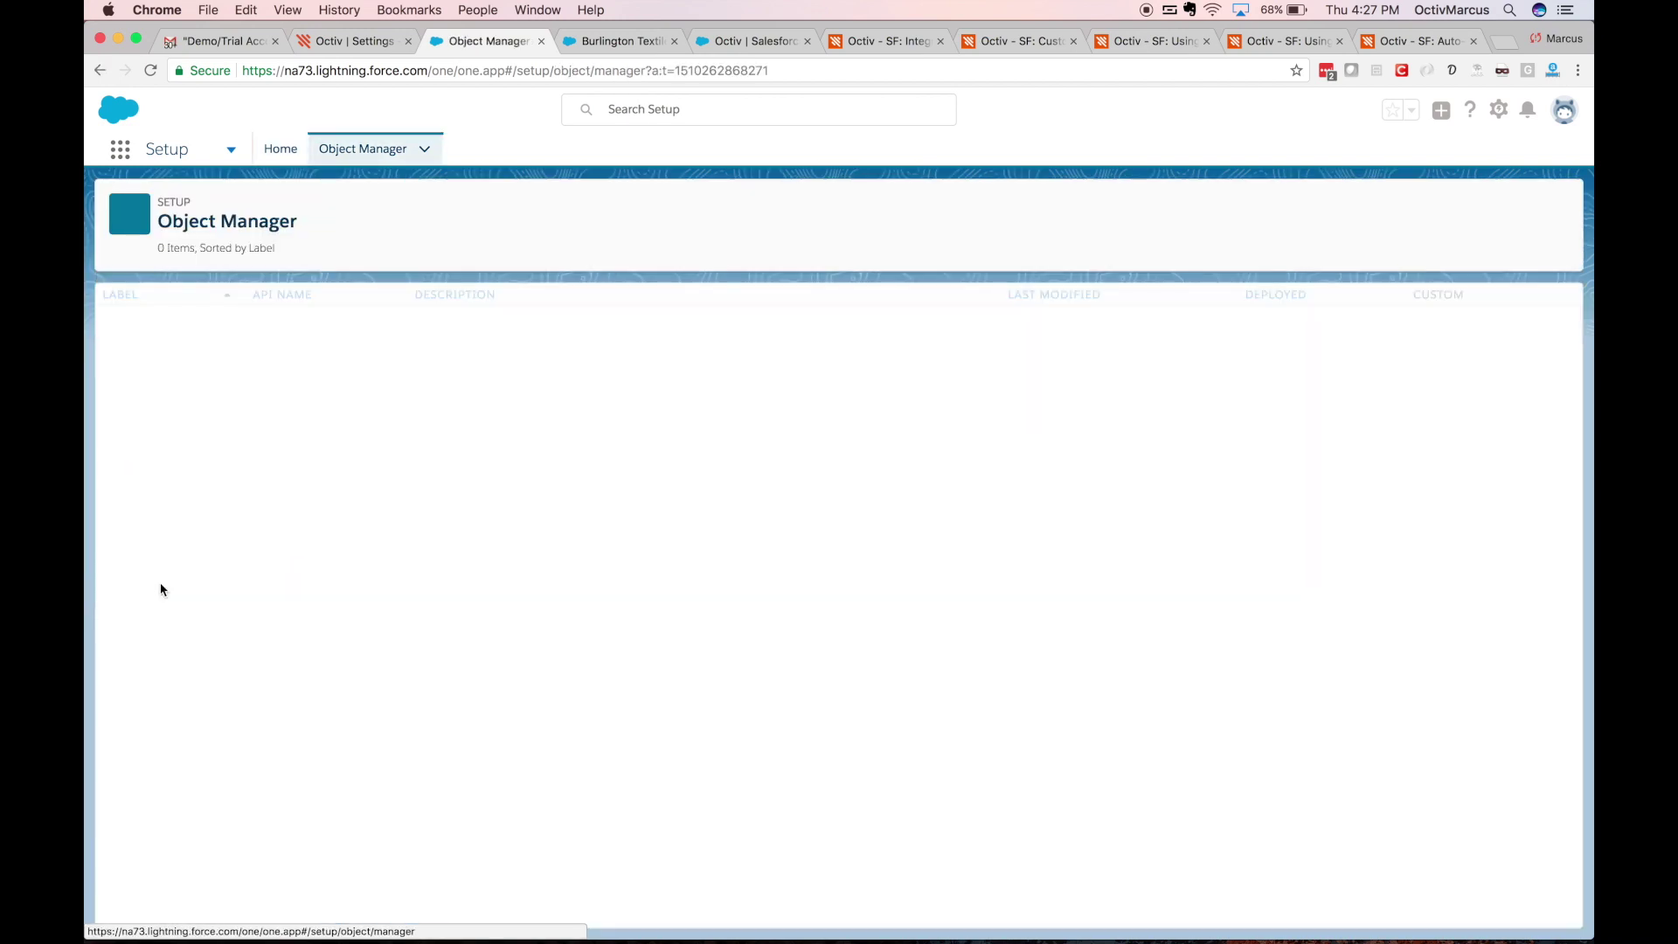
scroll(161, 589, "down", 5)
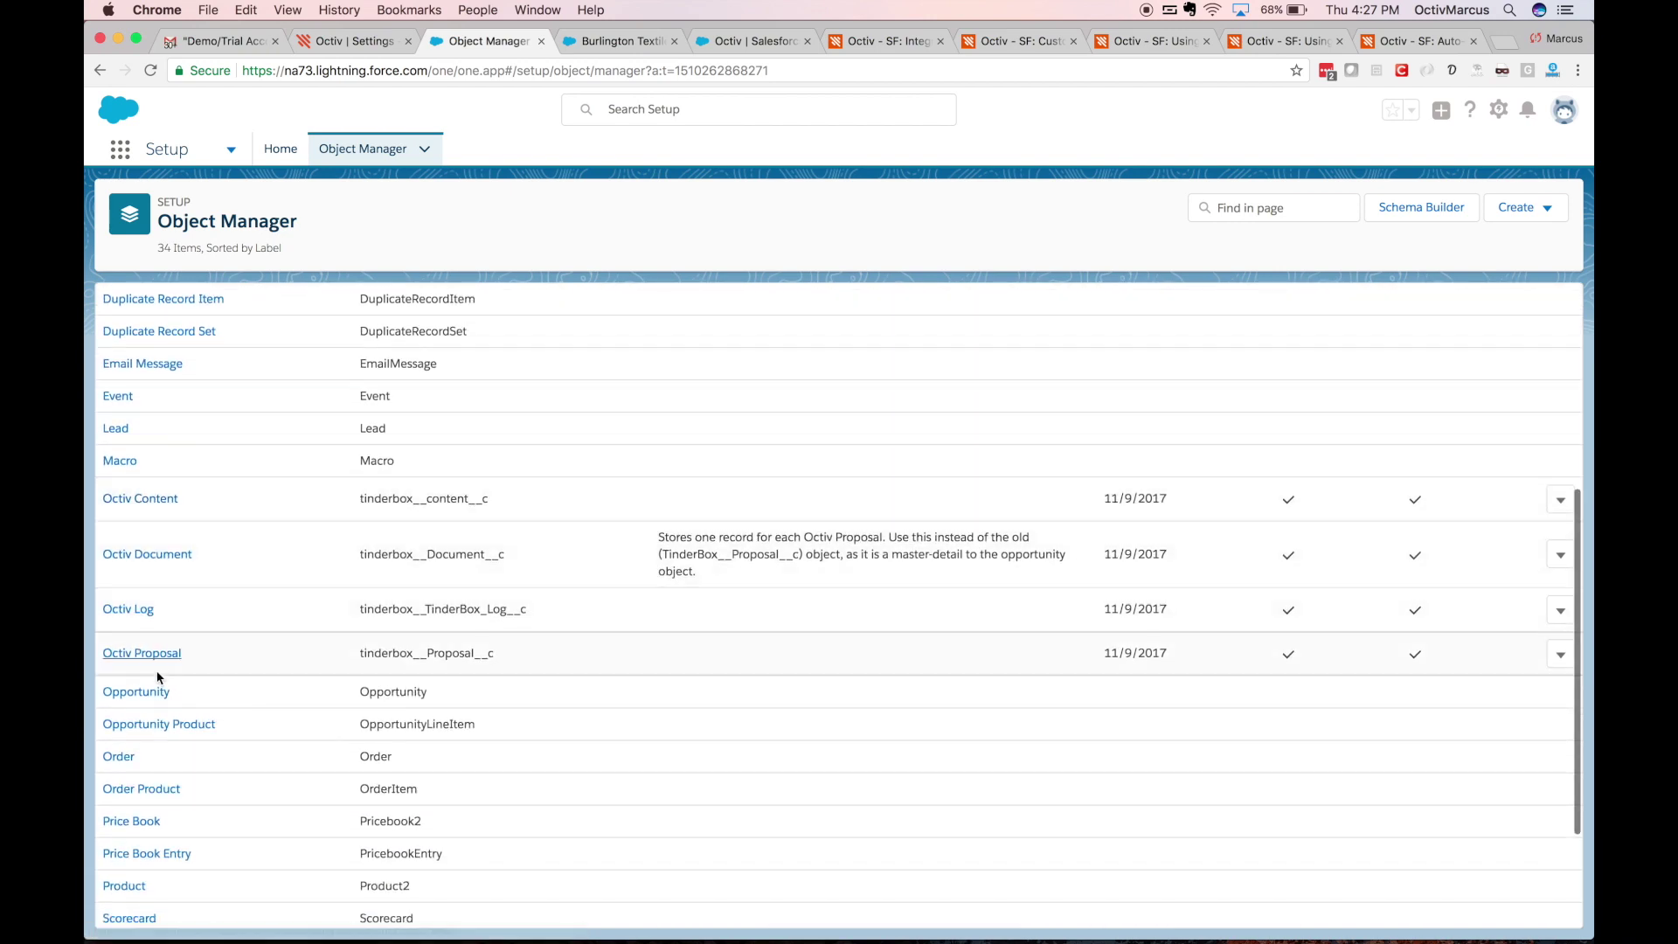
left_click(158, 692)
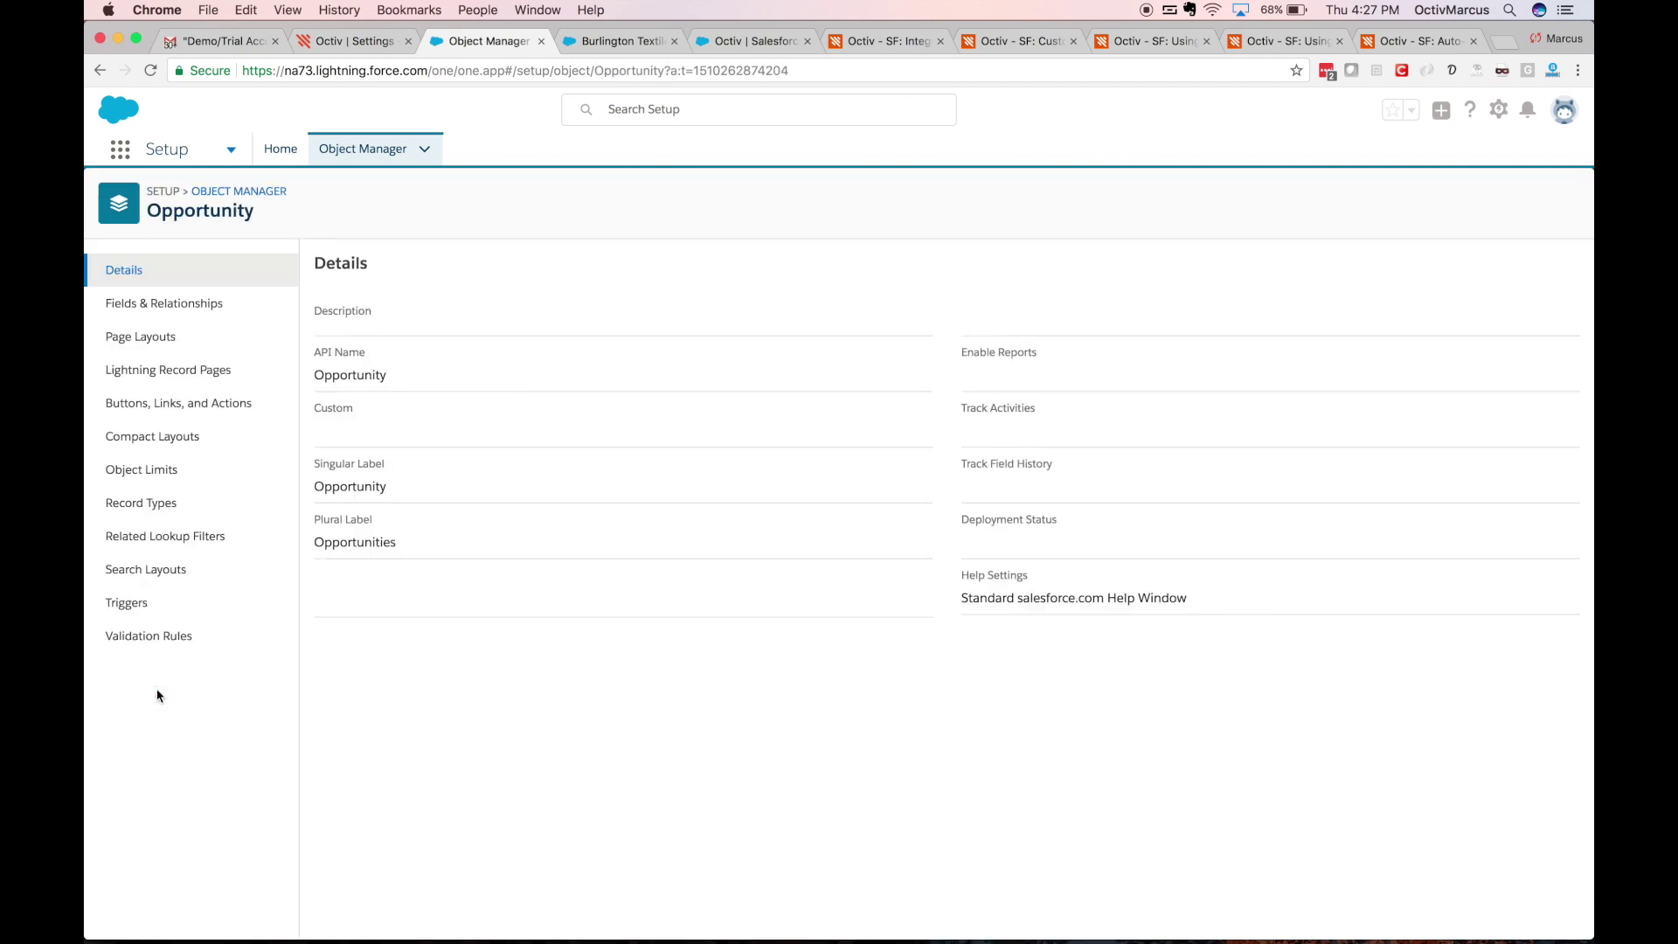
left_click(170, 336)
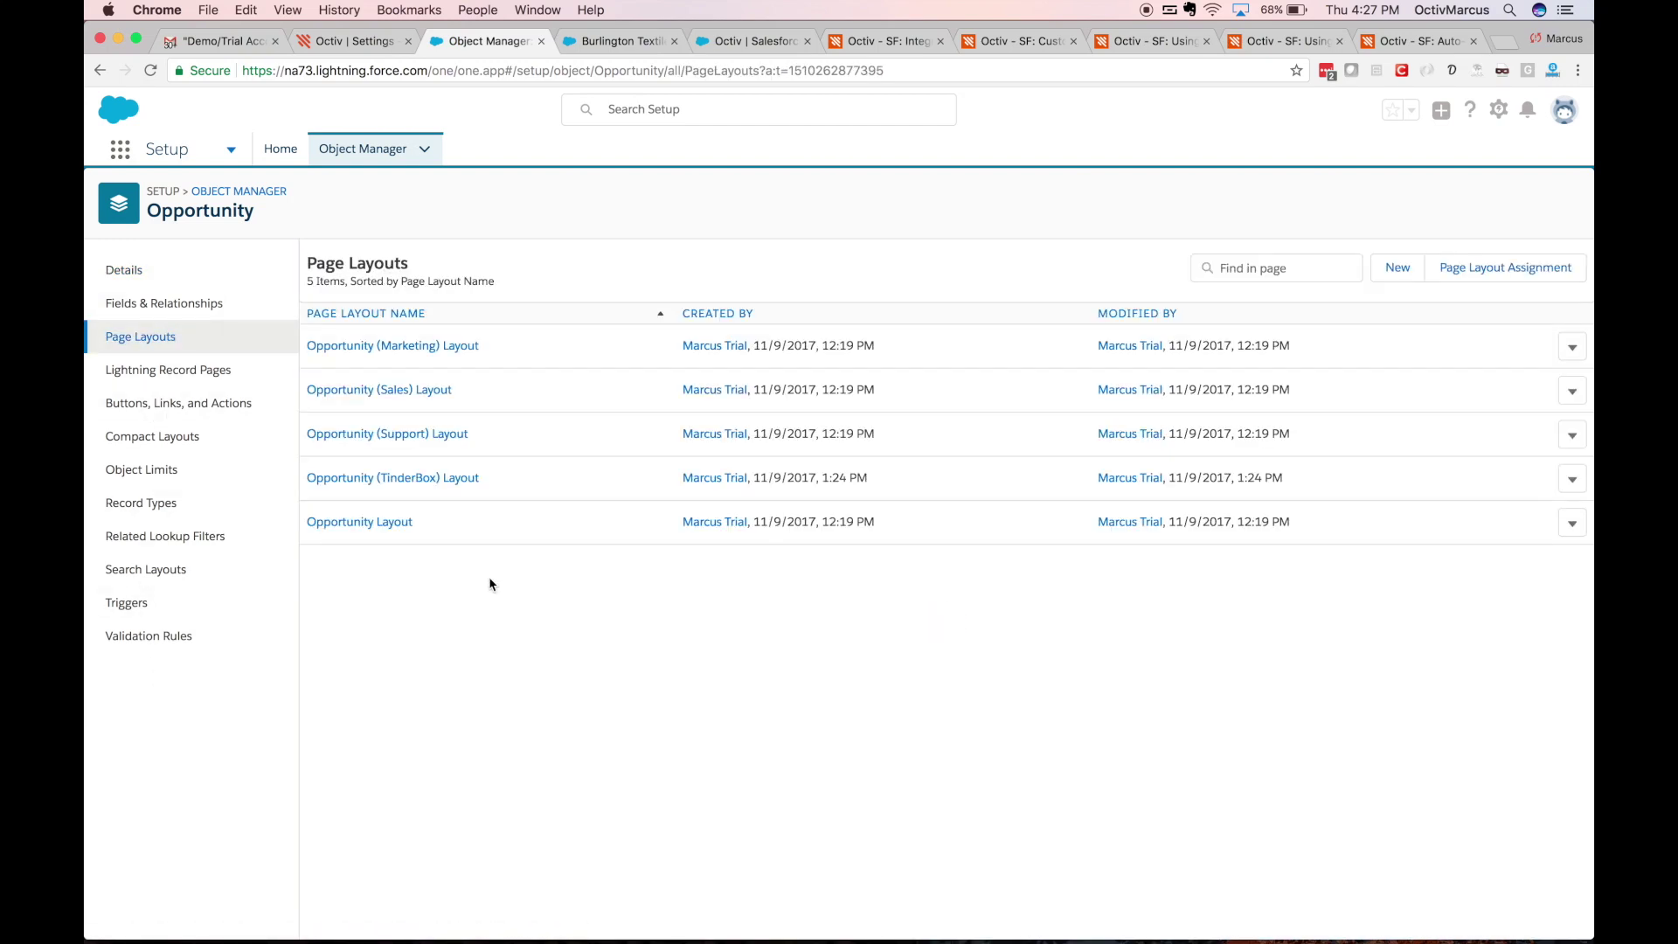
left_click(1582, 524)
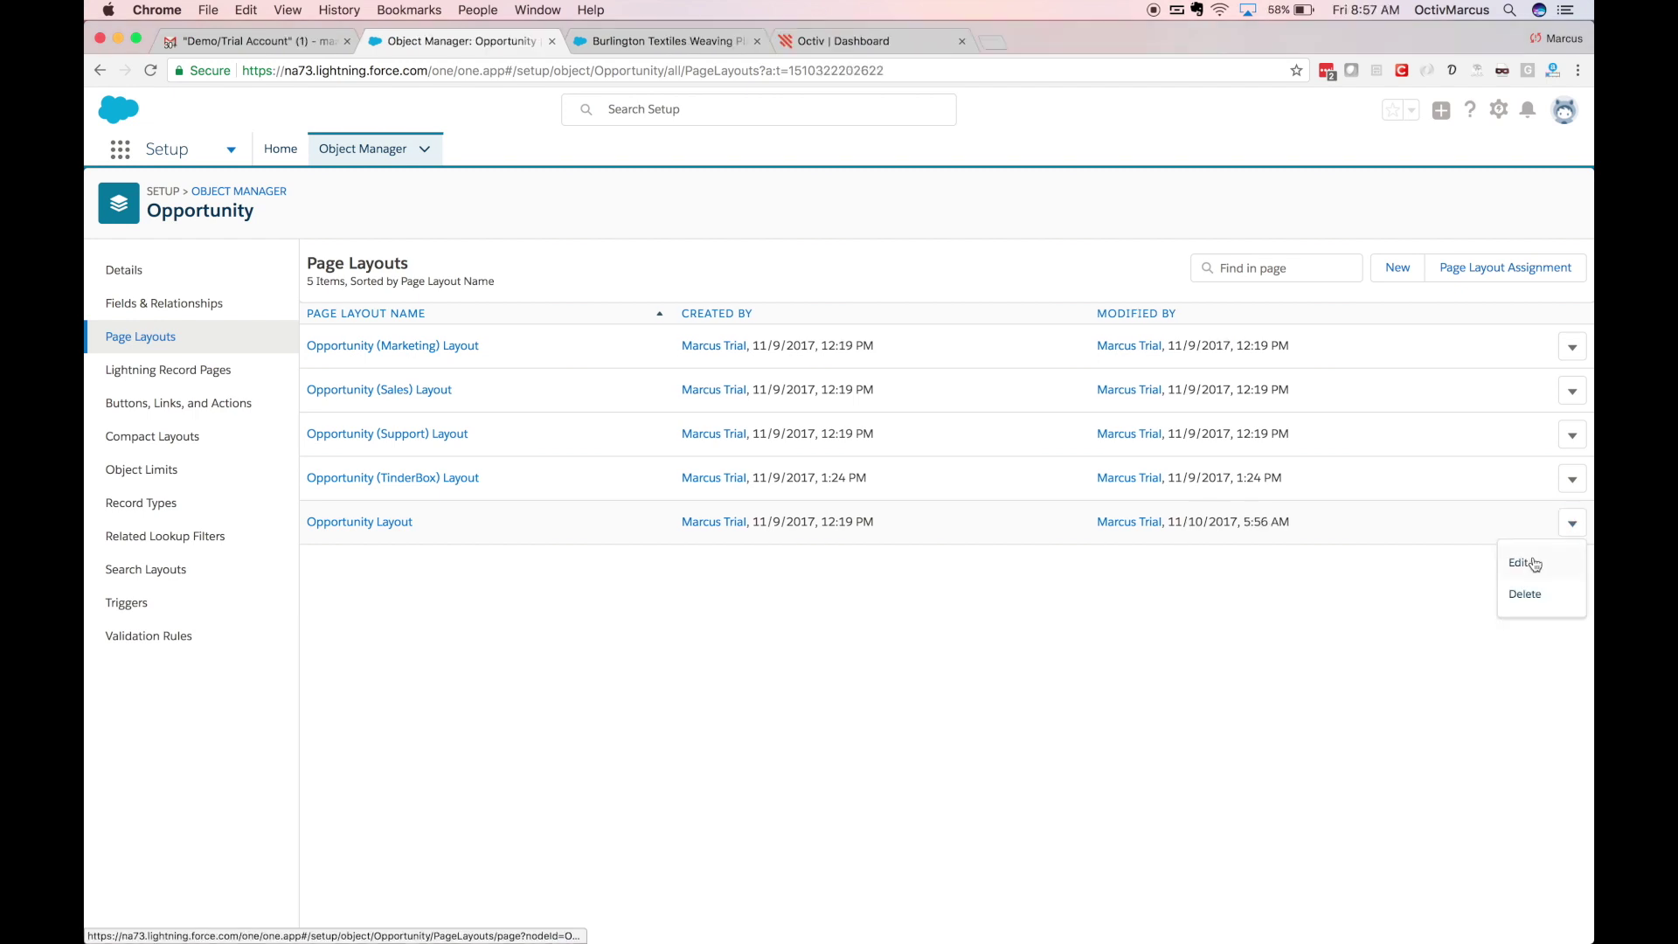
- Edit the Opportunity Layout and add New Document to the Mobile & Lightning Actions row
left_click(1527, 564)
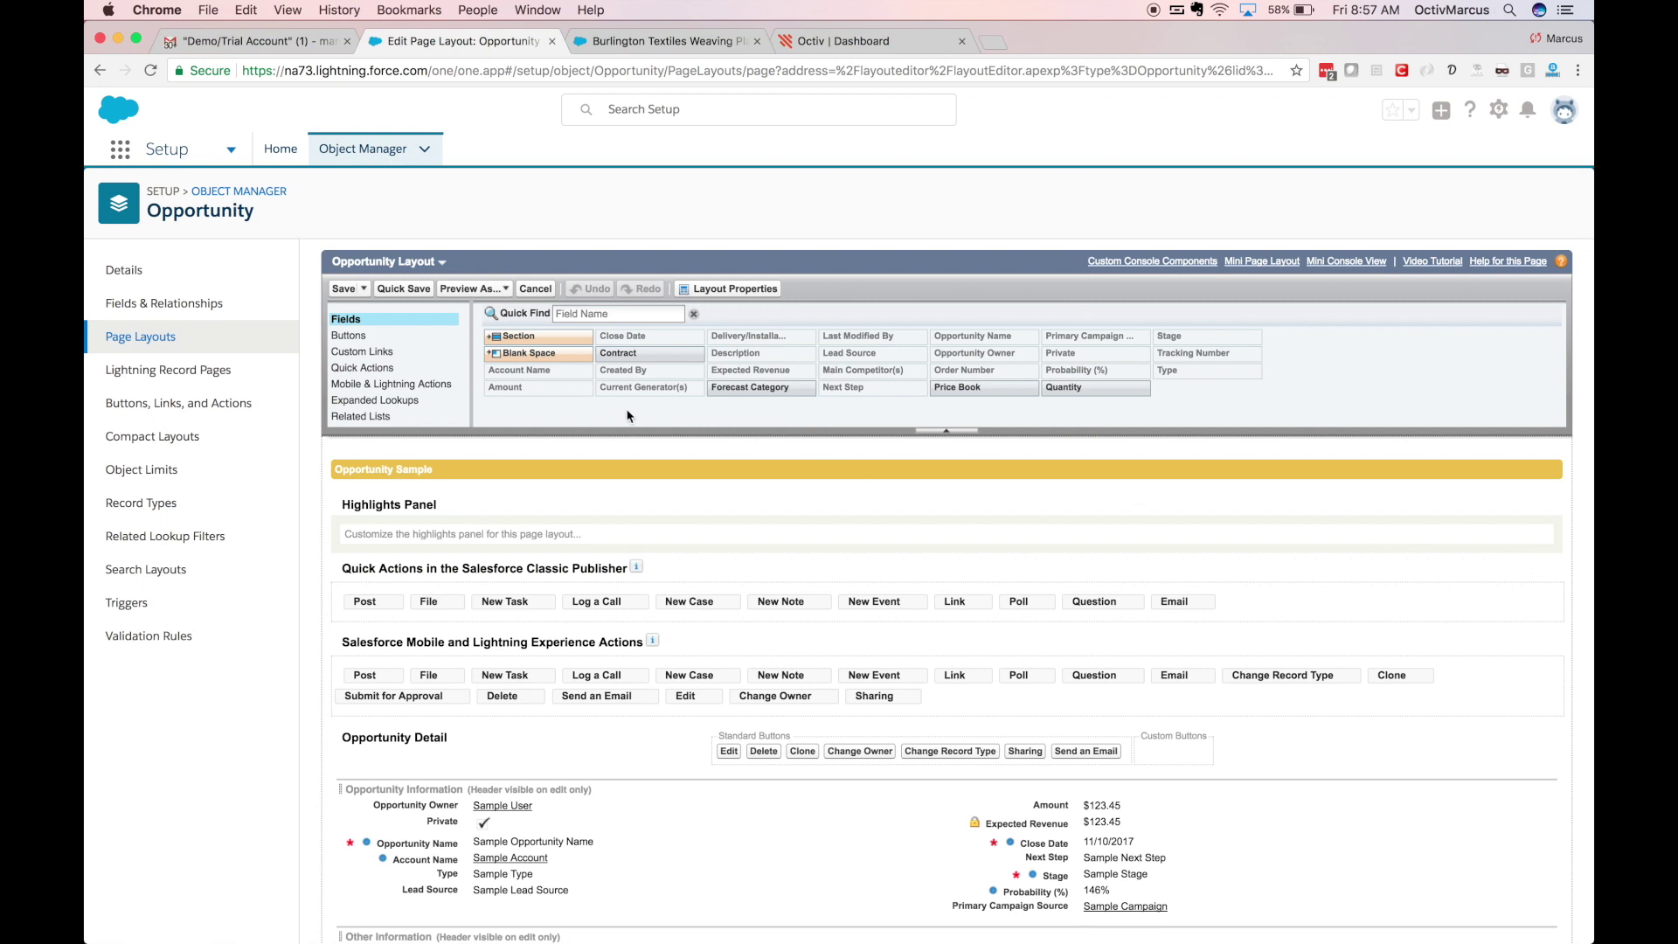
left_click(446, 389)
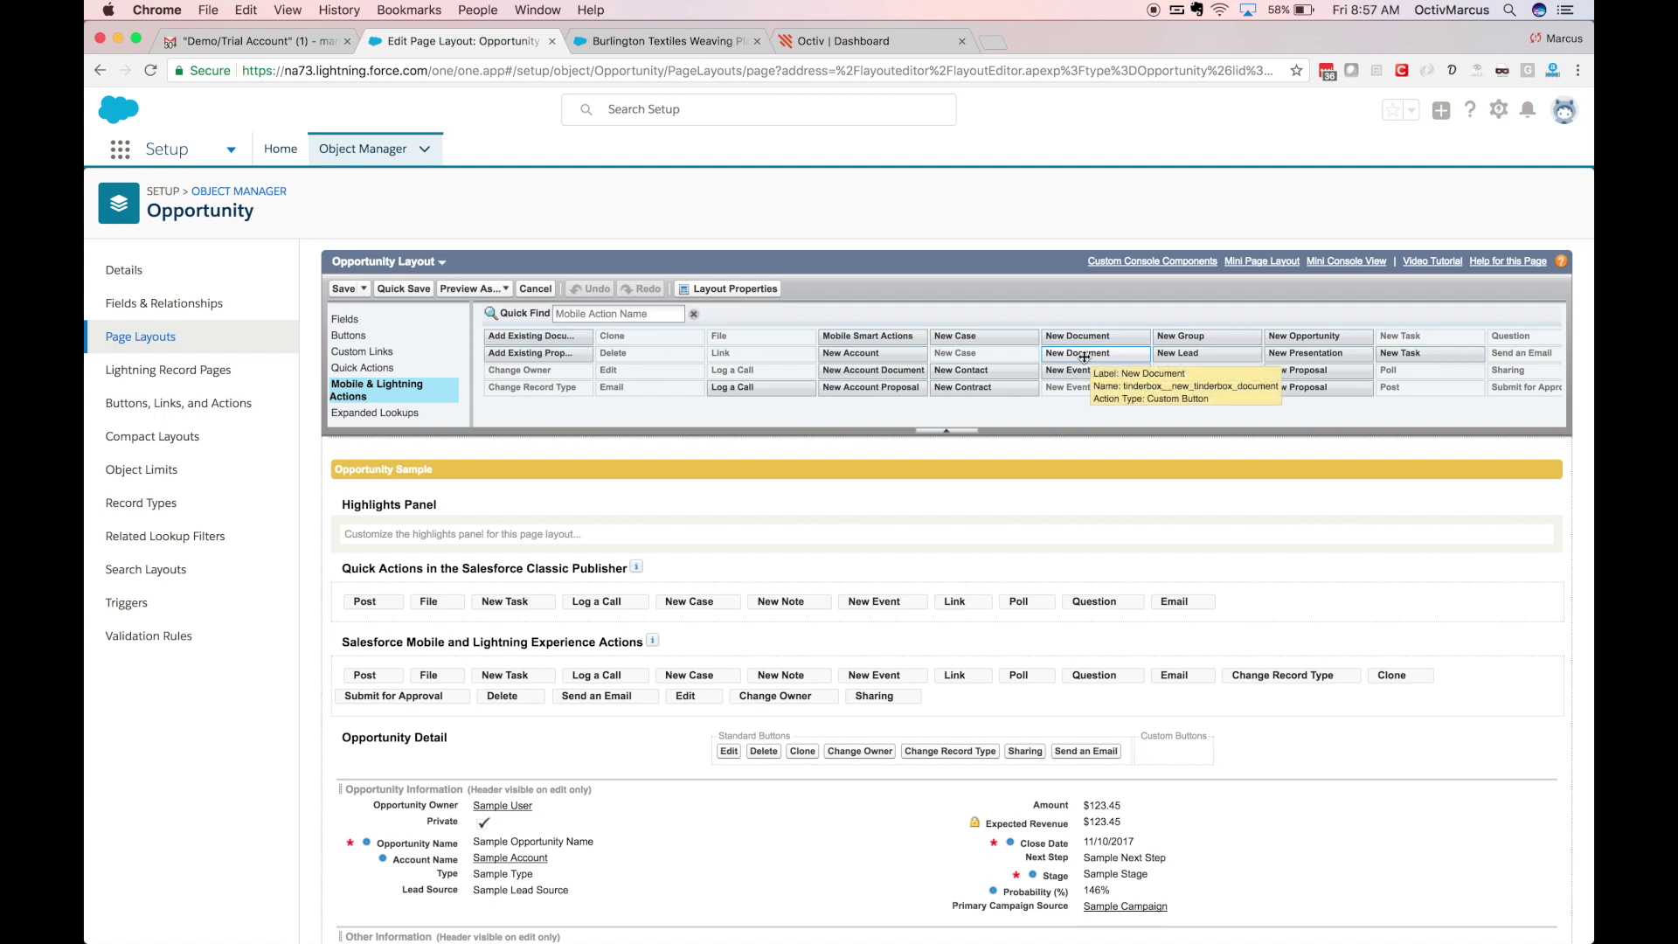
left_click_drag(1084, 356, 353, 681)
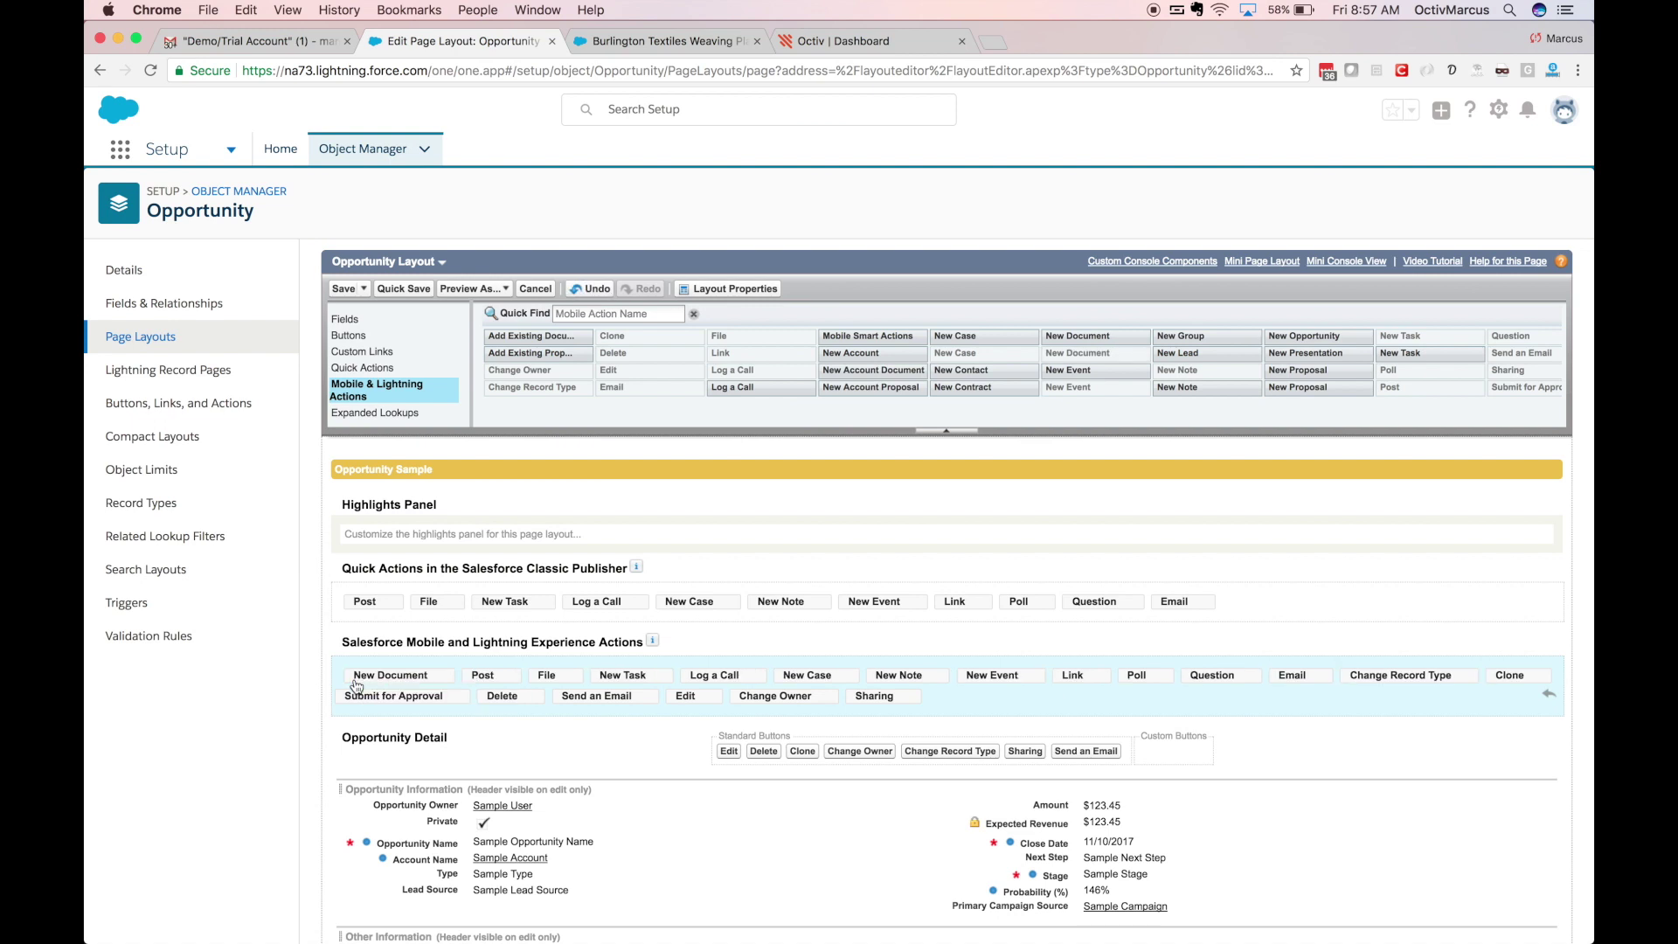
- Add New Document to the Opportunity Detail section's custom buttons
left_click(354, 340)
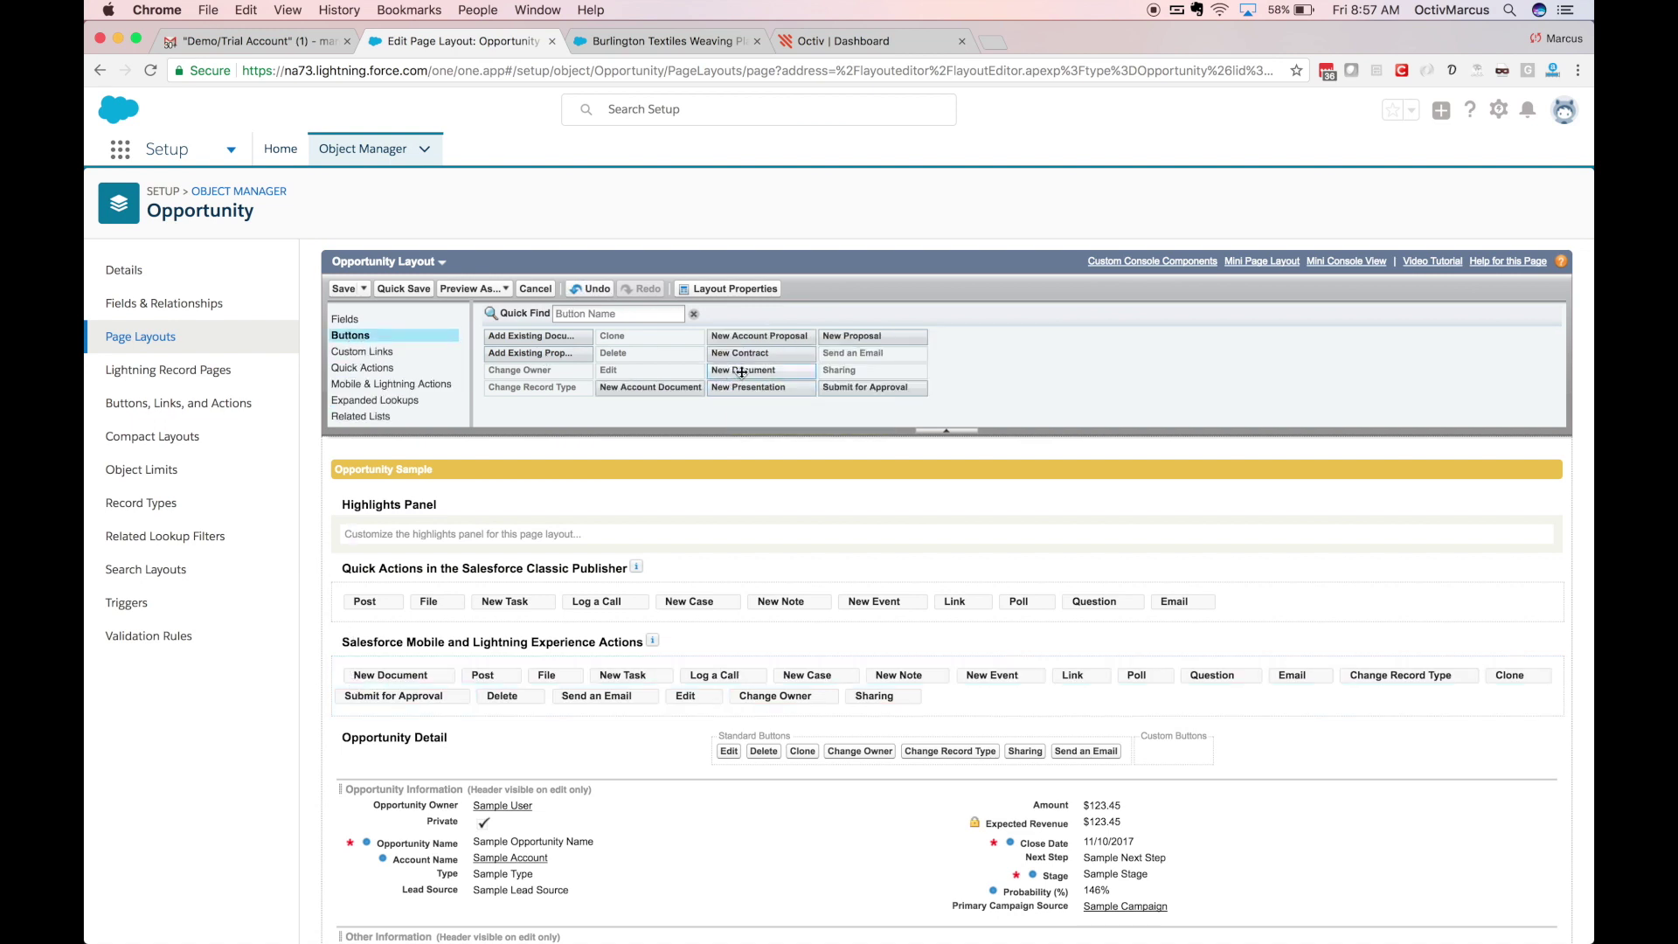
left_click_drag(741, 370, 1167, 756)
left_click(378, 414)
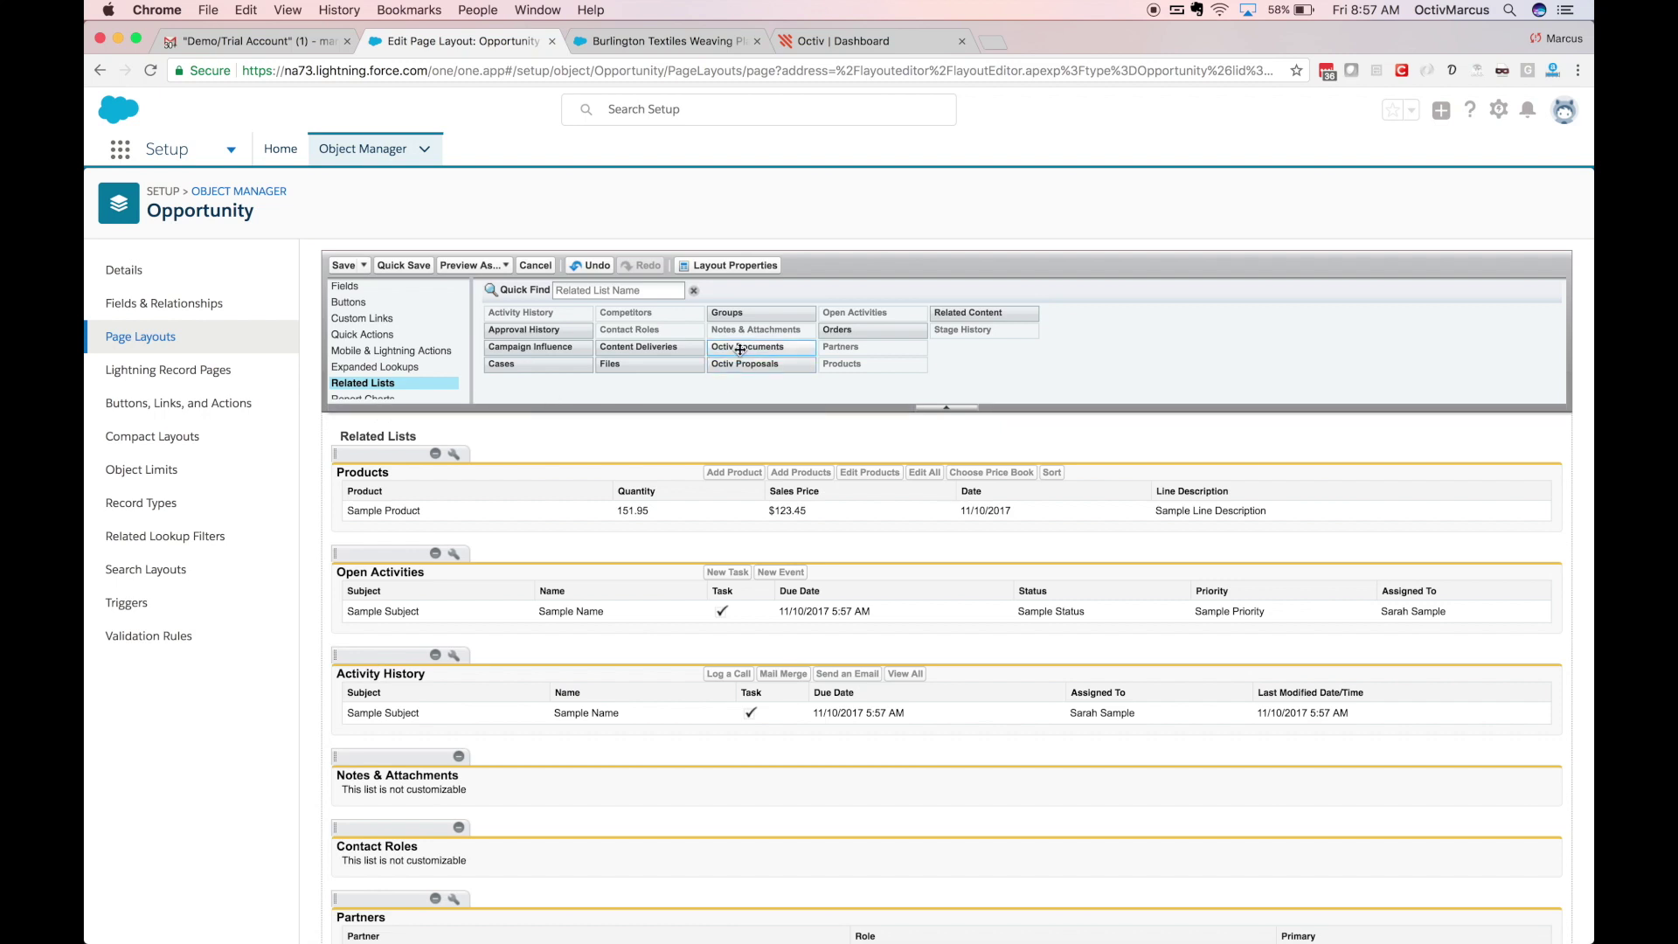
- Place Octiv Documents below Products with Created Date, Status, Value and Views columns
left_click_drag(740, 348, 434, 530)
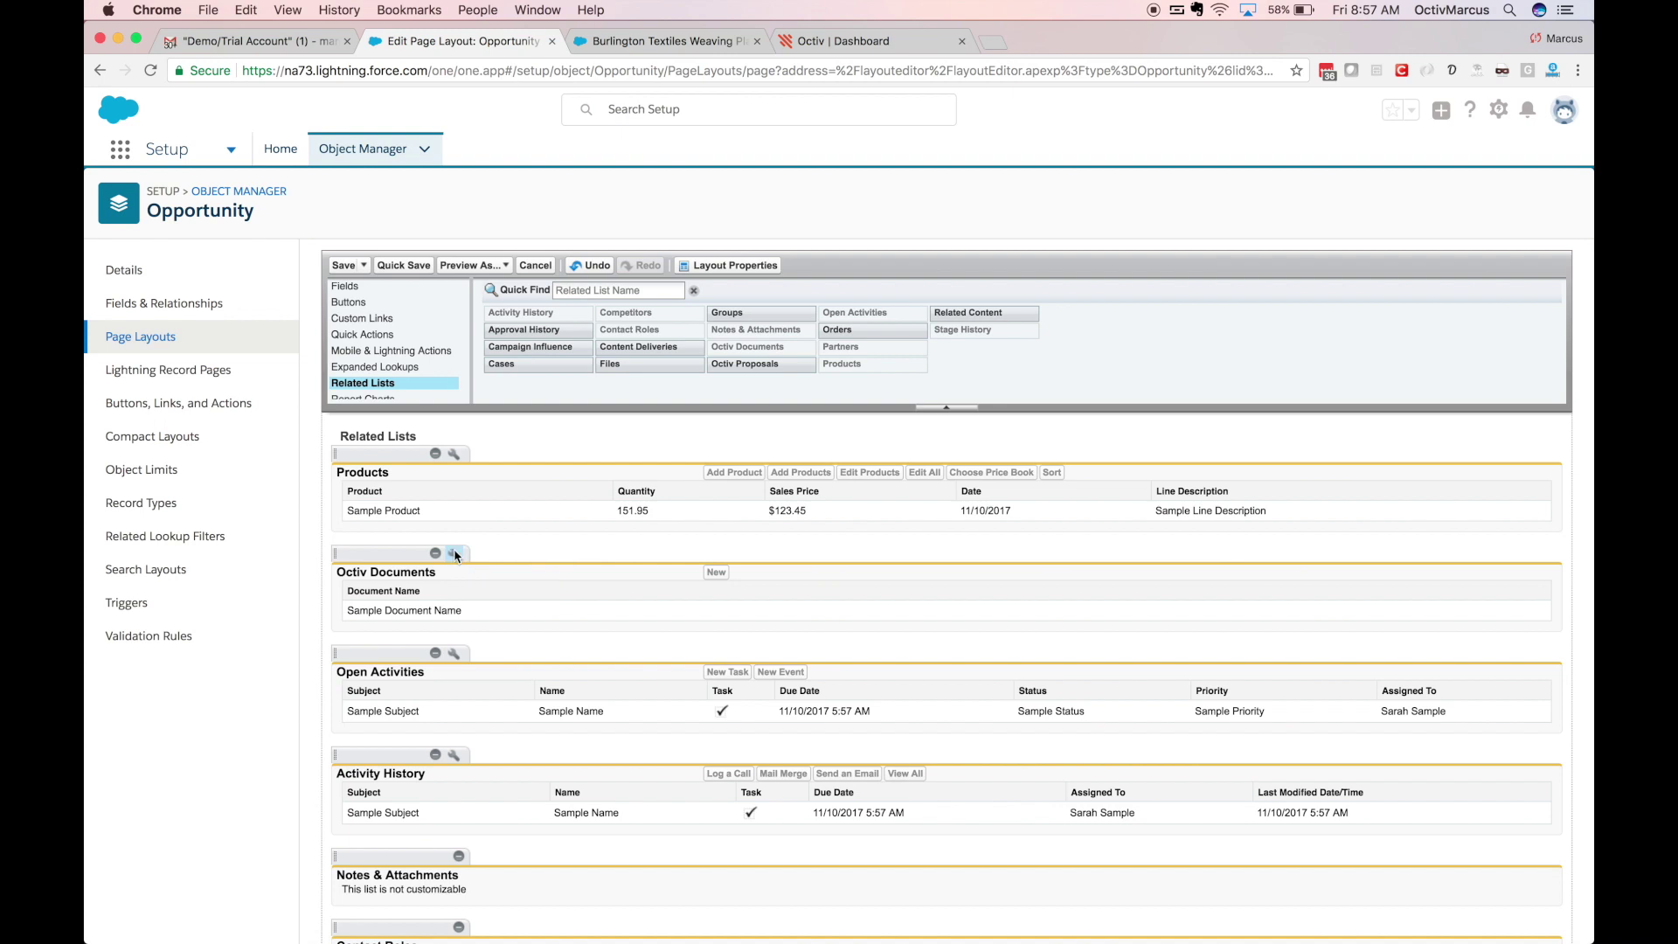
left_click(455, 554)
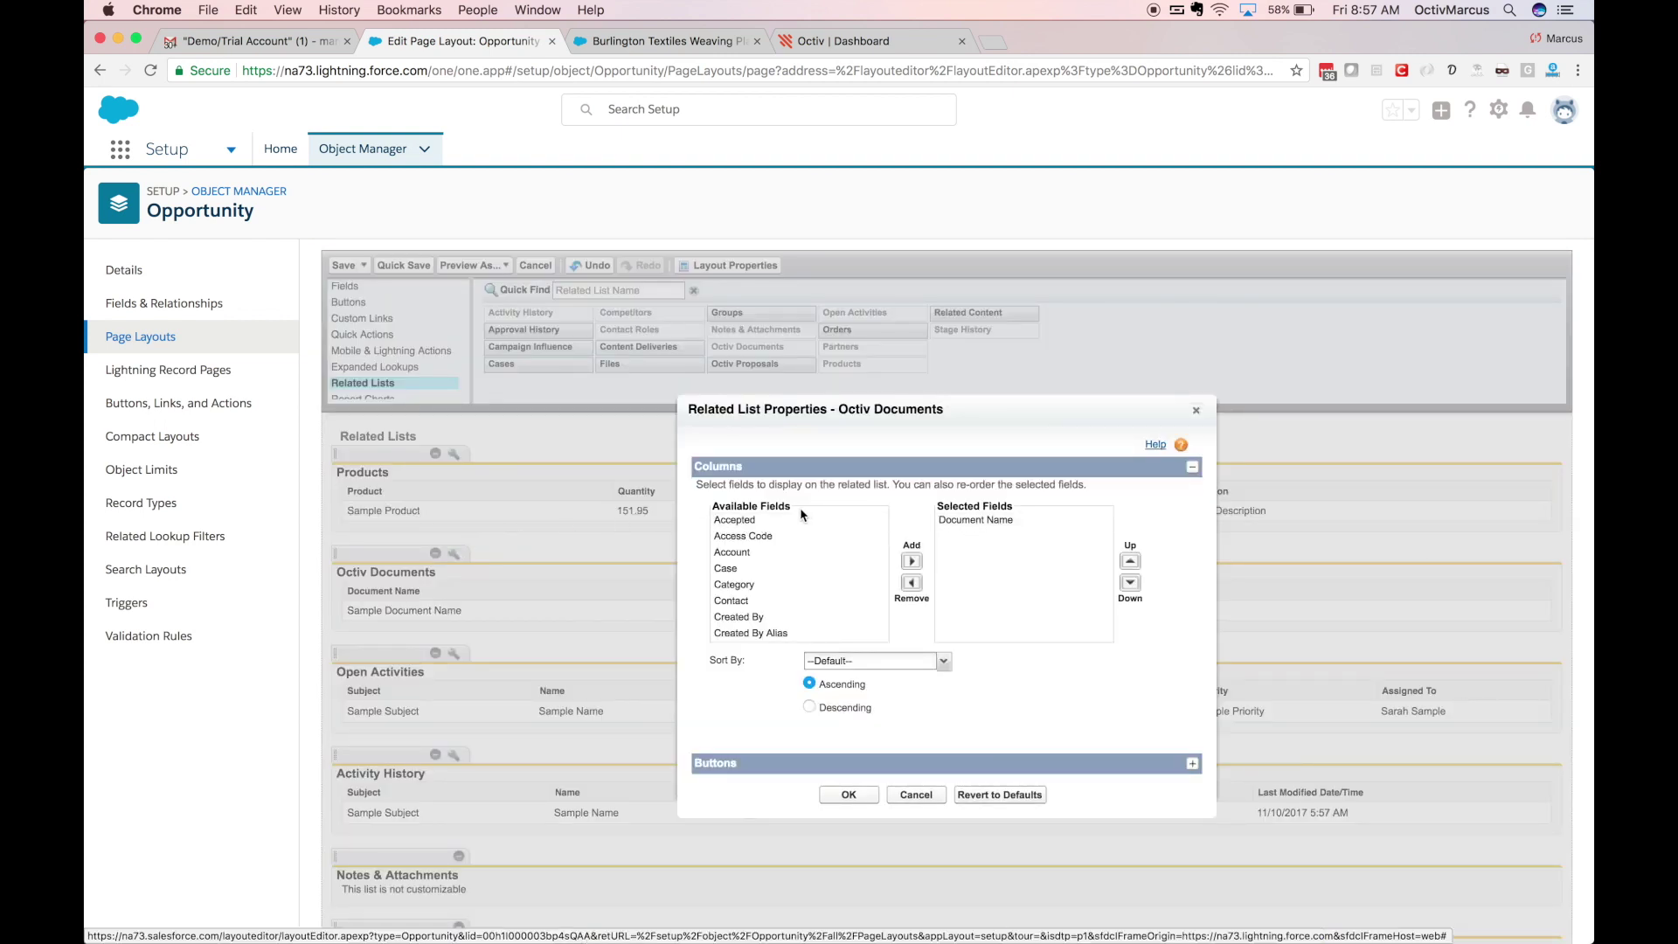
scroll(787, 564, "down", 3)
left_click(767, 613)
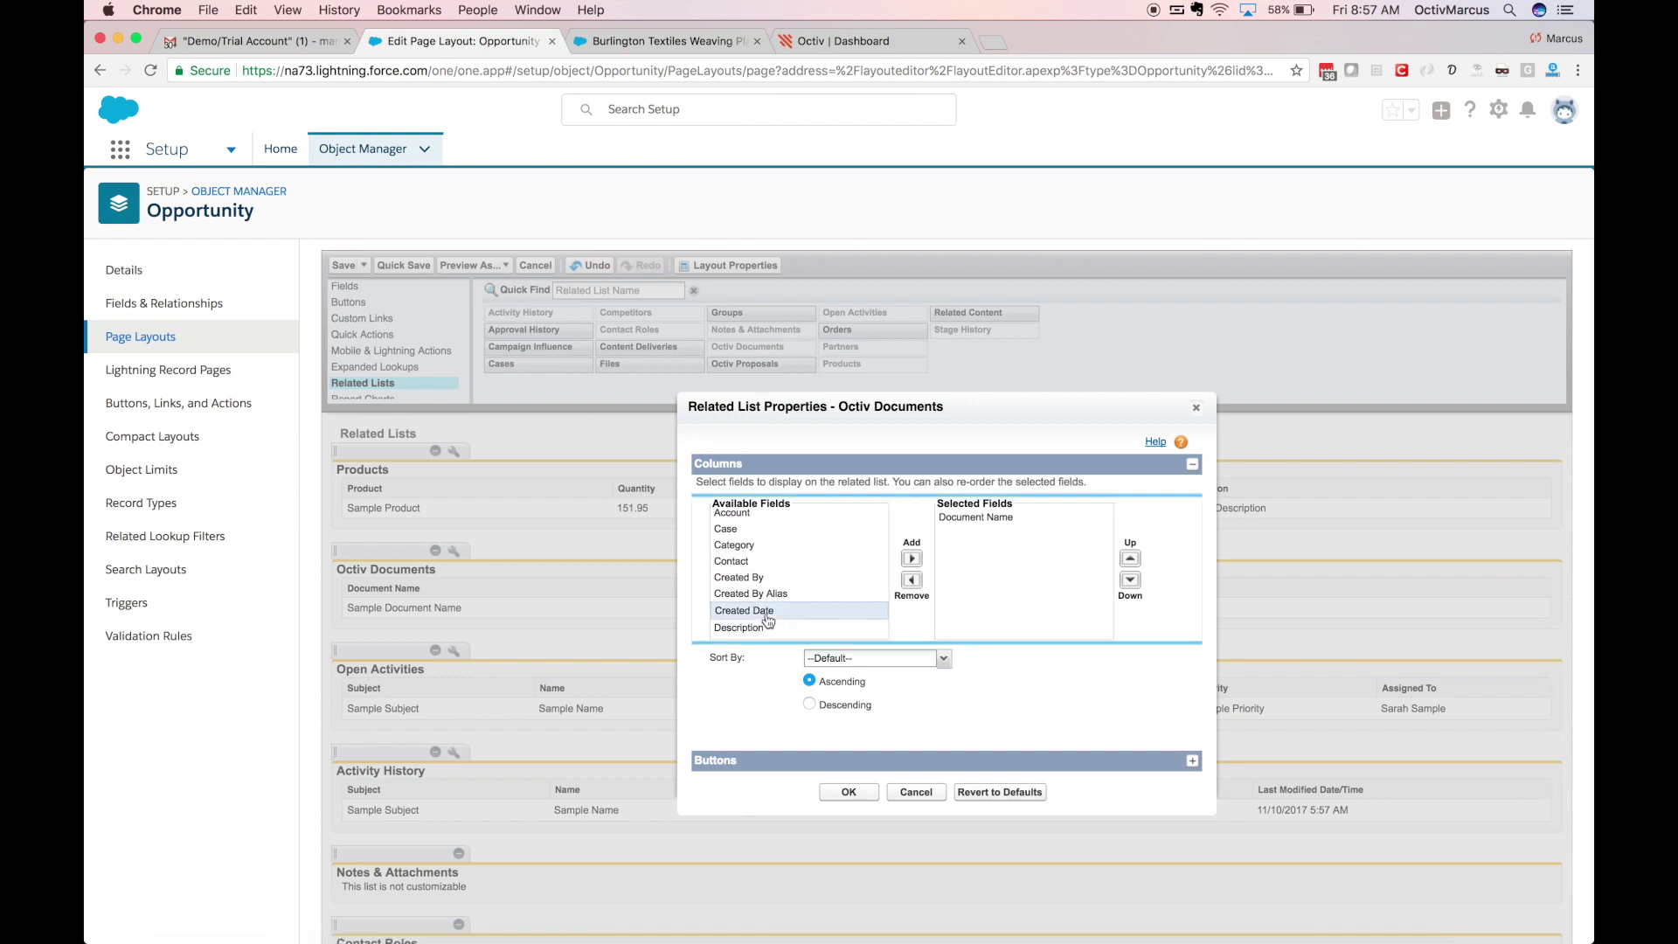
scroll(767, 621, "down", 5)
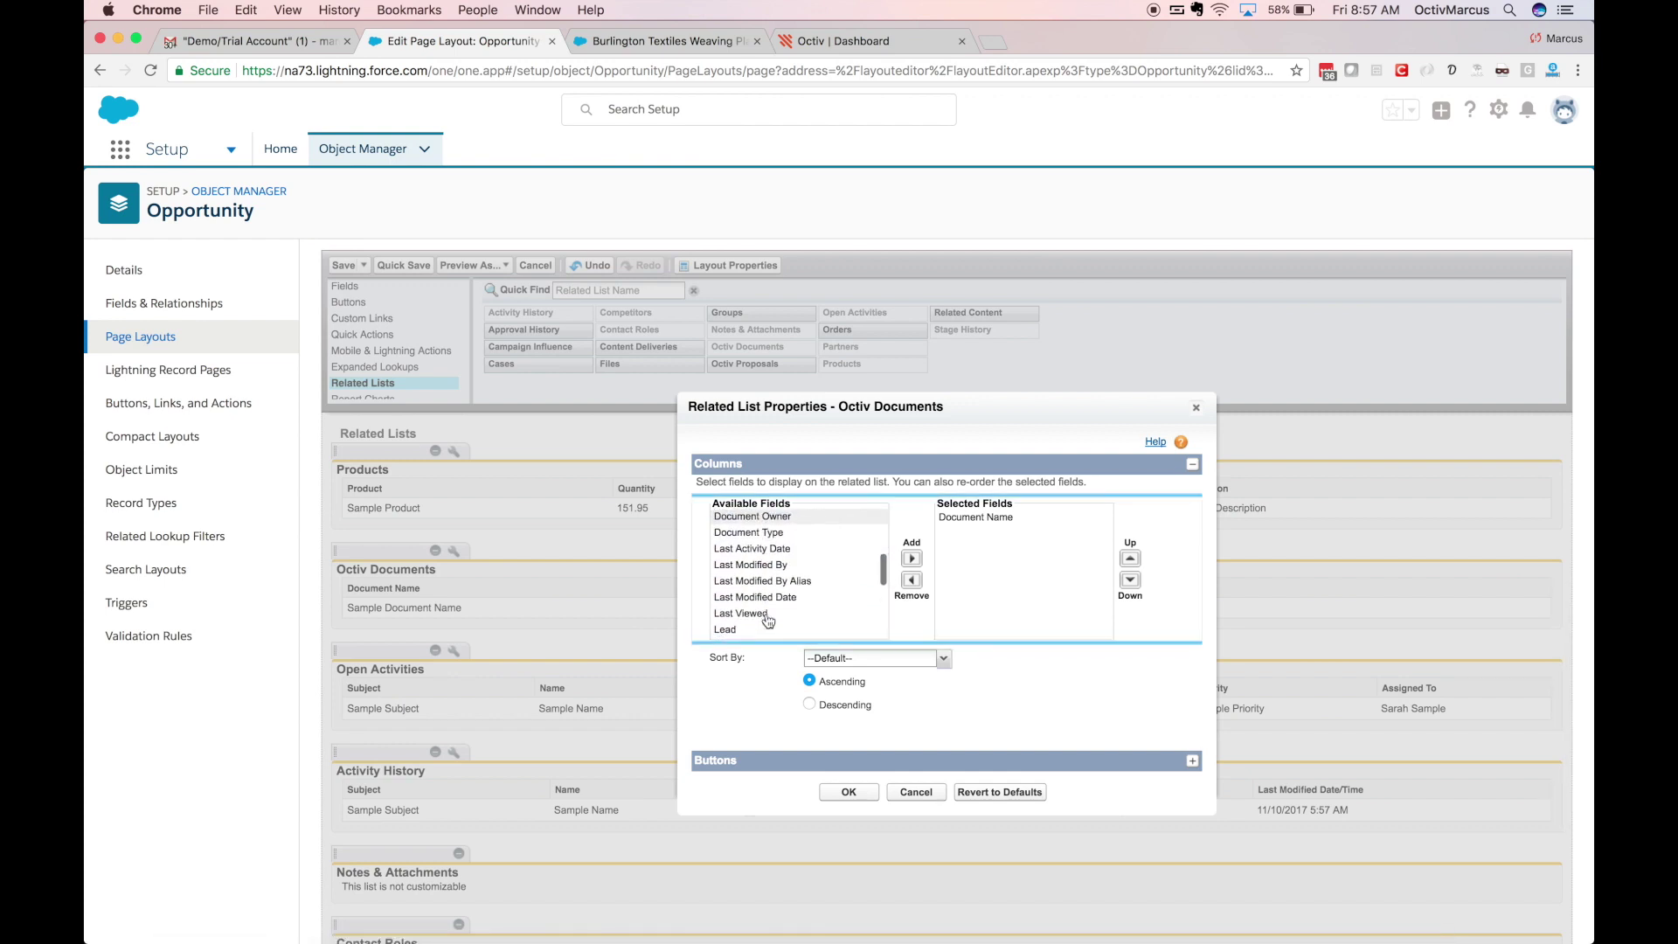
left_click(773, 597)
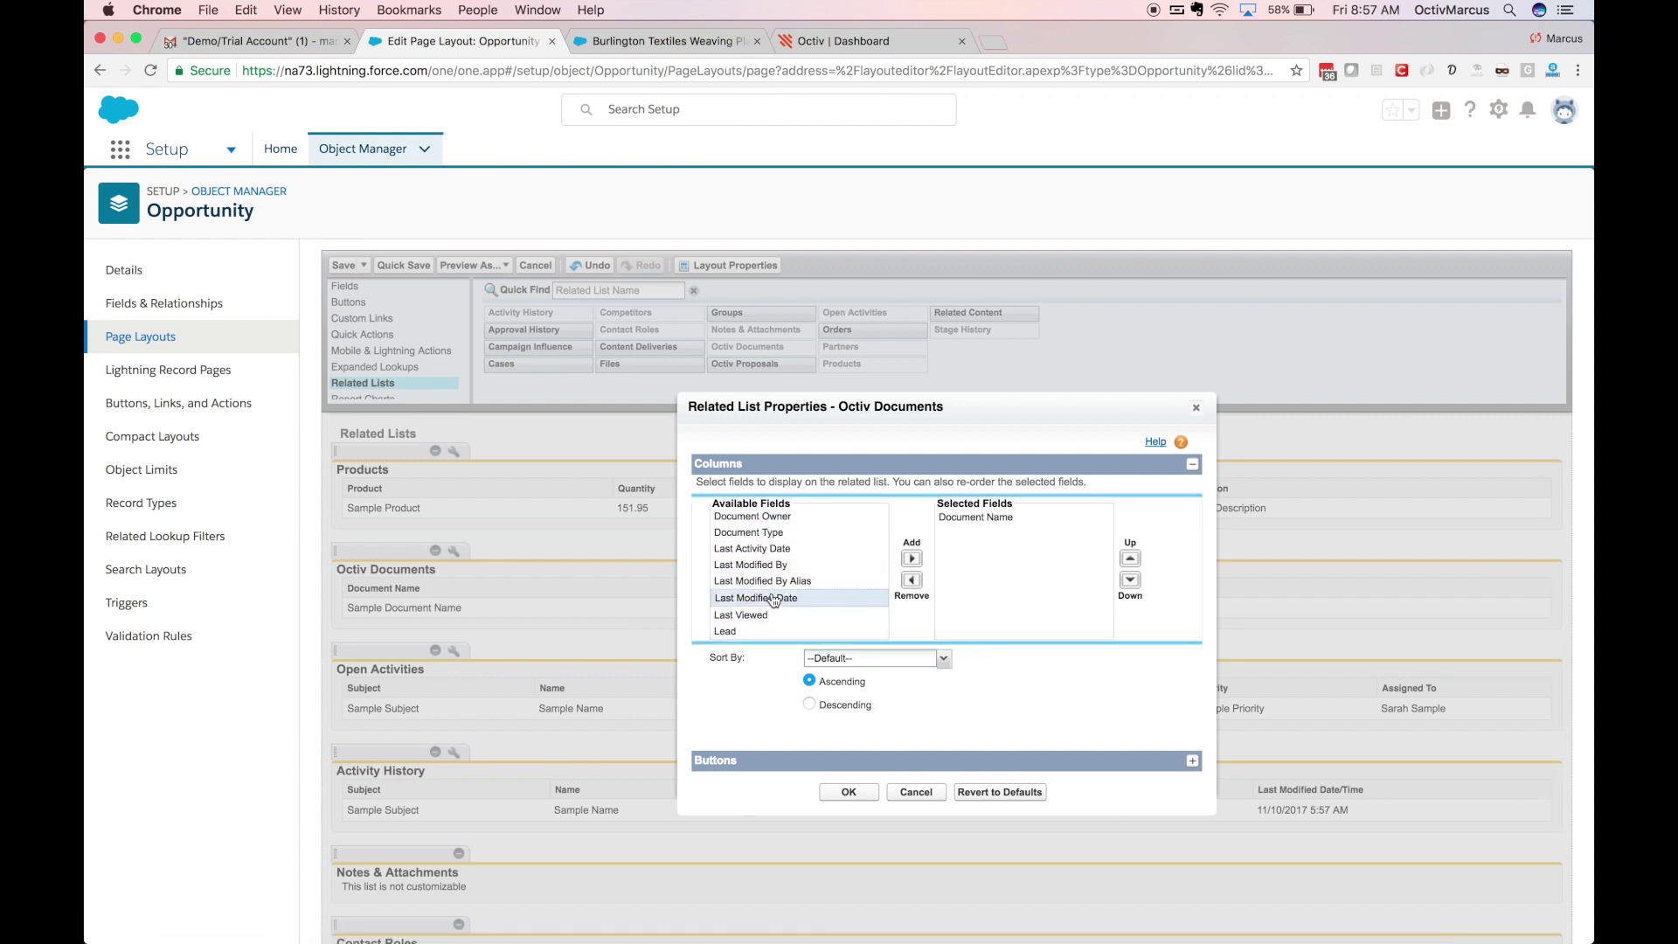
scroll(774, 600, "down", 2)
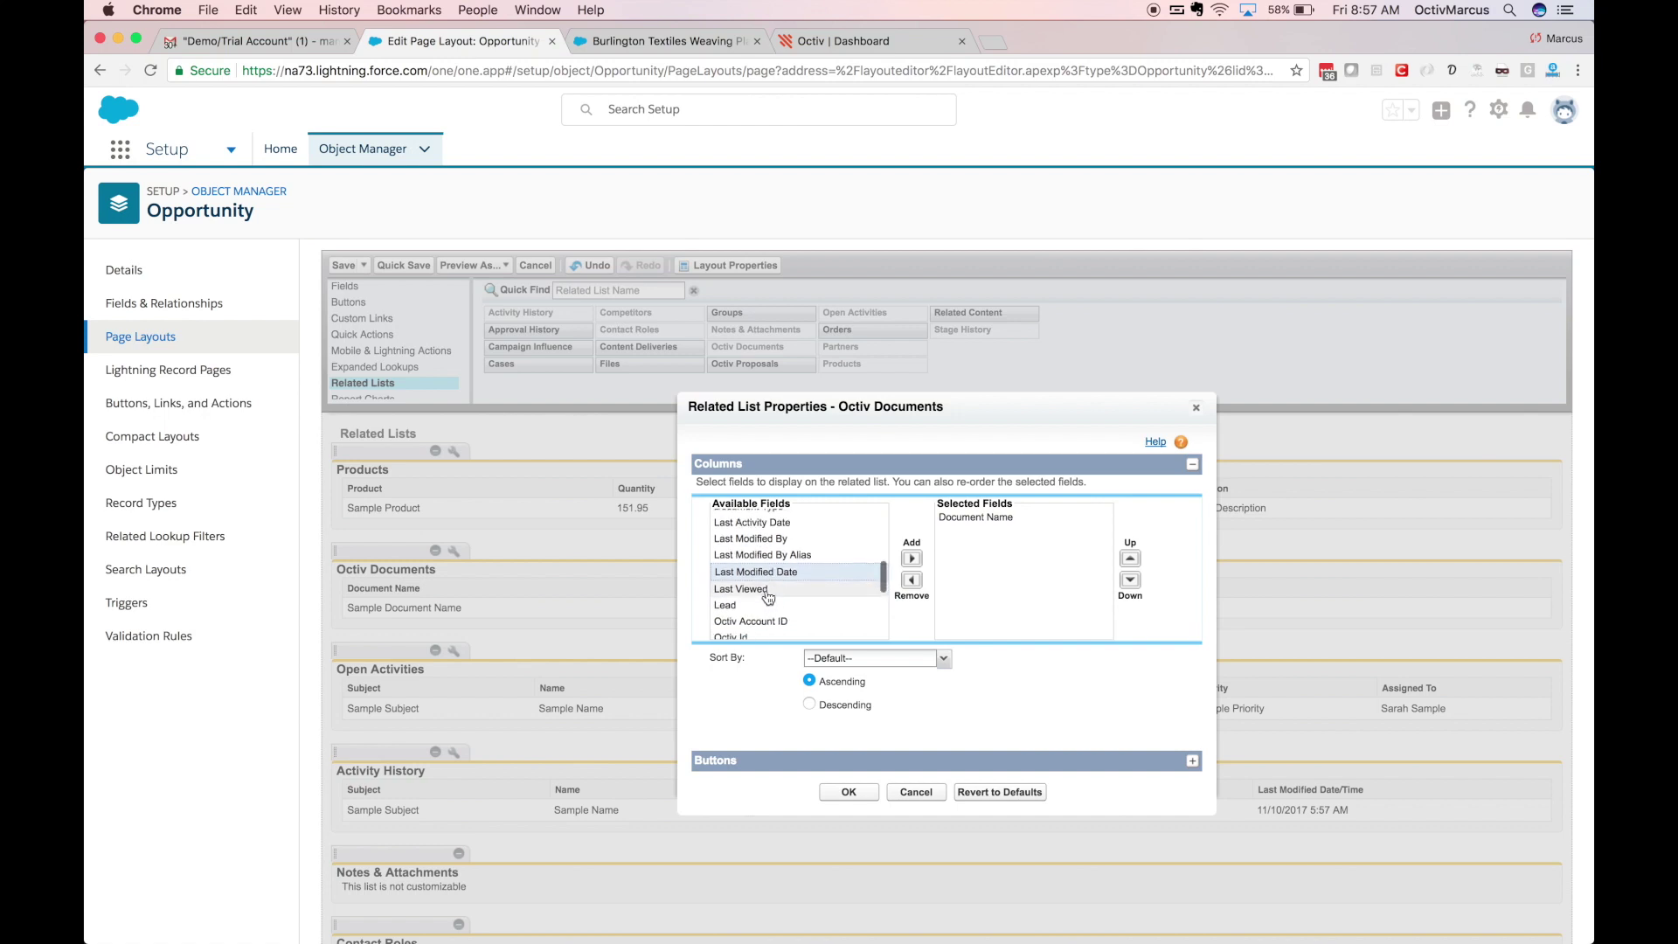
left_click(768, 591, "shift")
scroll(768, 597, "down", 10)
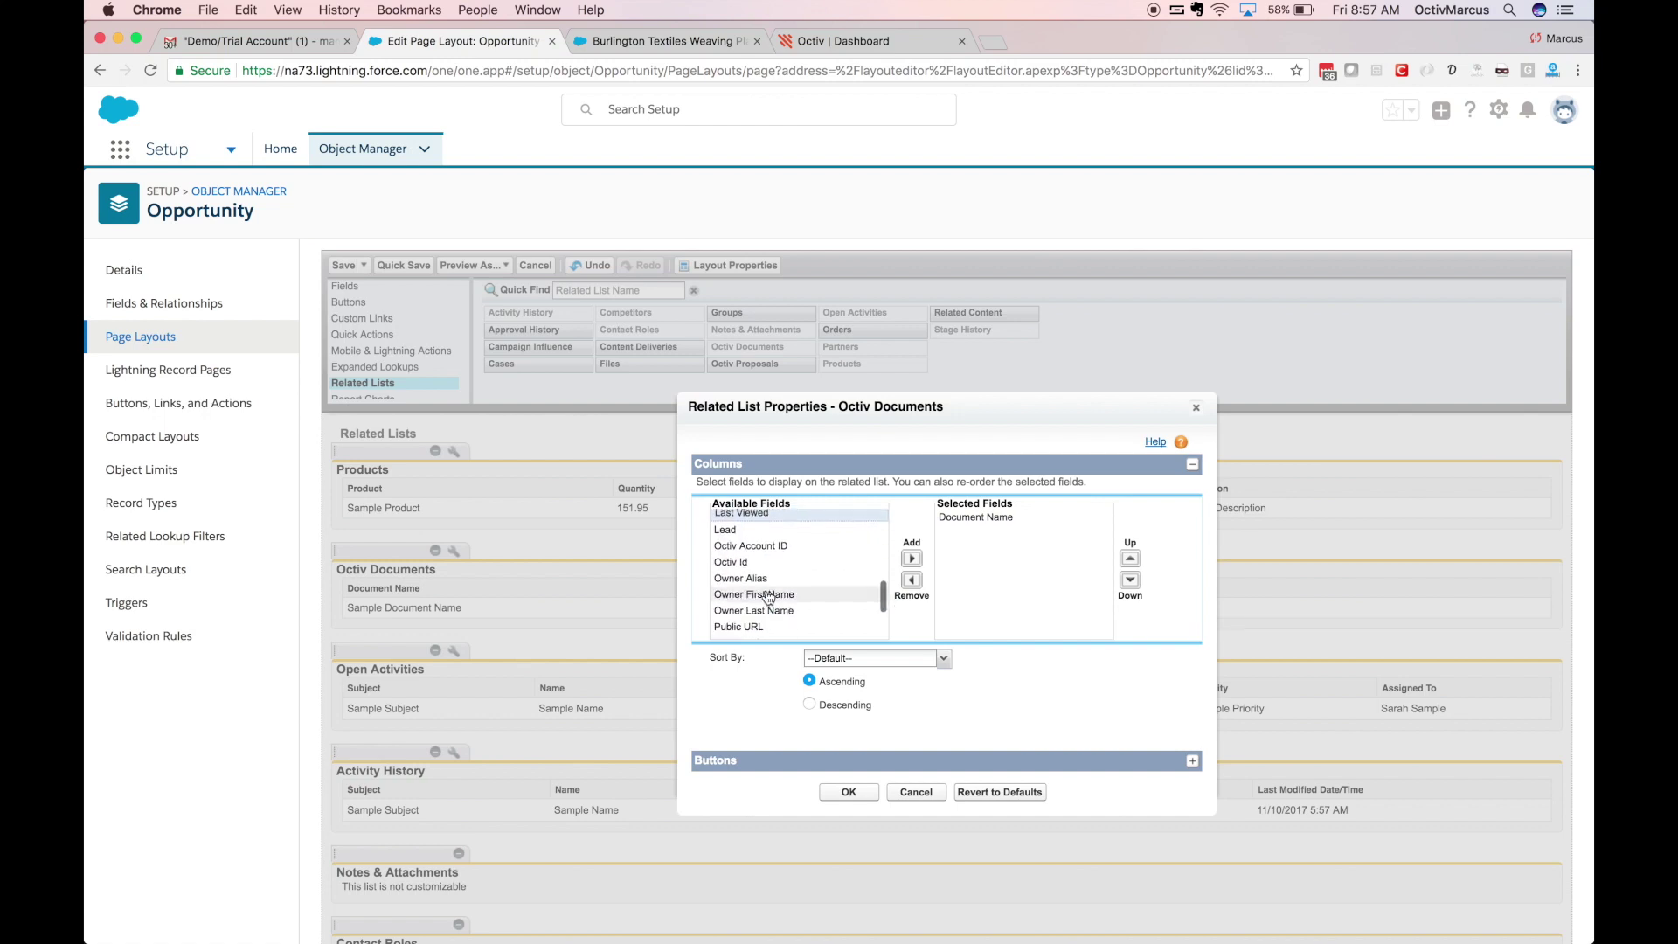
left_click(742, 578)
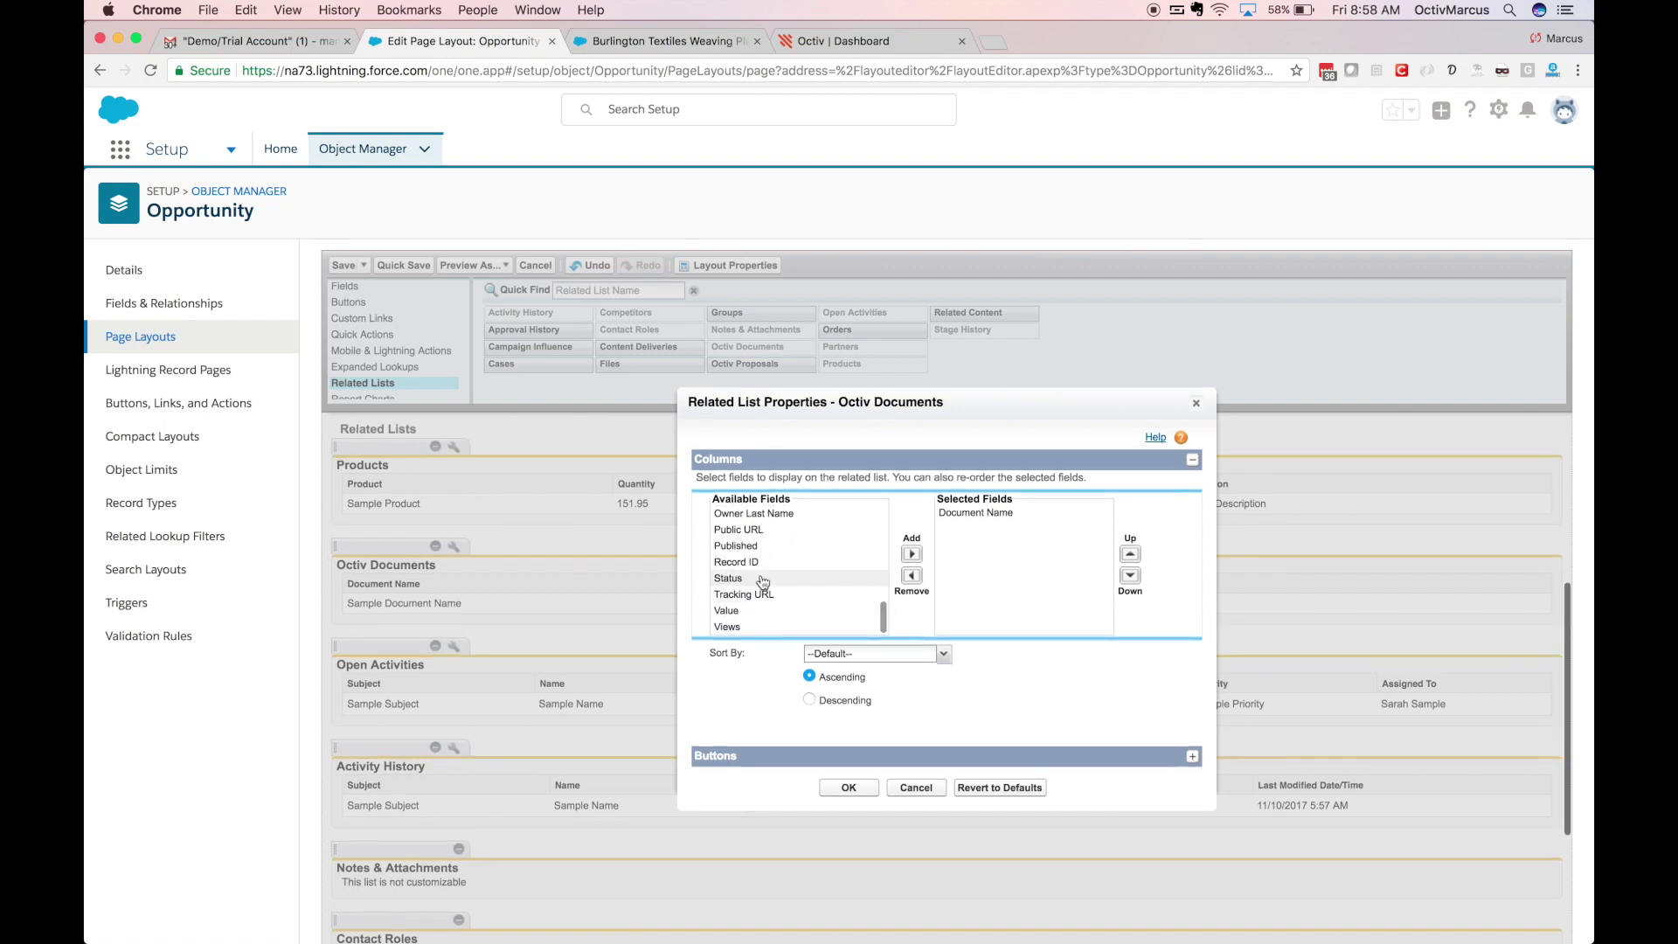
left_click(737, 625, "shift")
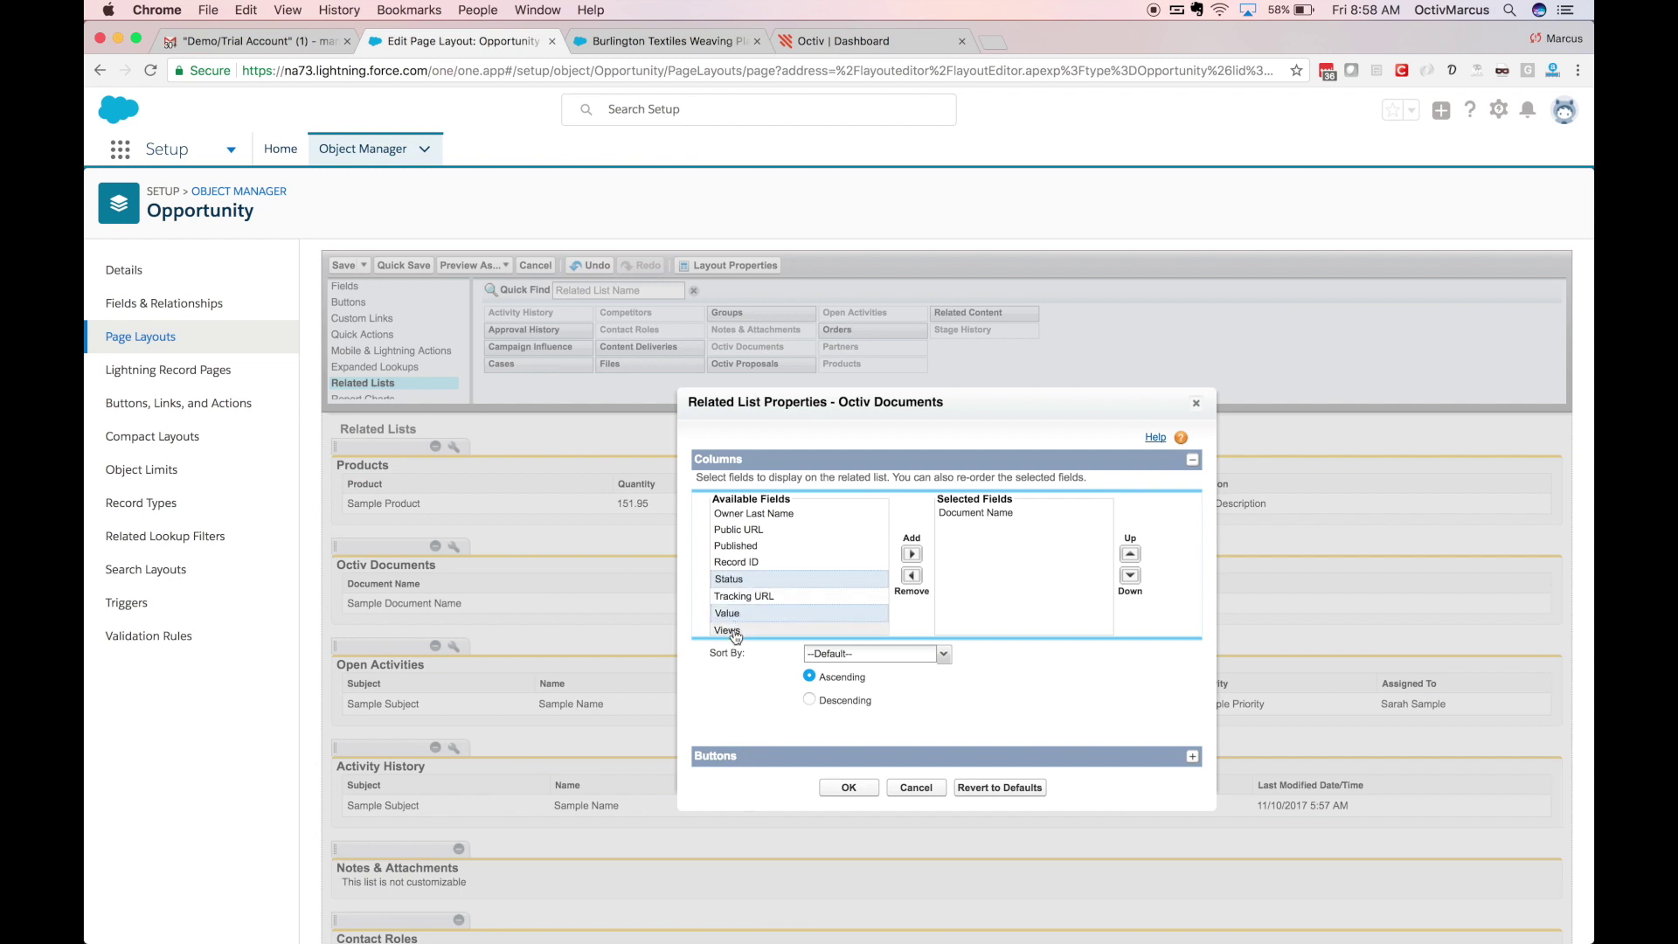
left_click(911, 555)
- Sort Octiv Documents by Created Date descending and save the layout for all users
left_click(930, 653)
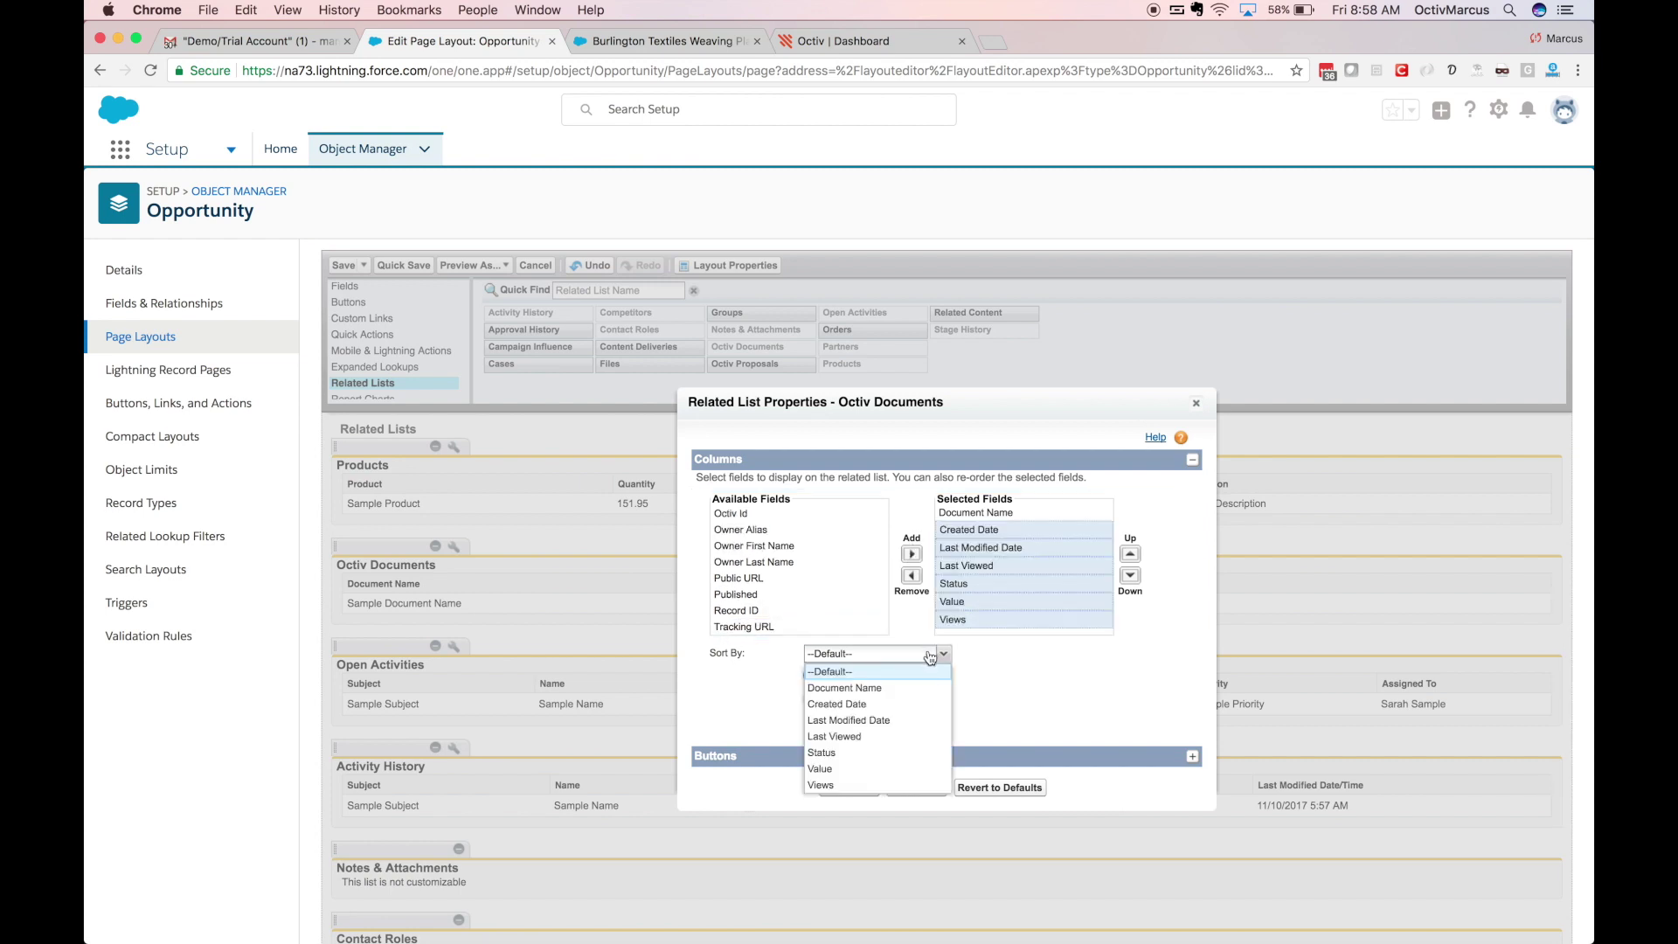
left_click(895, 705)
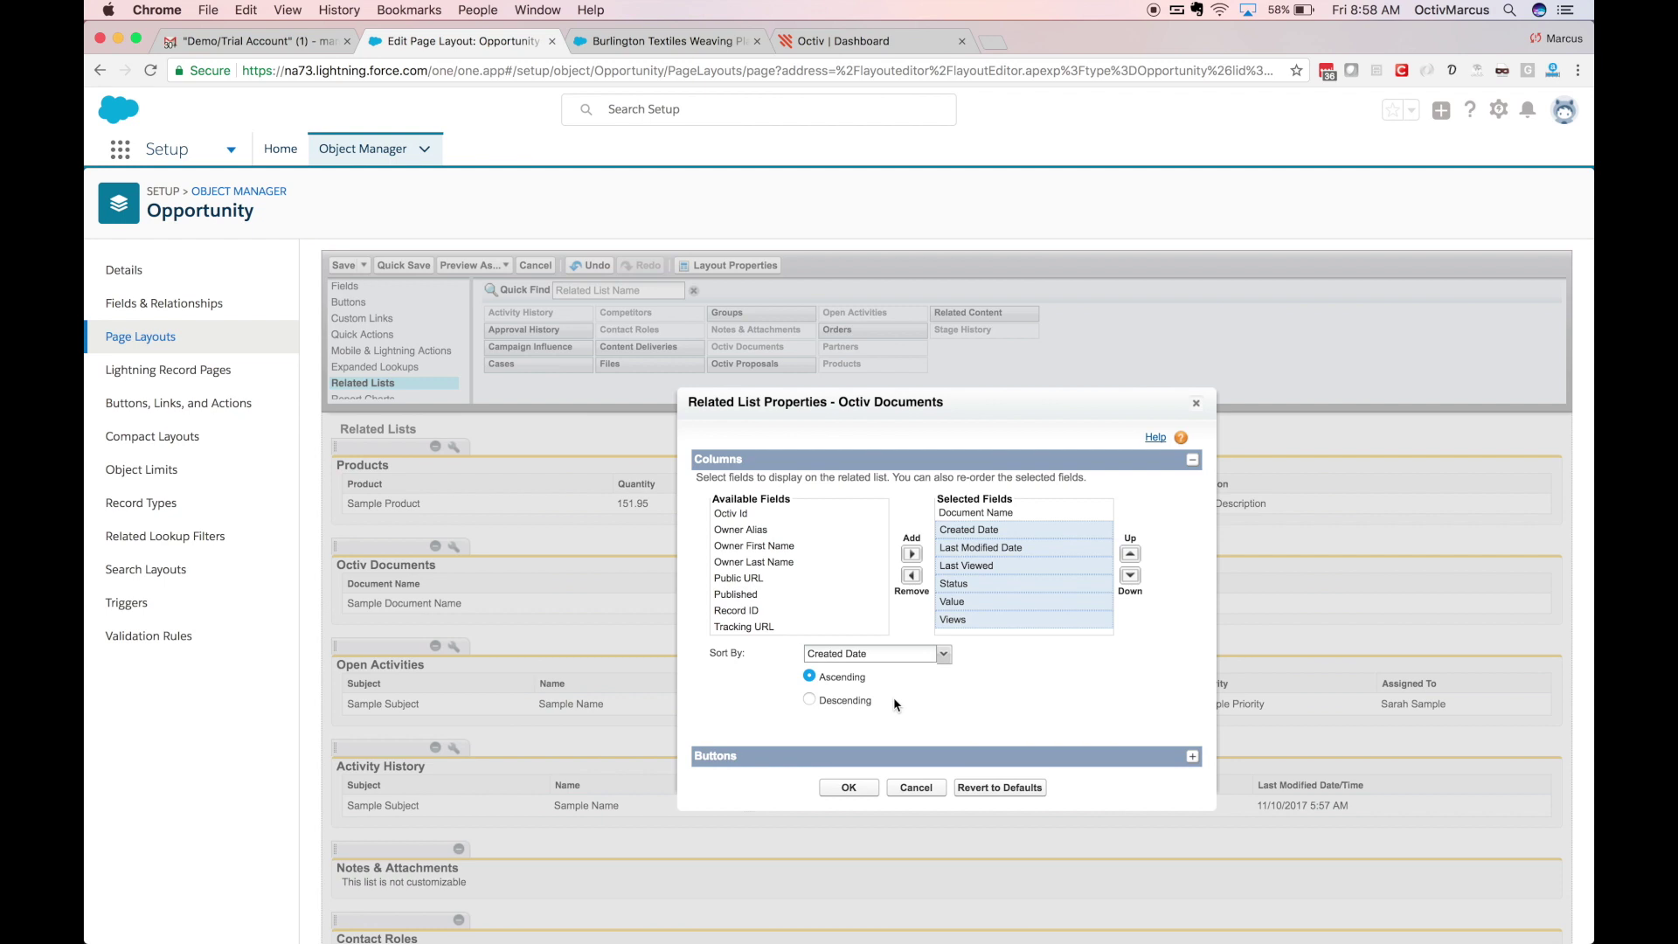
left_click(810, 703)
left_click(849, 788)
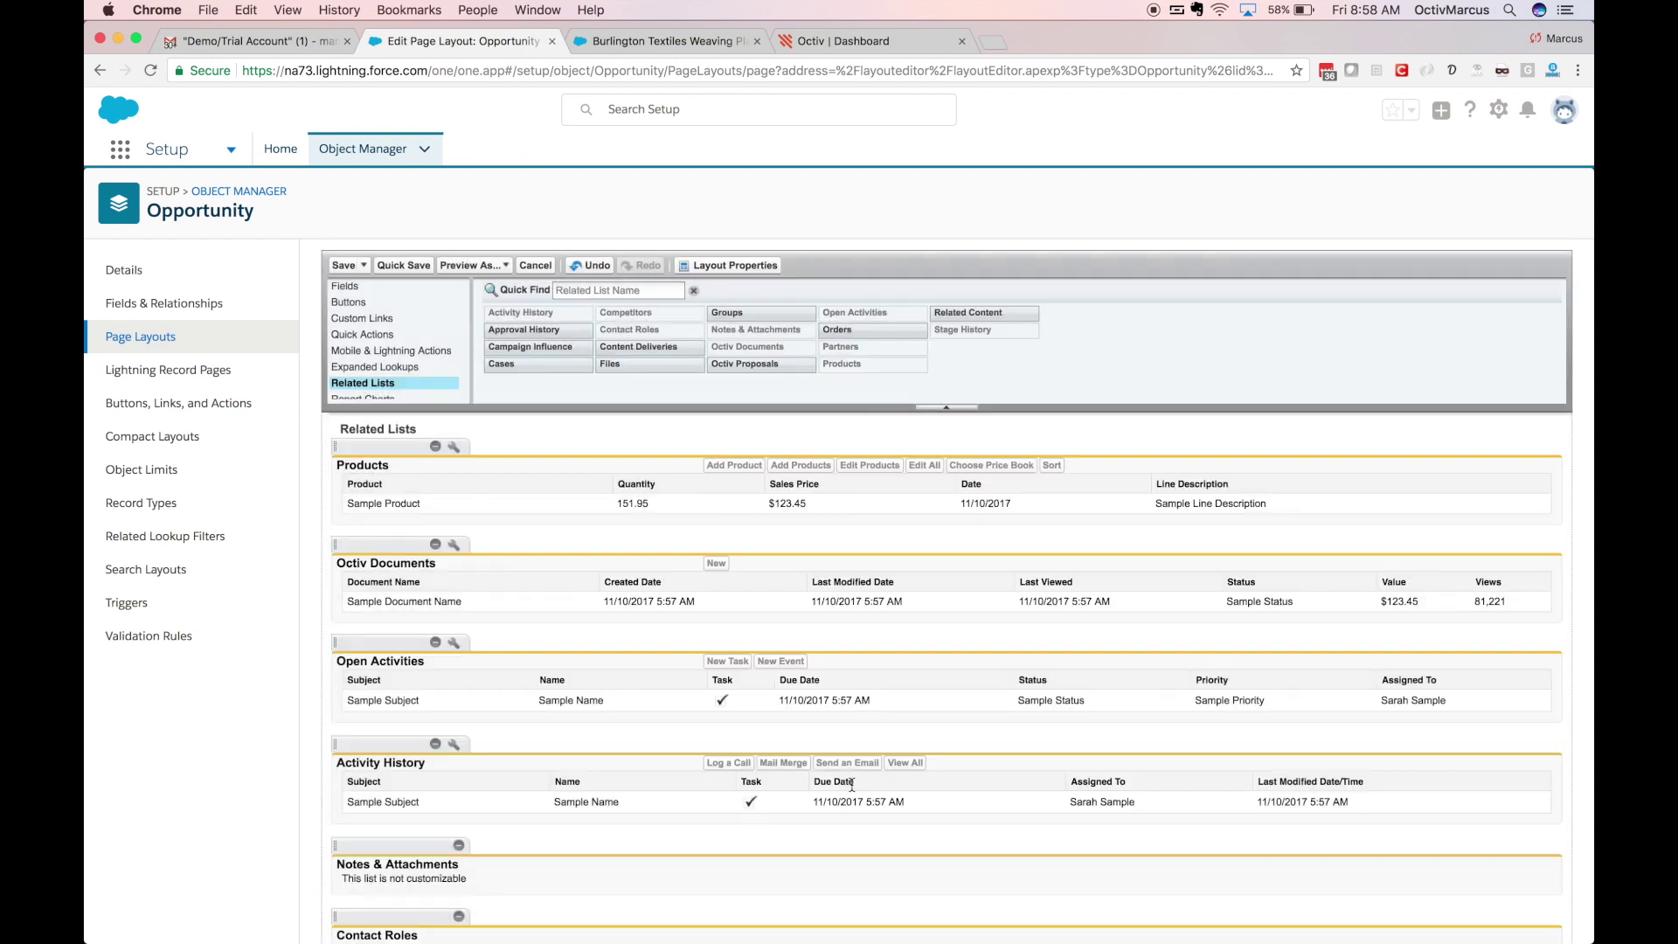
left_click(342, 267)
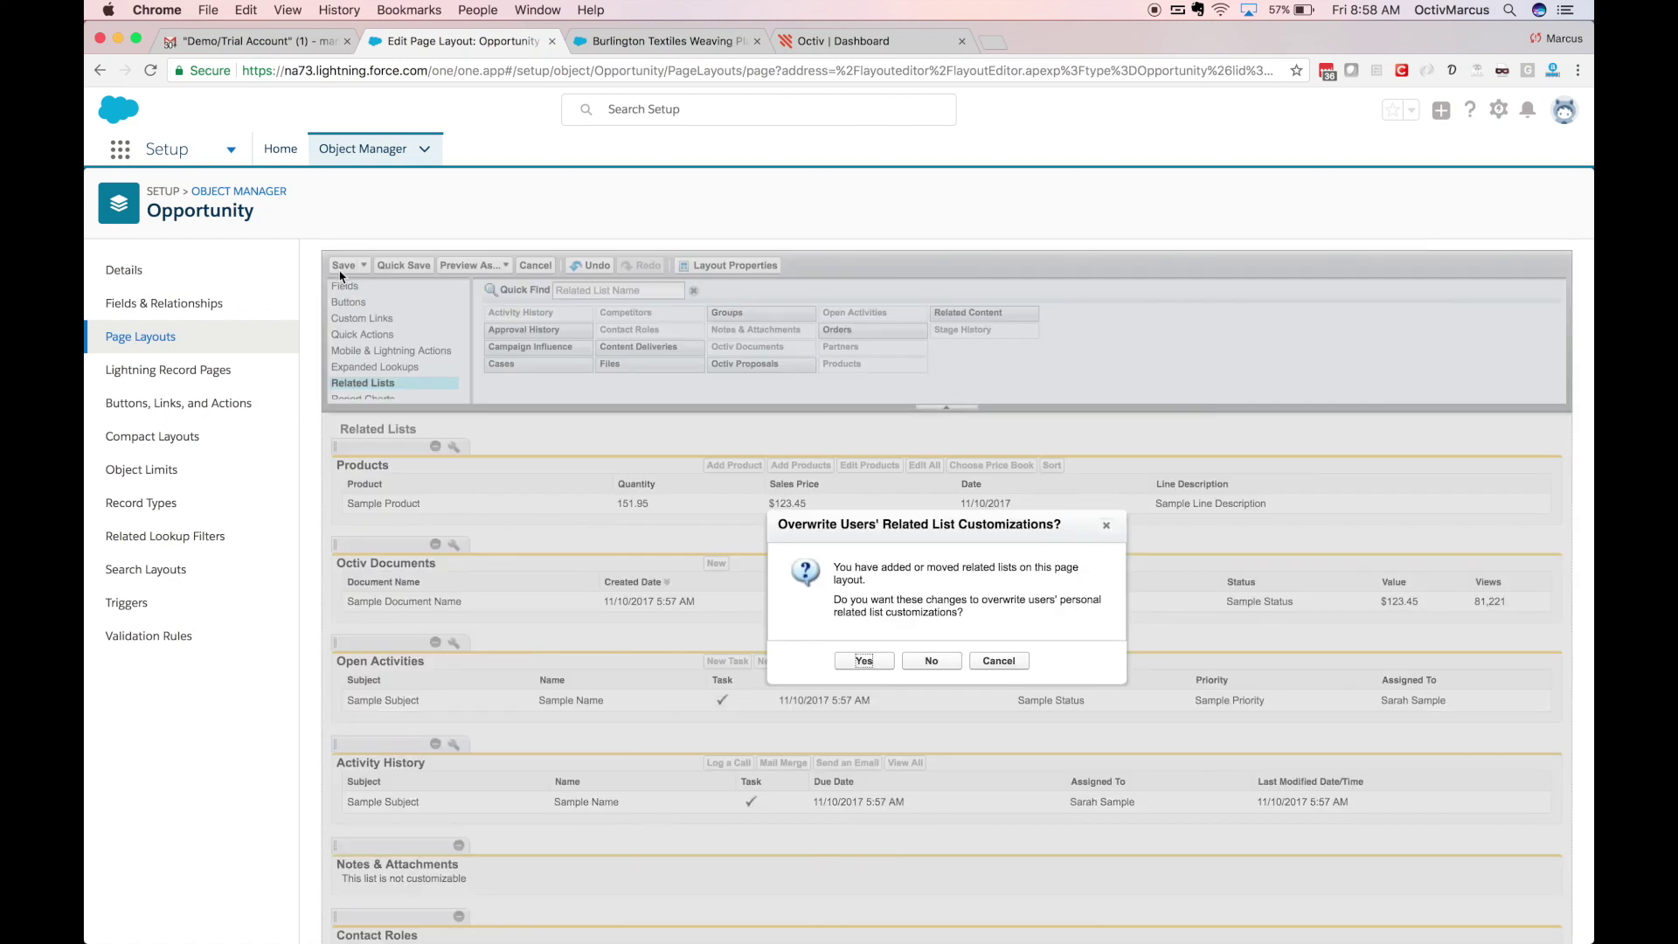
left_click(859, 658)
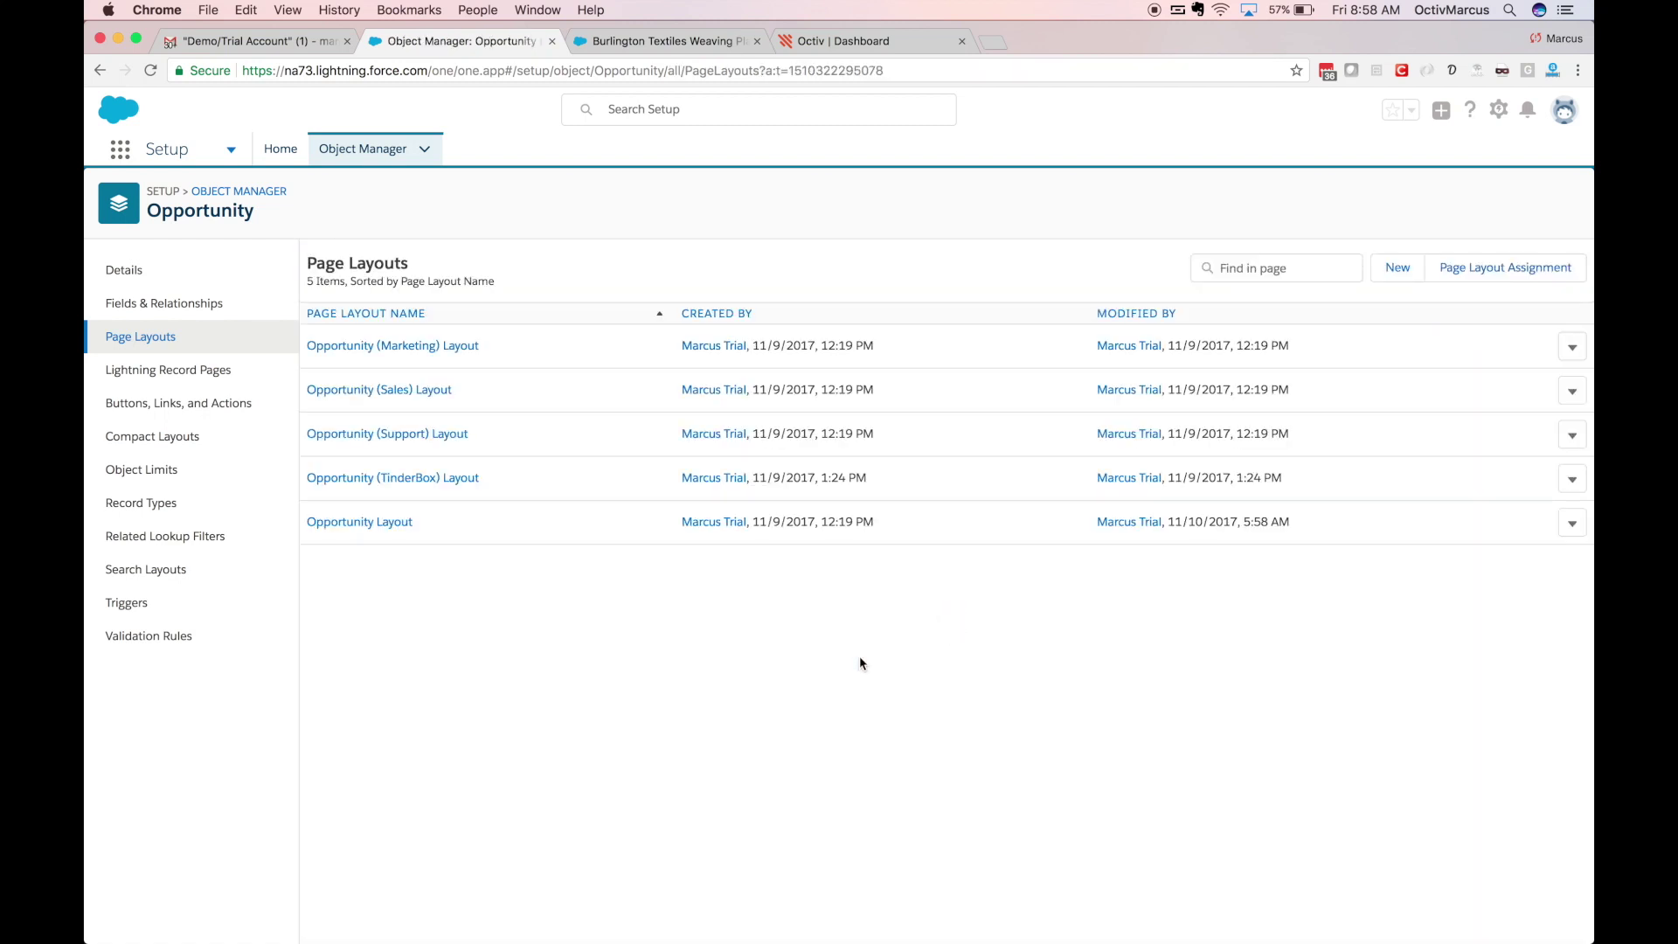
- Reload the Burlington Textiles Weaving Plant Generator opportunity tab with Cmd+R
left_click(654, 45)
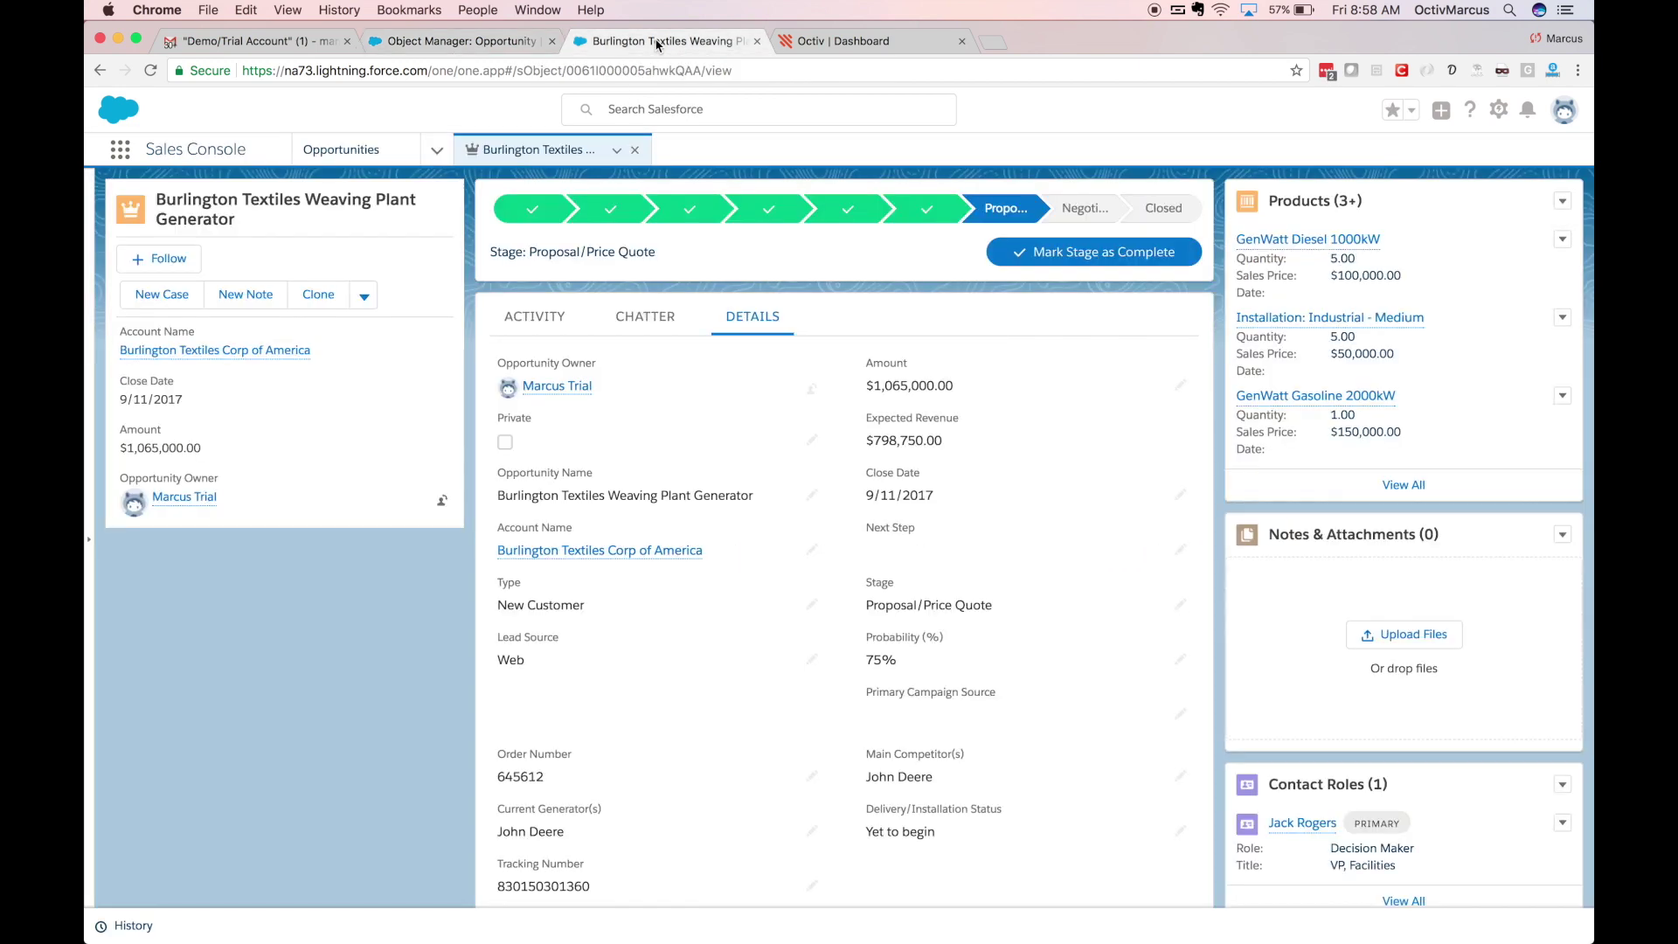
key("super+r")
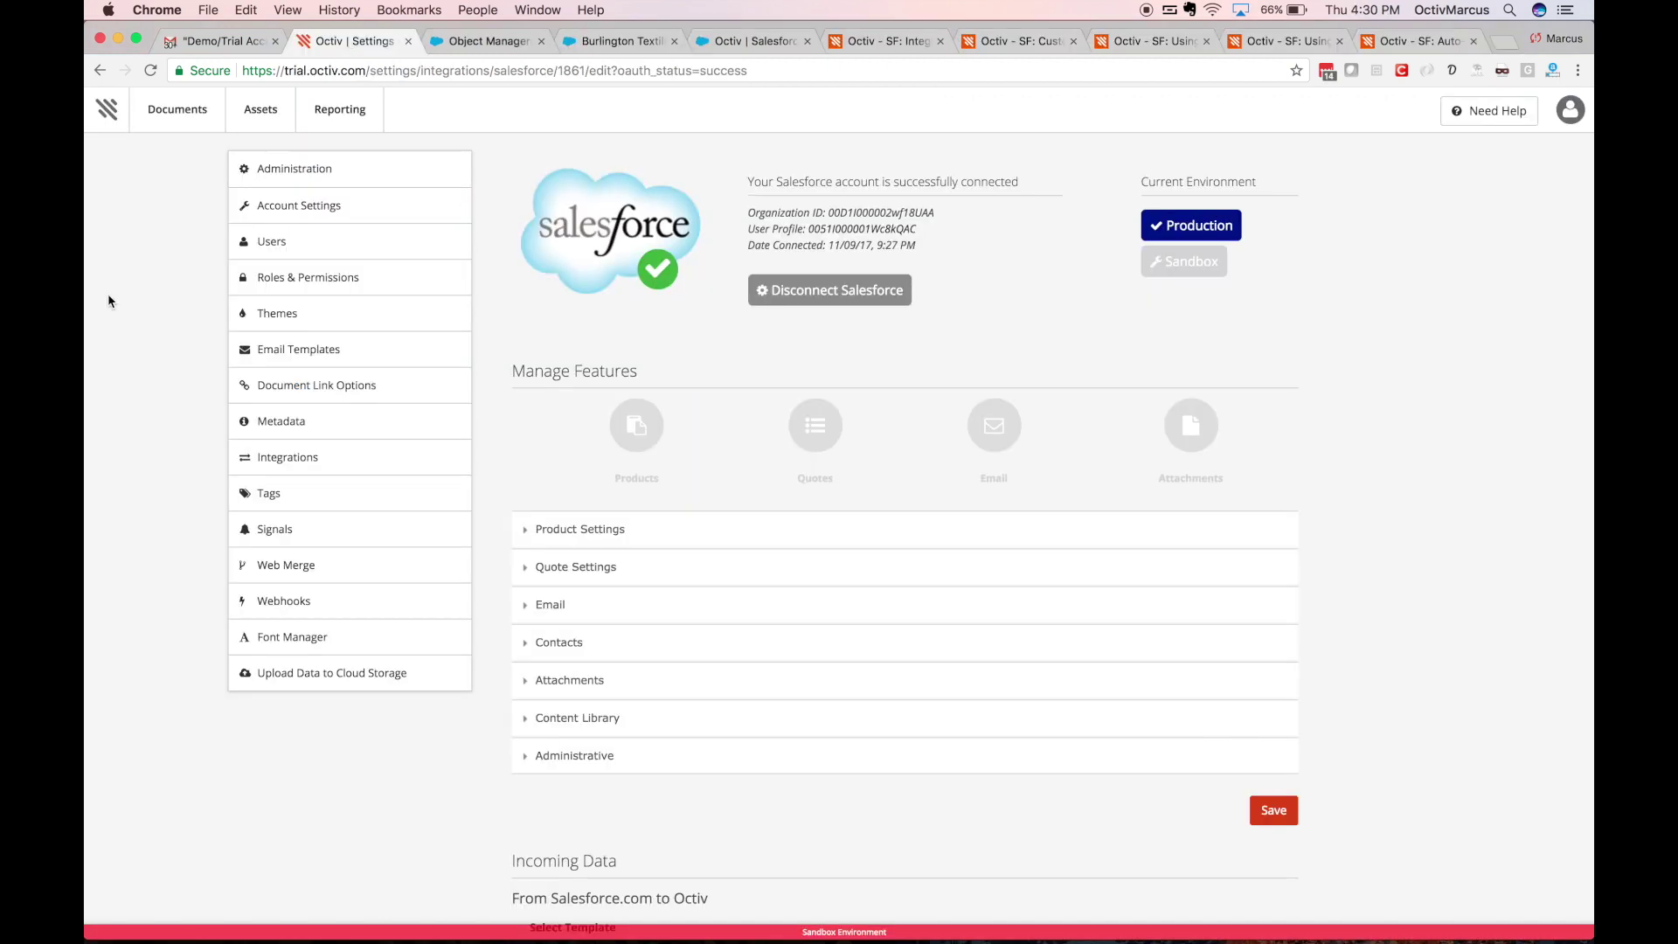
- Expand Incoming Data's Opportunity row to show CloseDate, Name, Amount, Account fields, Type and OpportunityLineItems
scroll(108, 300, "down", 1)
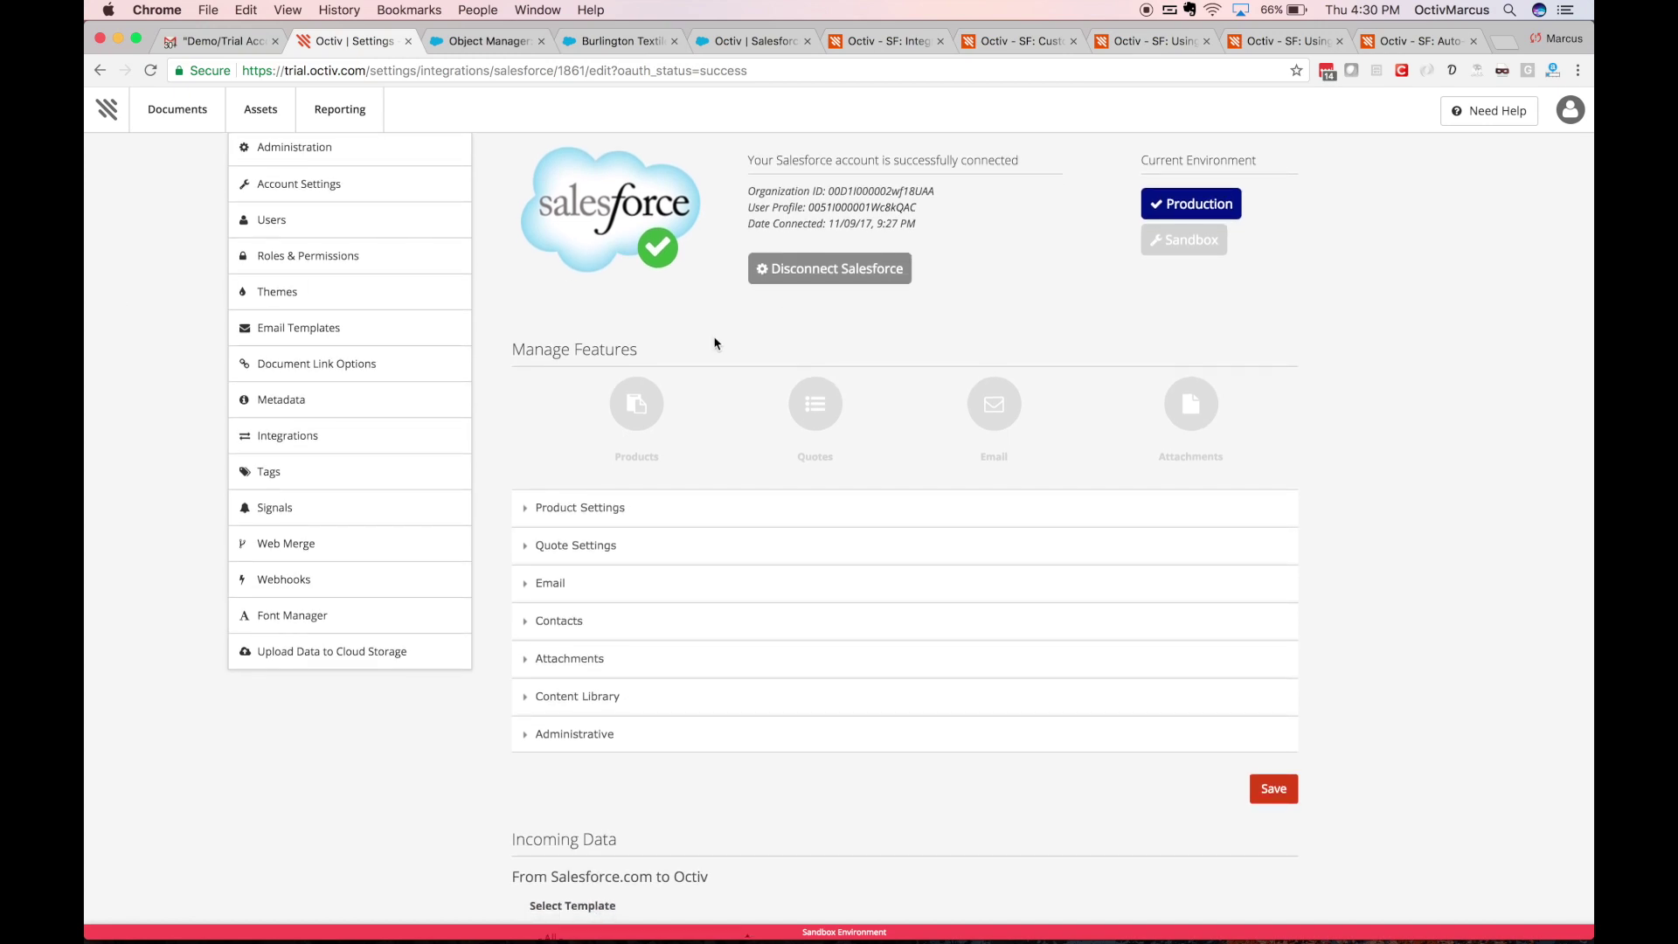
scroll(715, 342, "down", 5)
scroll(541, 354, "down", 10)
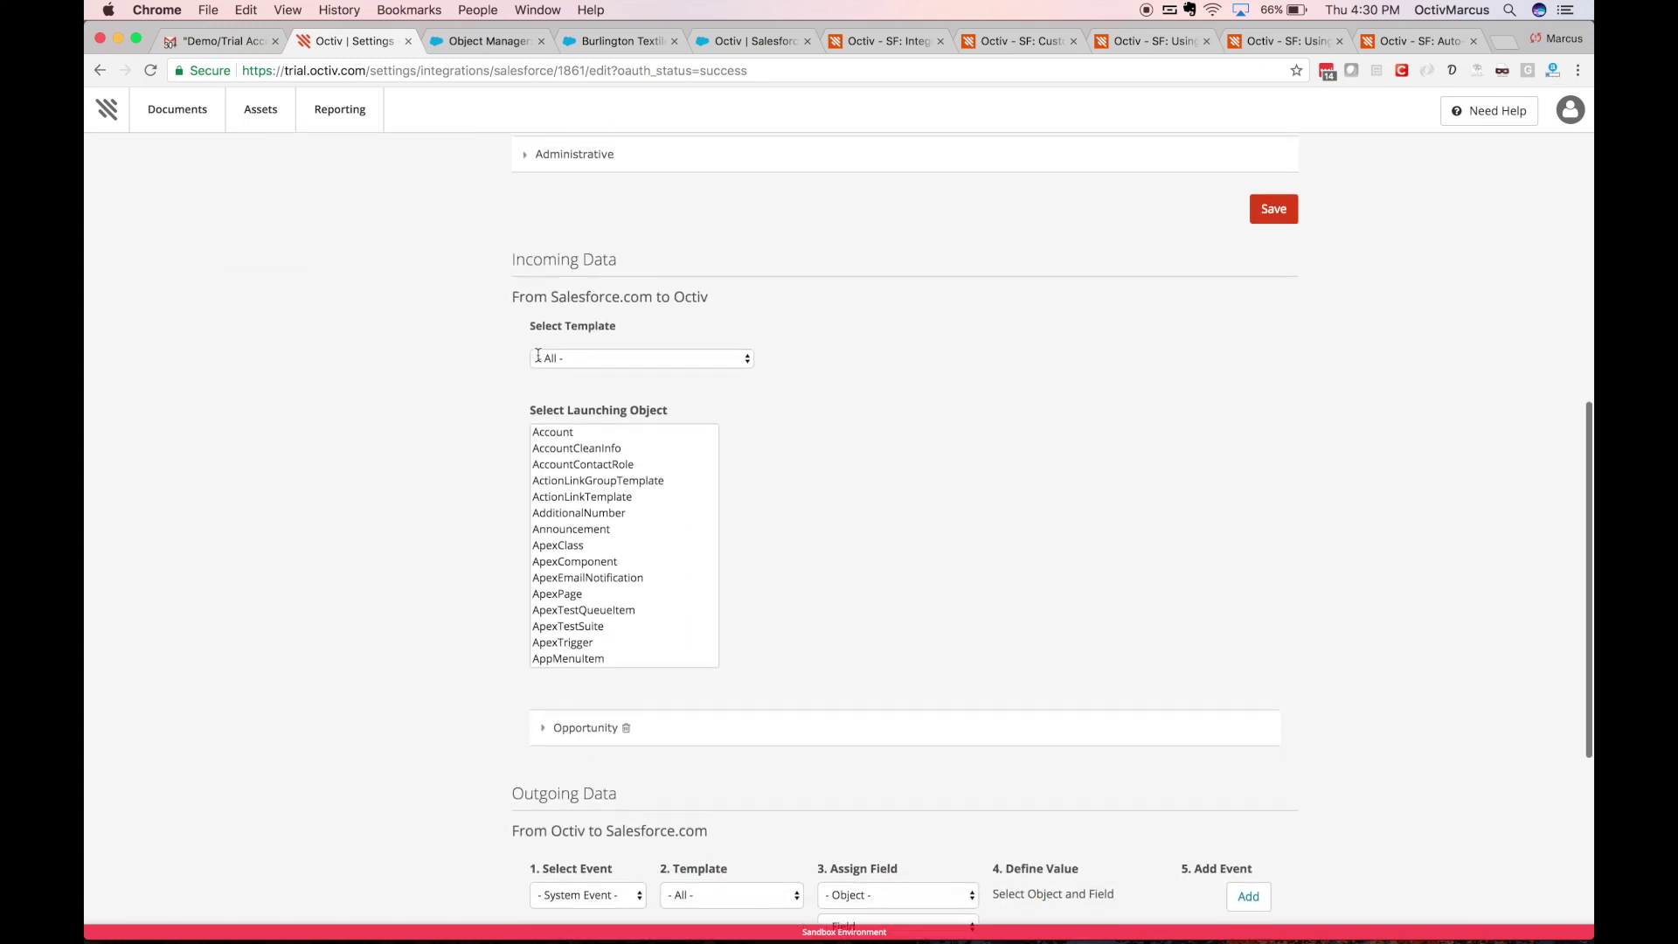
scroll(435, 428, "down", 3)
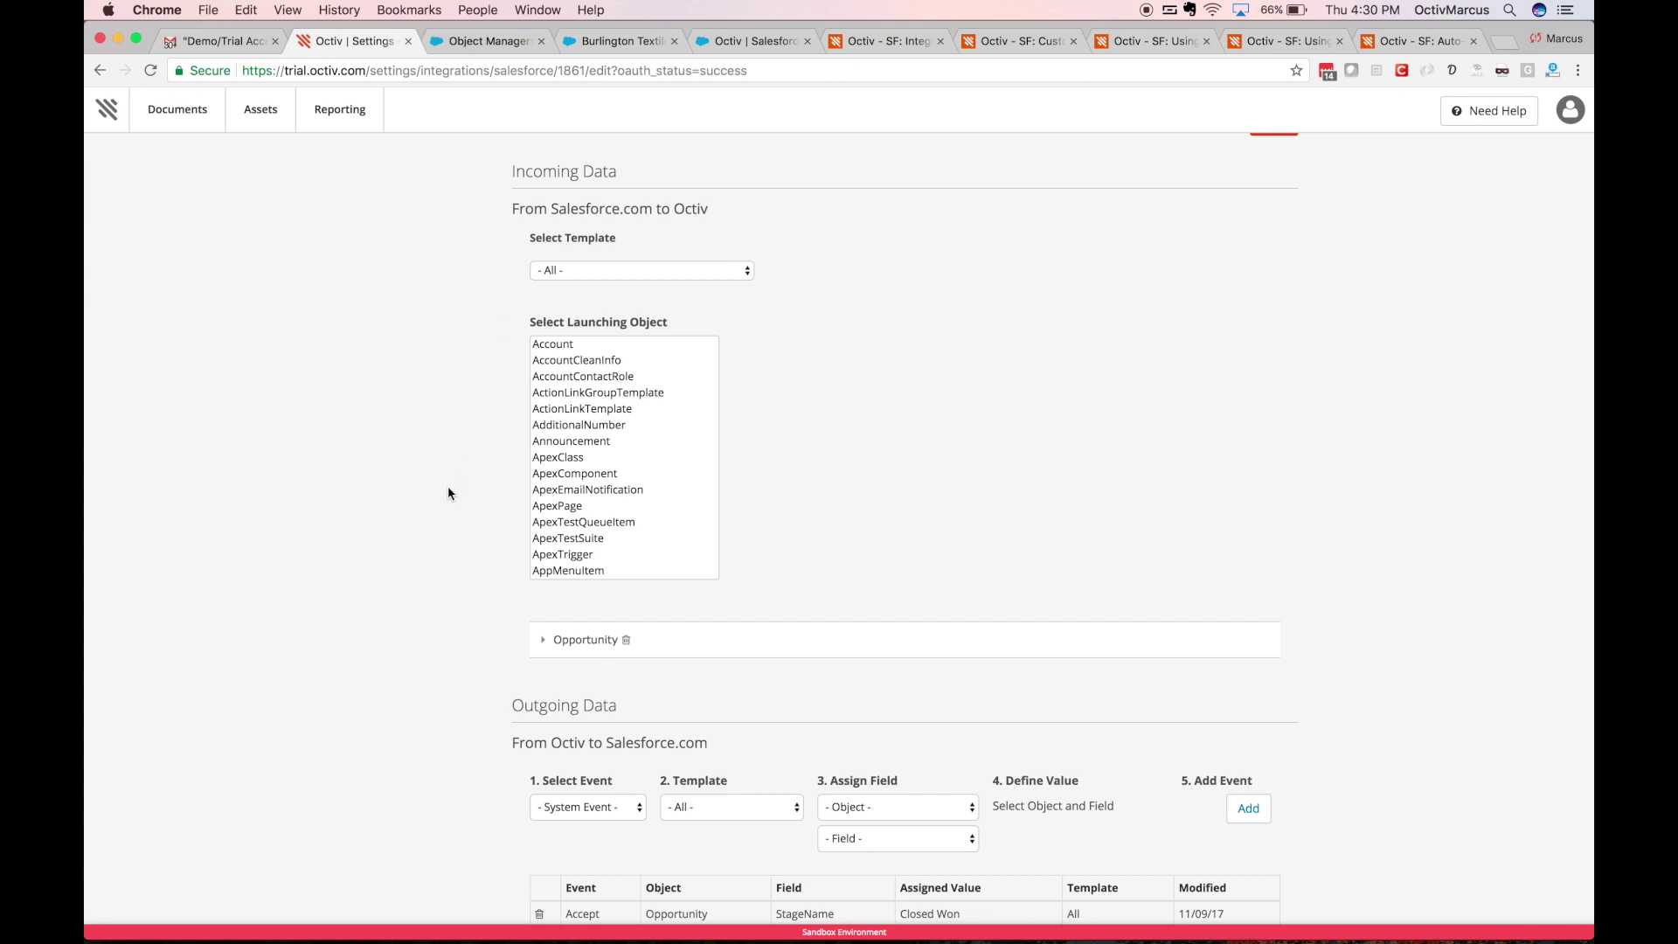
left_click(553, 644)
scroll(490, 651, "down", 3)
scroll(489, 651, "down", 5)
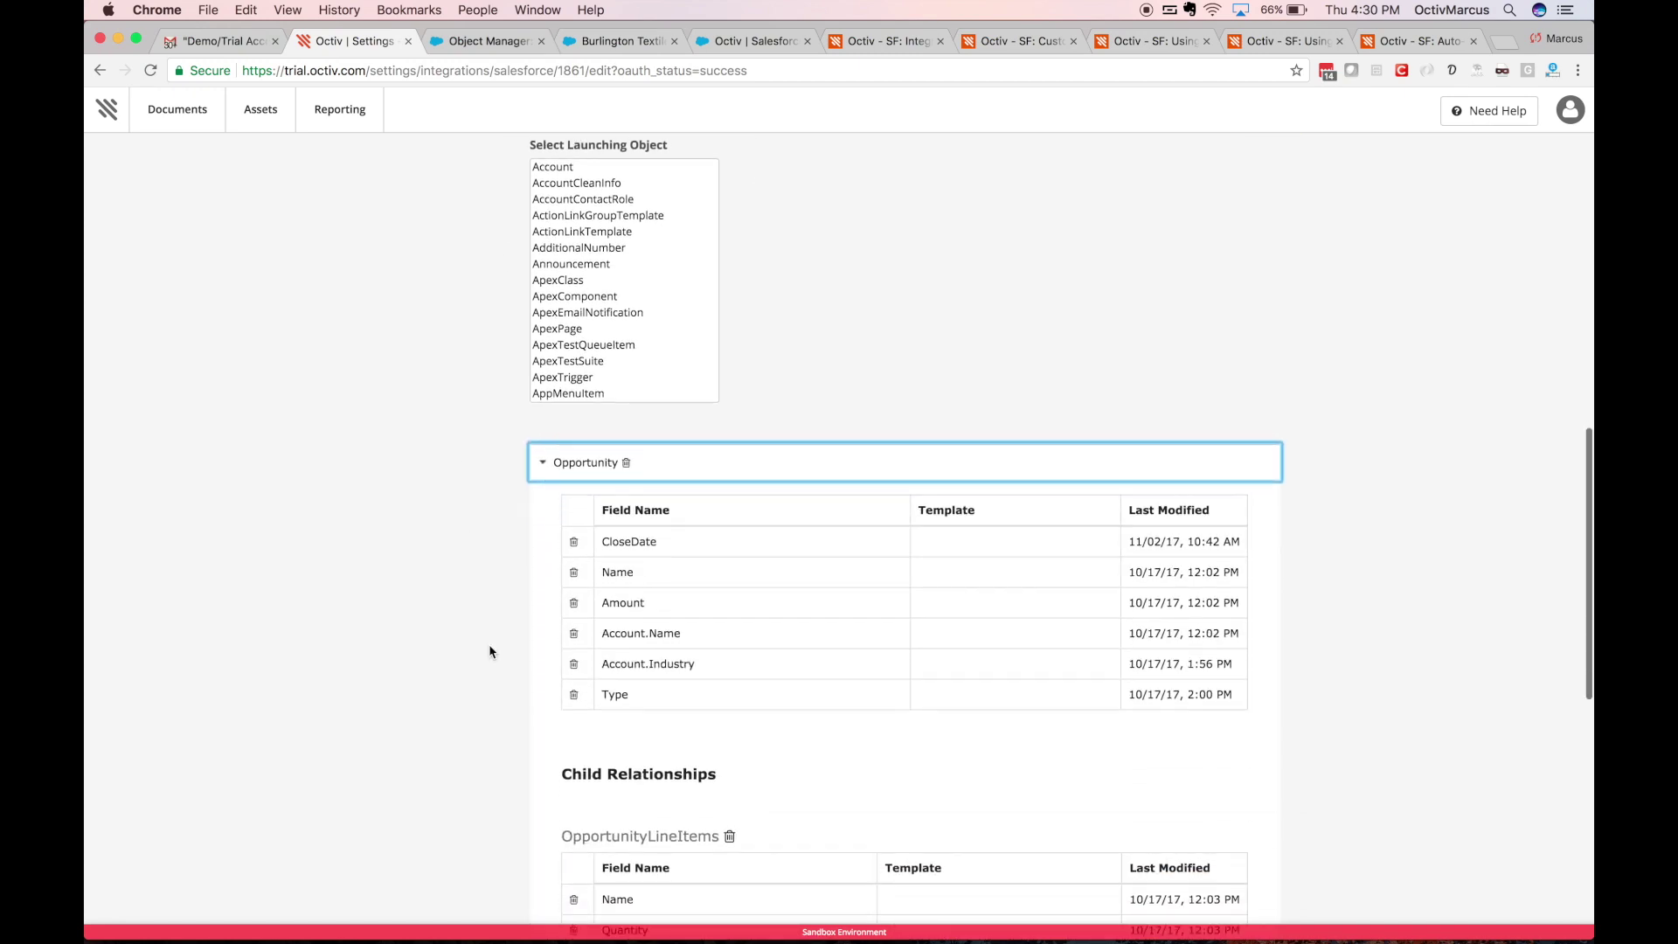
scroll(490, 650, "down", 3)
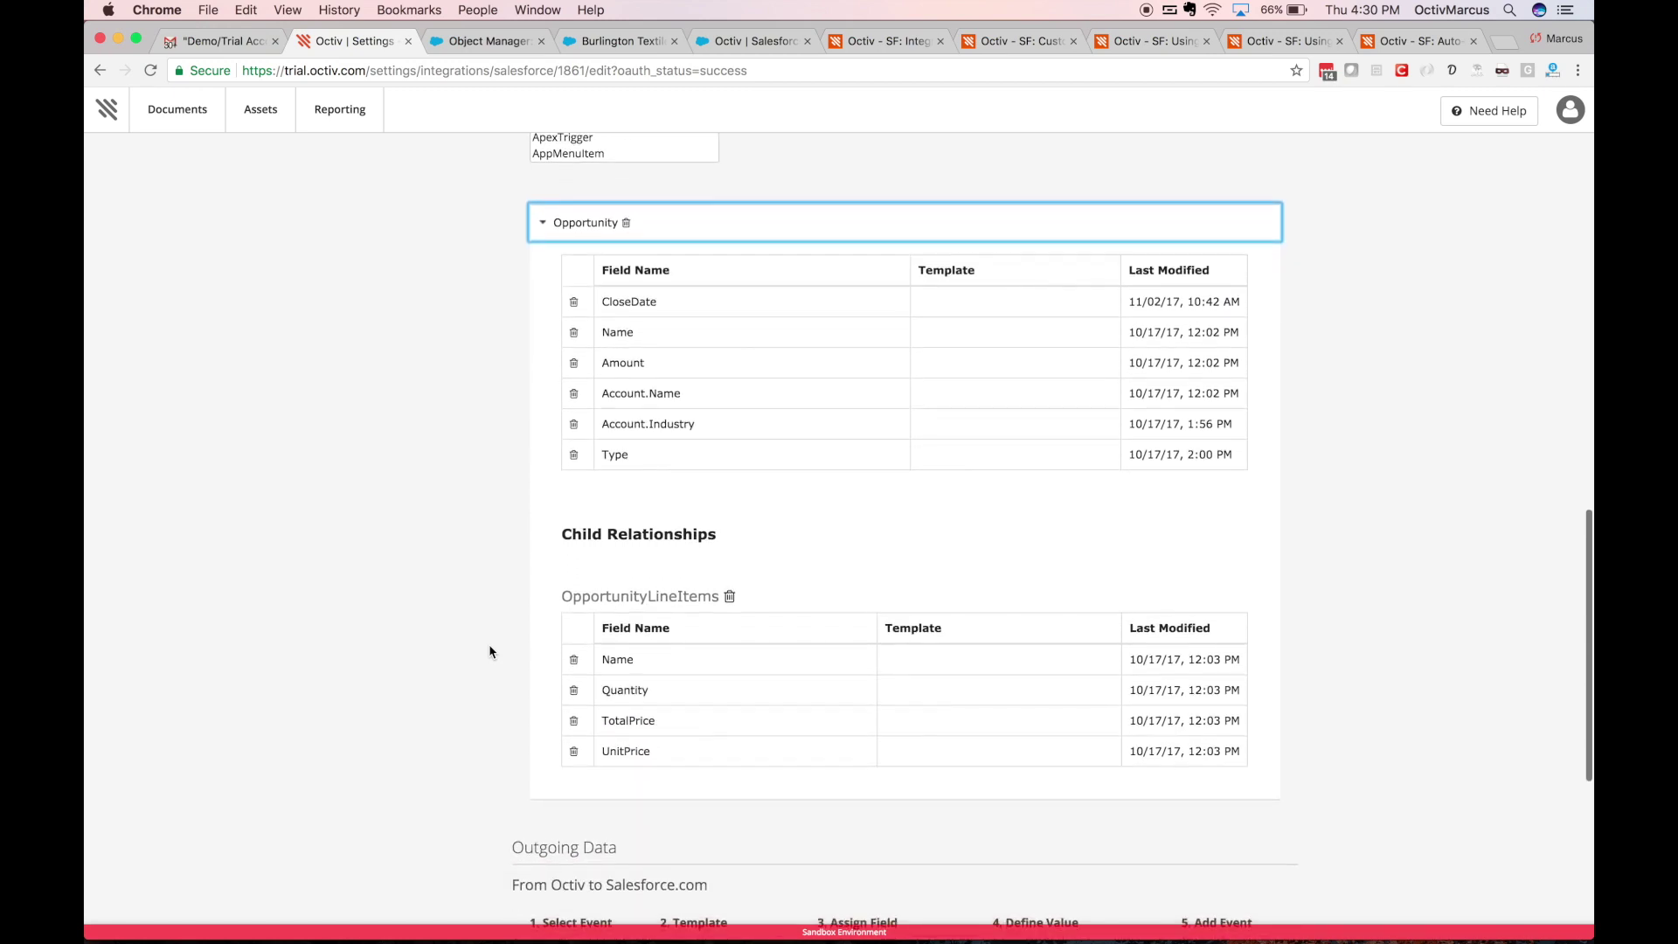
scroll(489, 651, "up", 8)
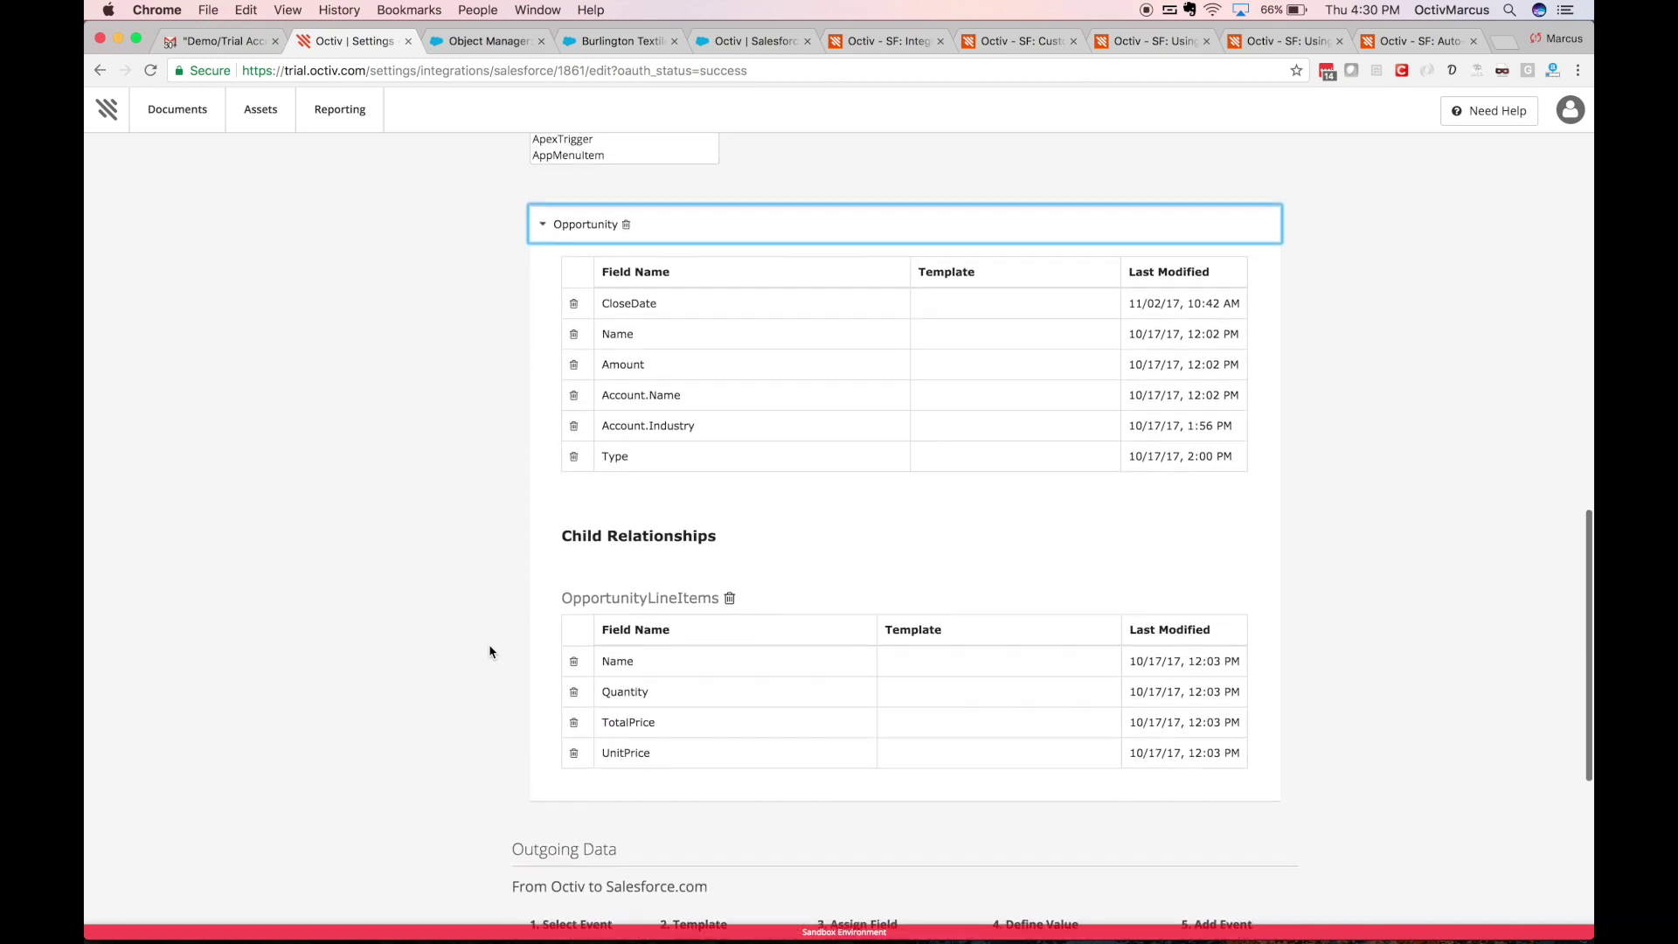
scroll(490, 651, "up", 1)
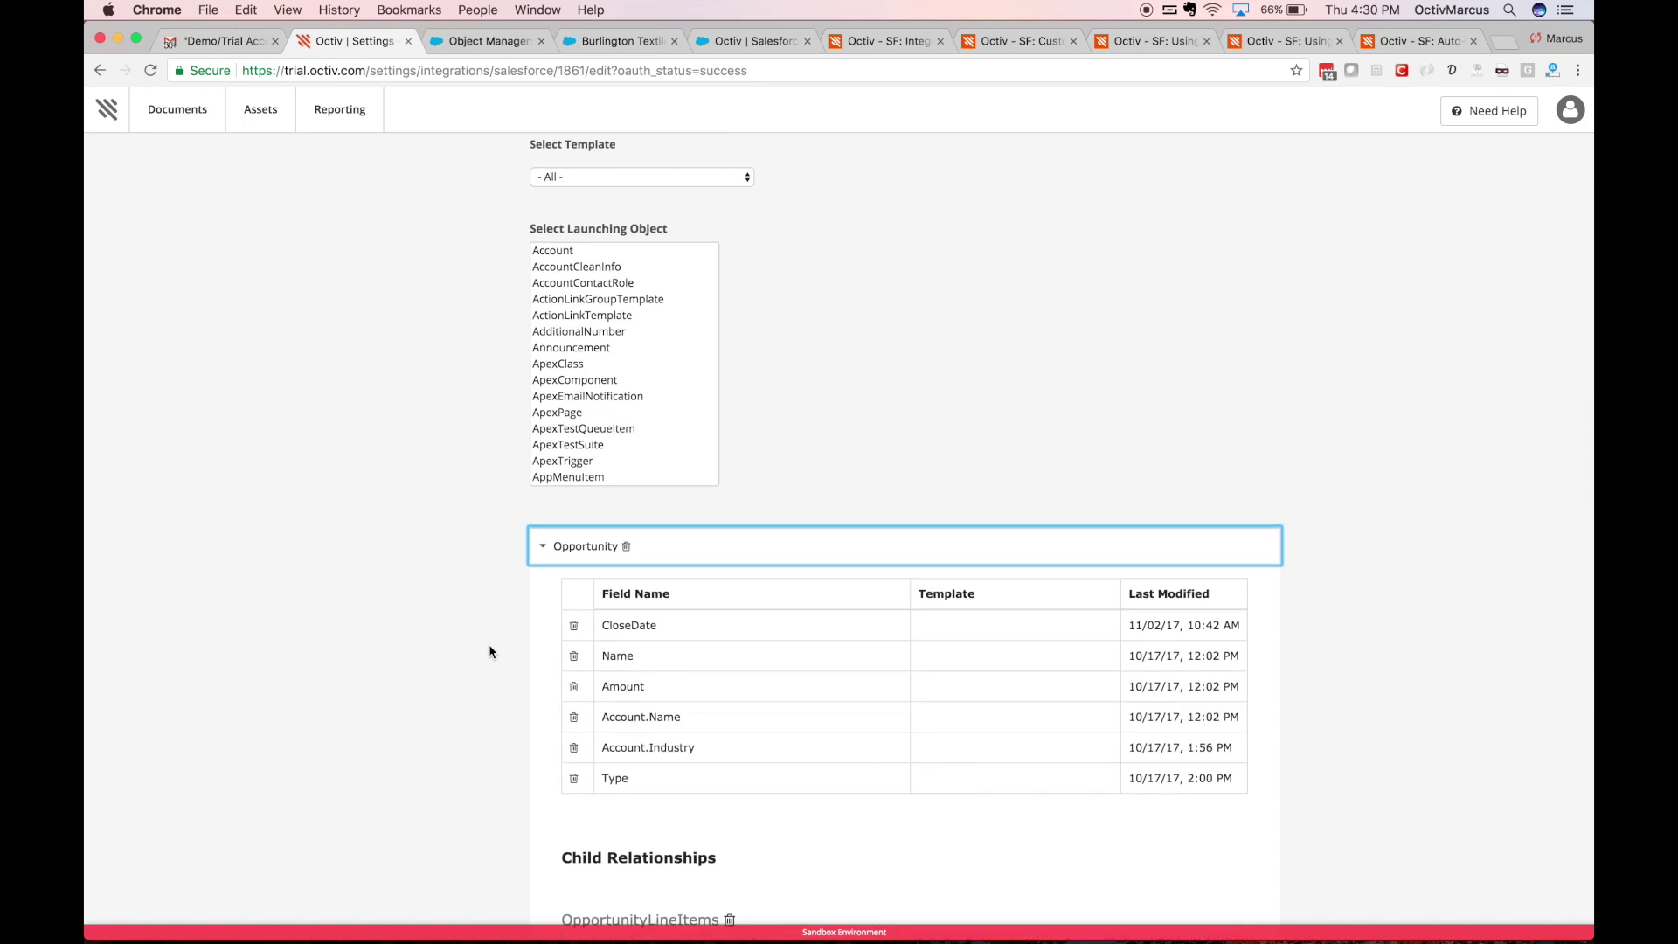
scroll(489, 651, "down", 4)
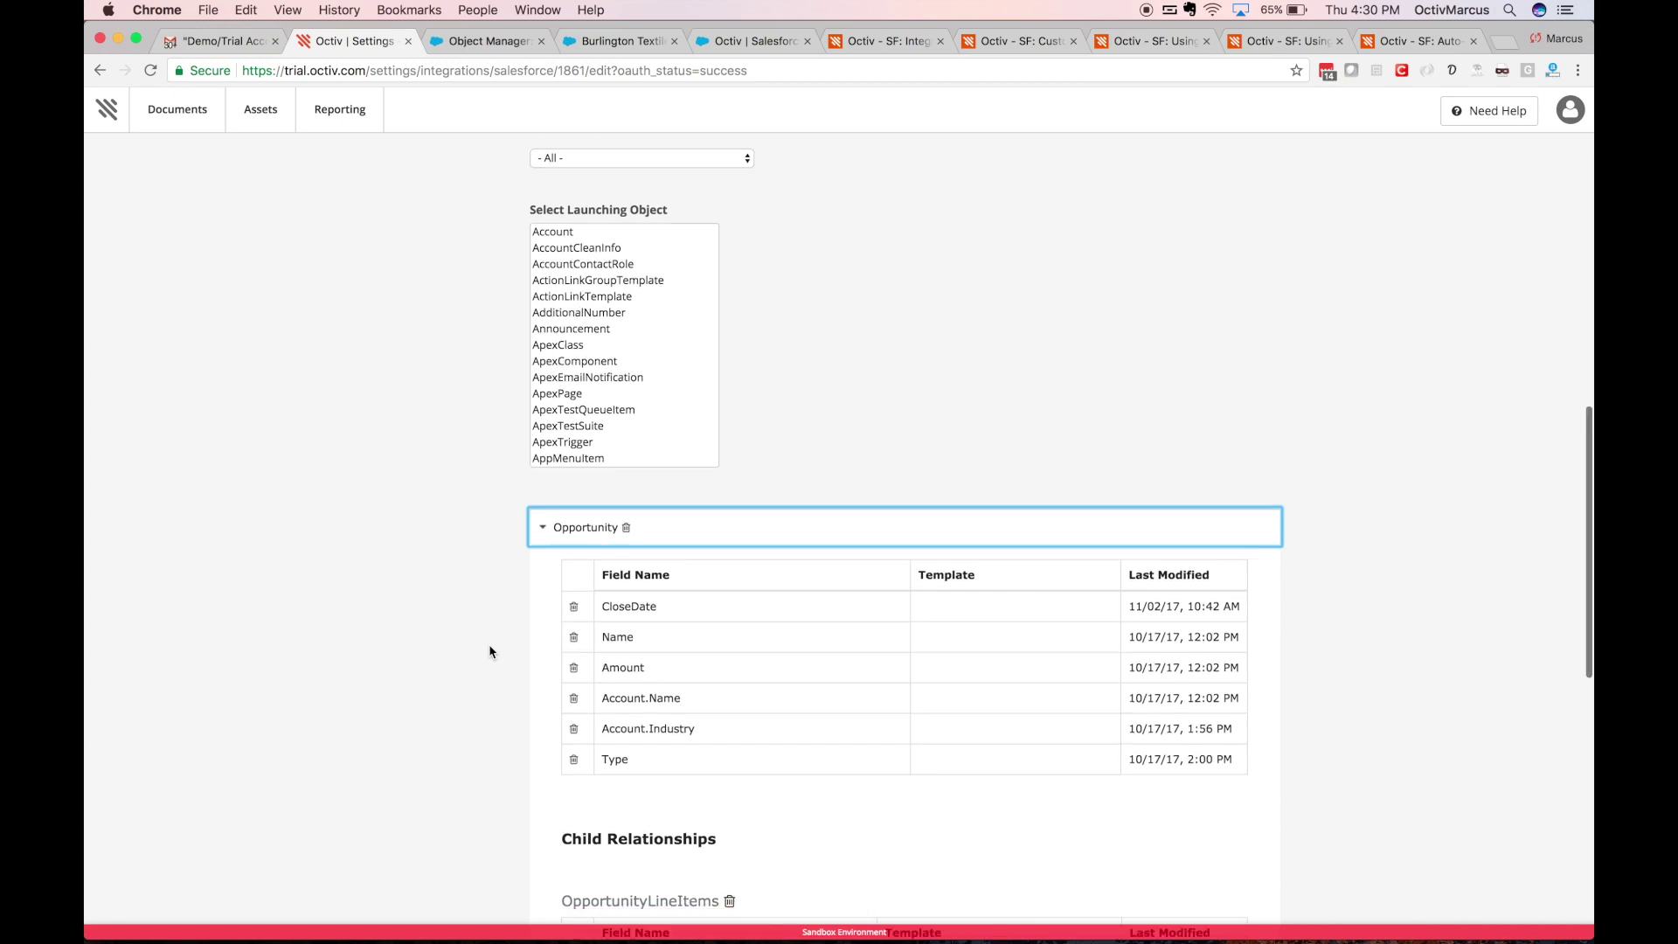
scroll(490, 651, "up", 6)
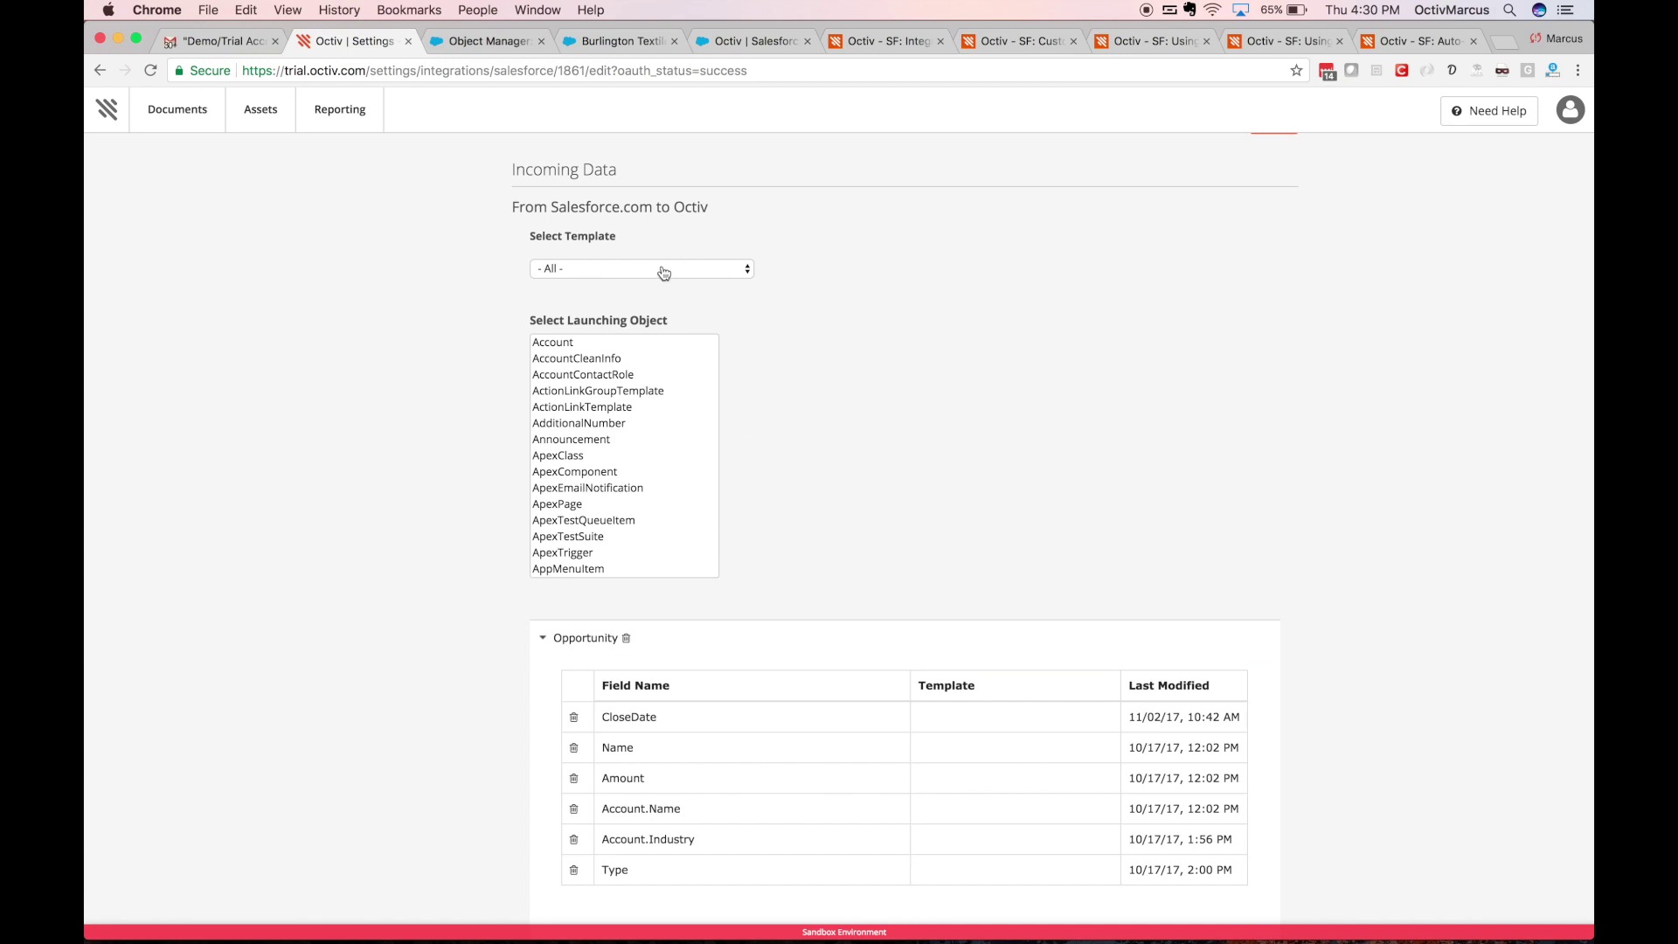
- Select Opportunity as the launching Salesforce object
scroll(576, 467, "down", 2)
scroll(577, 467, "down", 10)
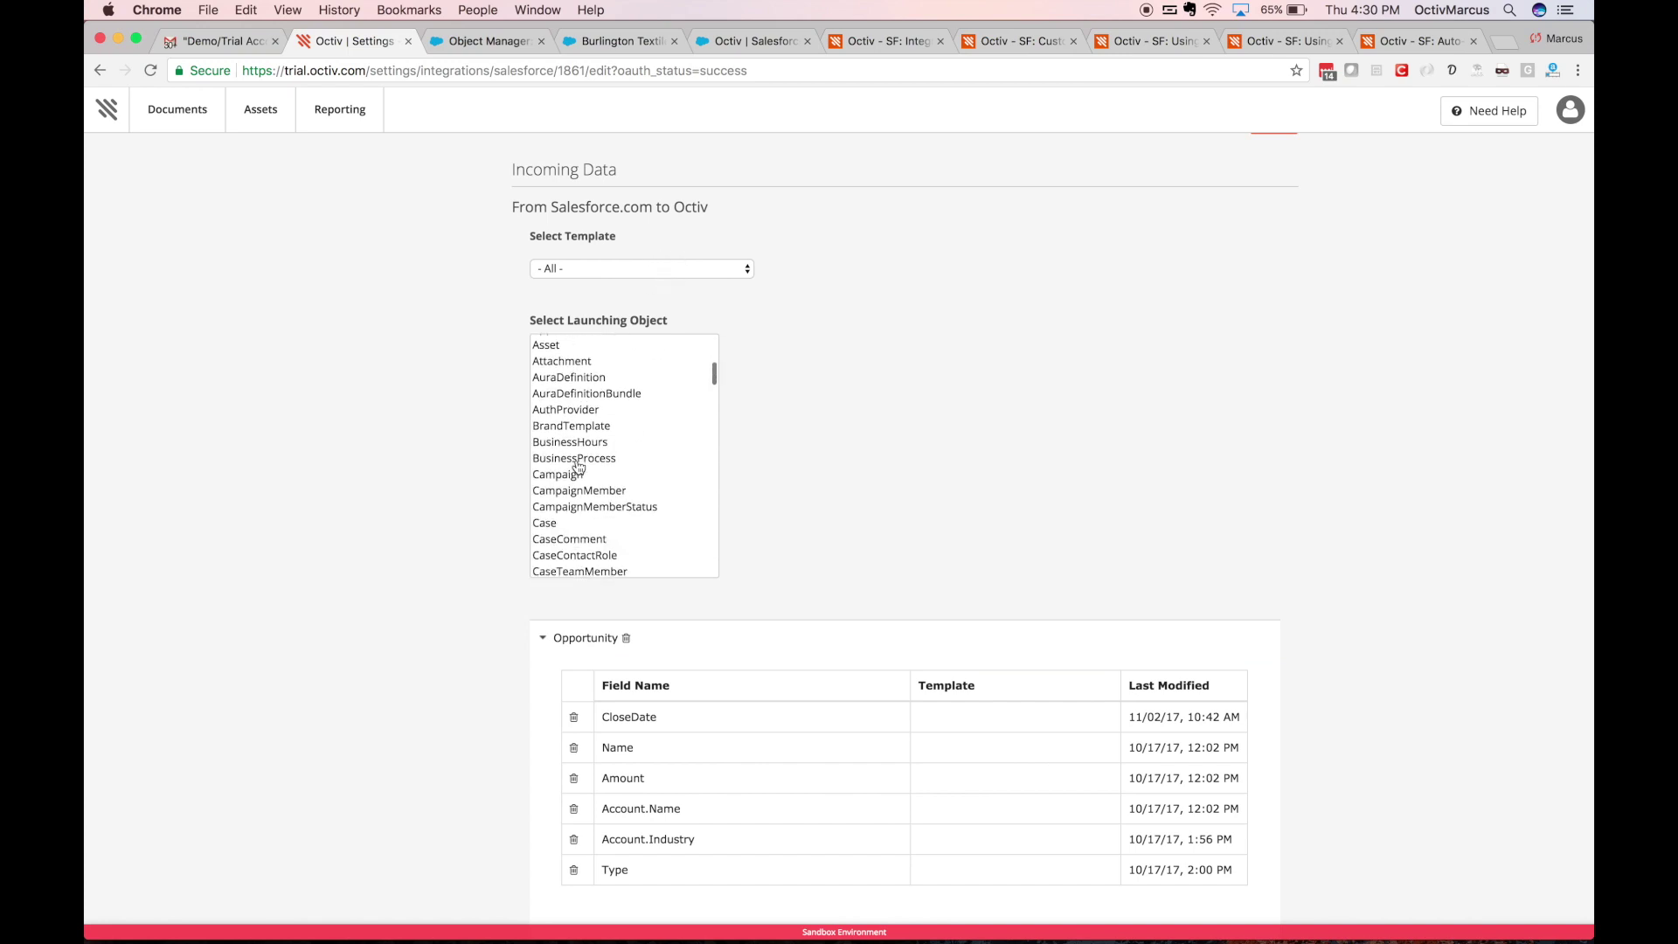
scroll(578, 466, "down", 15)
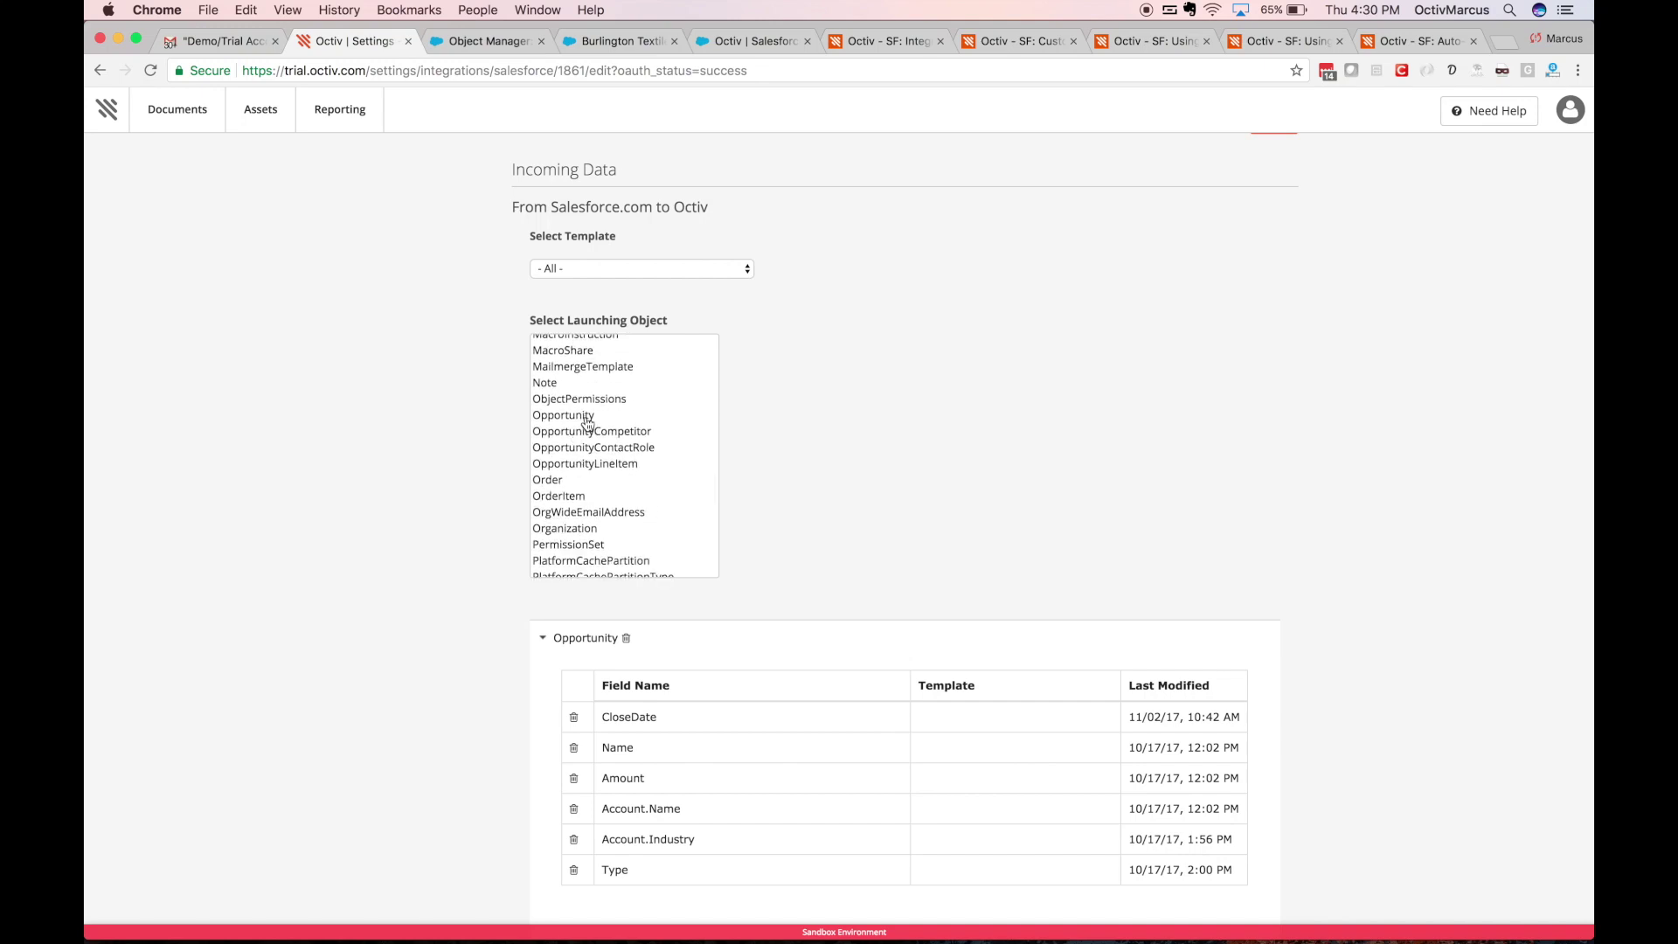
left_click(580, 418)
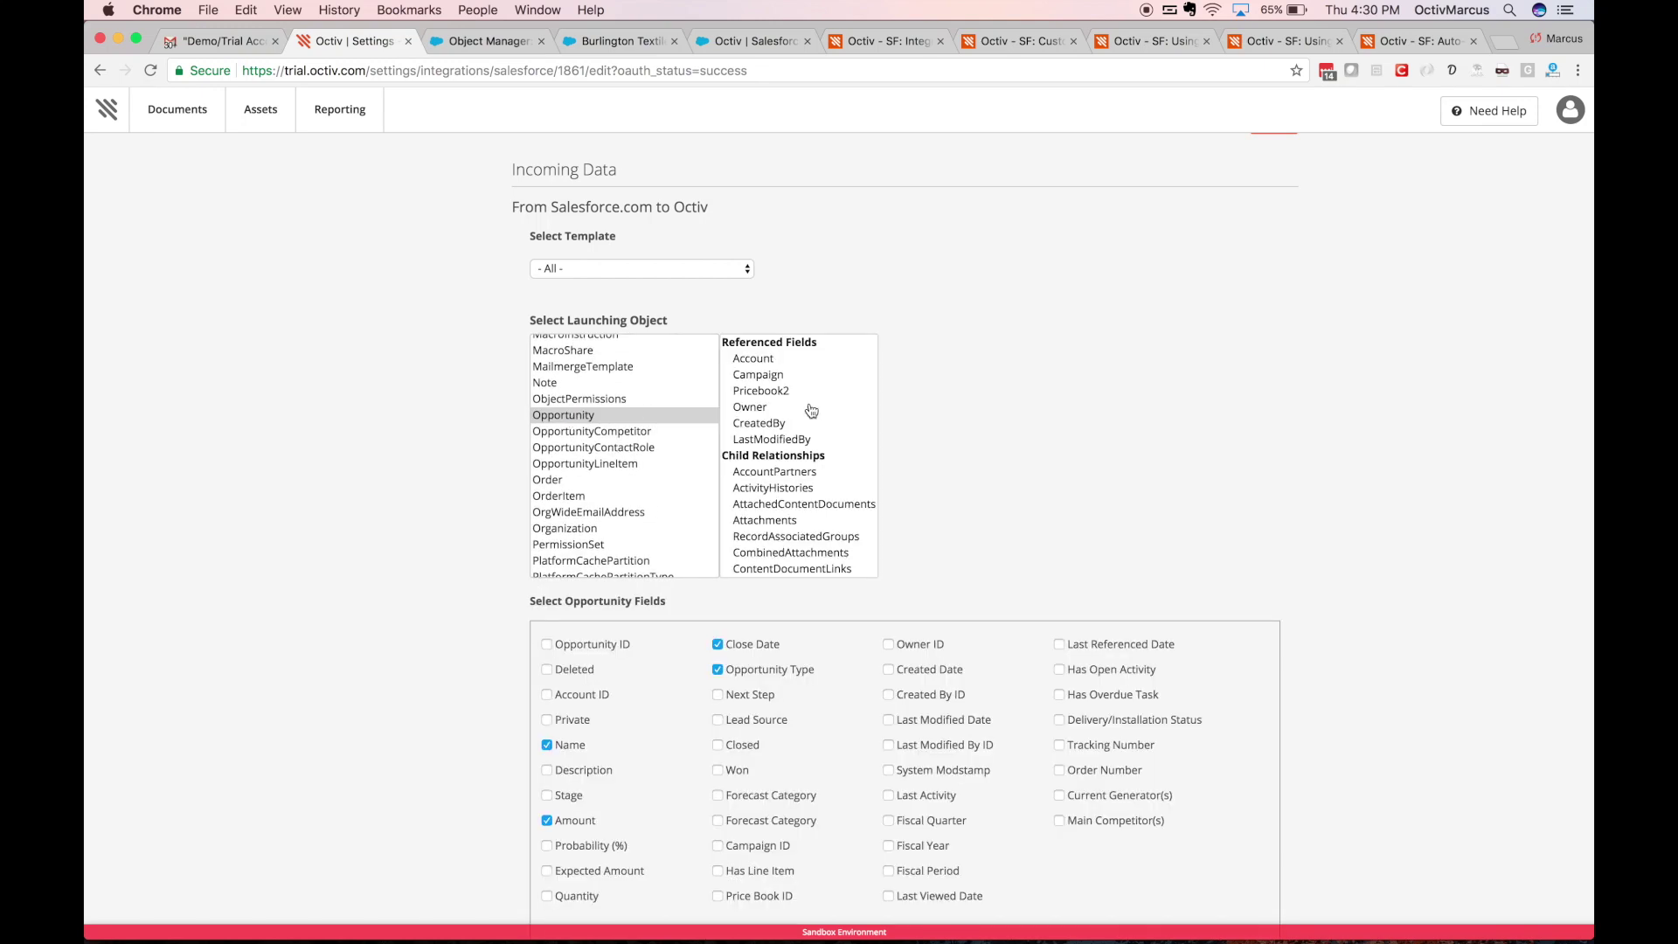
- Show the referenced Account fields, confirming Account Name is still mapped
scroll(741, 633, "down", 3)
scroll(741, 633, "down", 1)
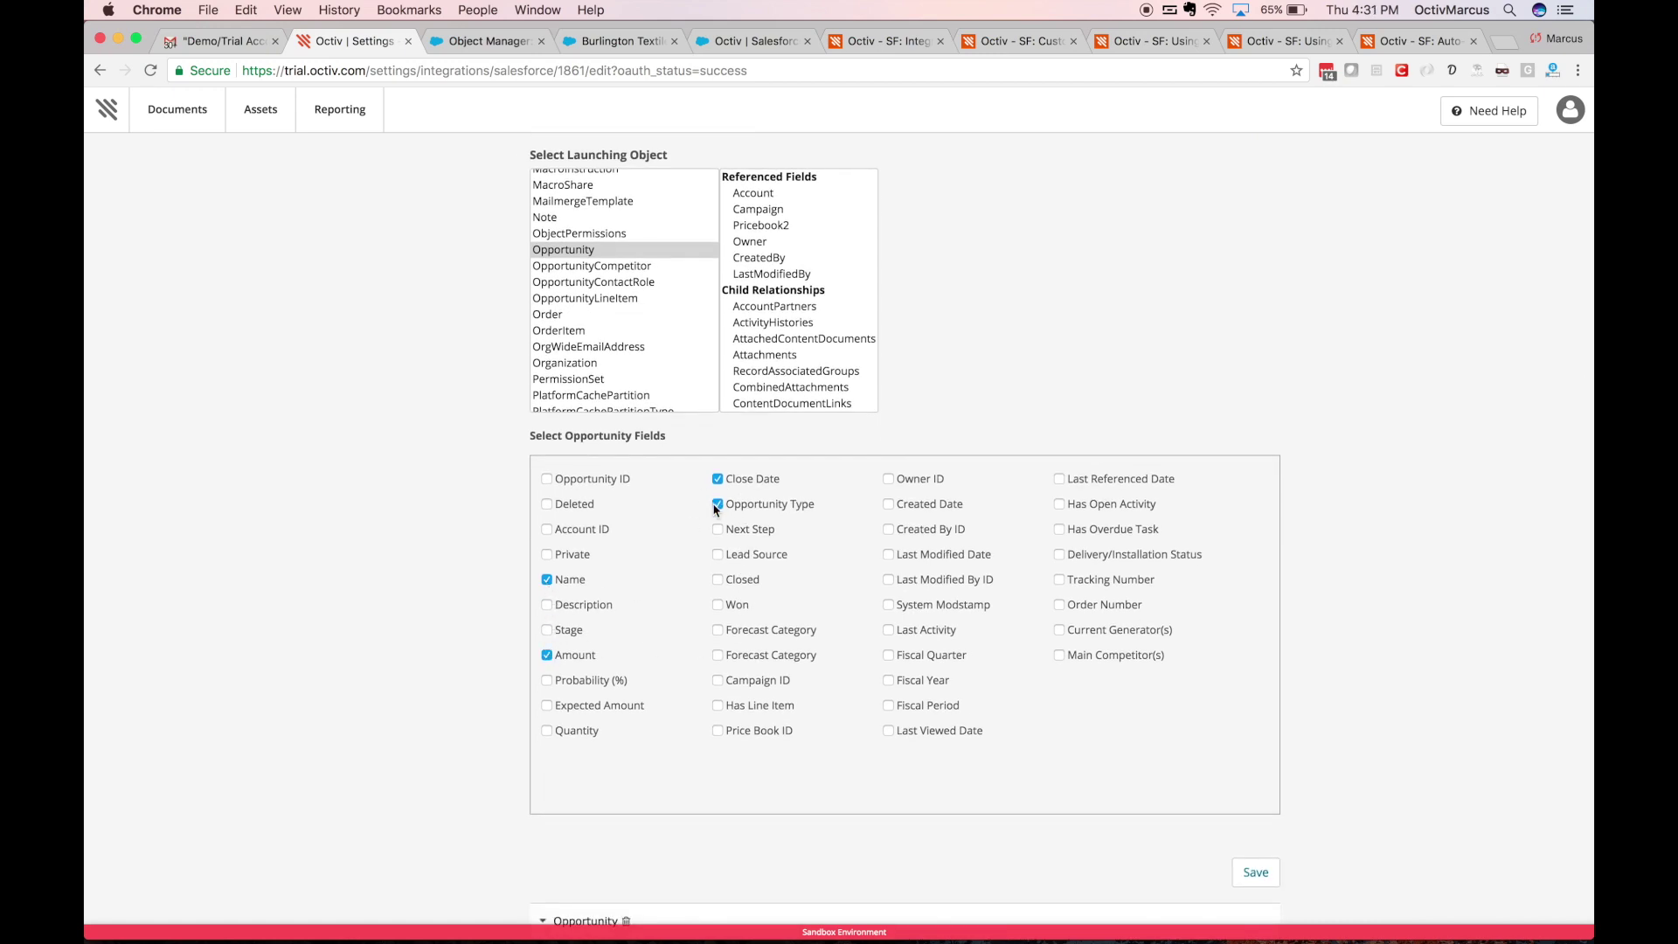
scroll(715, 509, "down", 1)
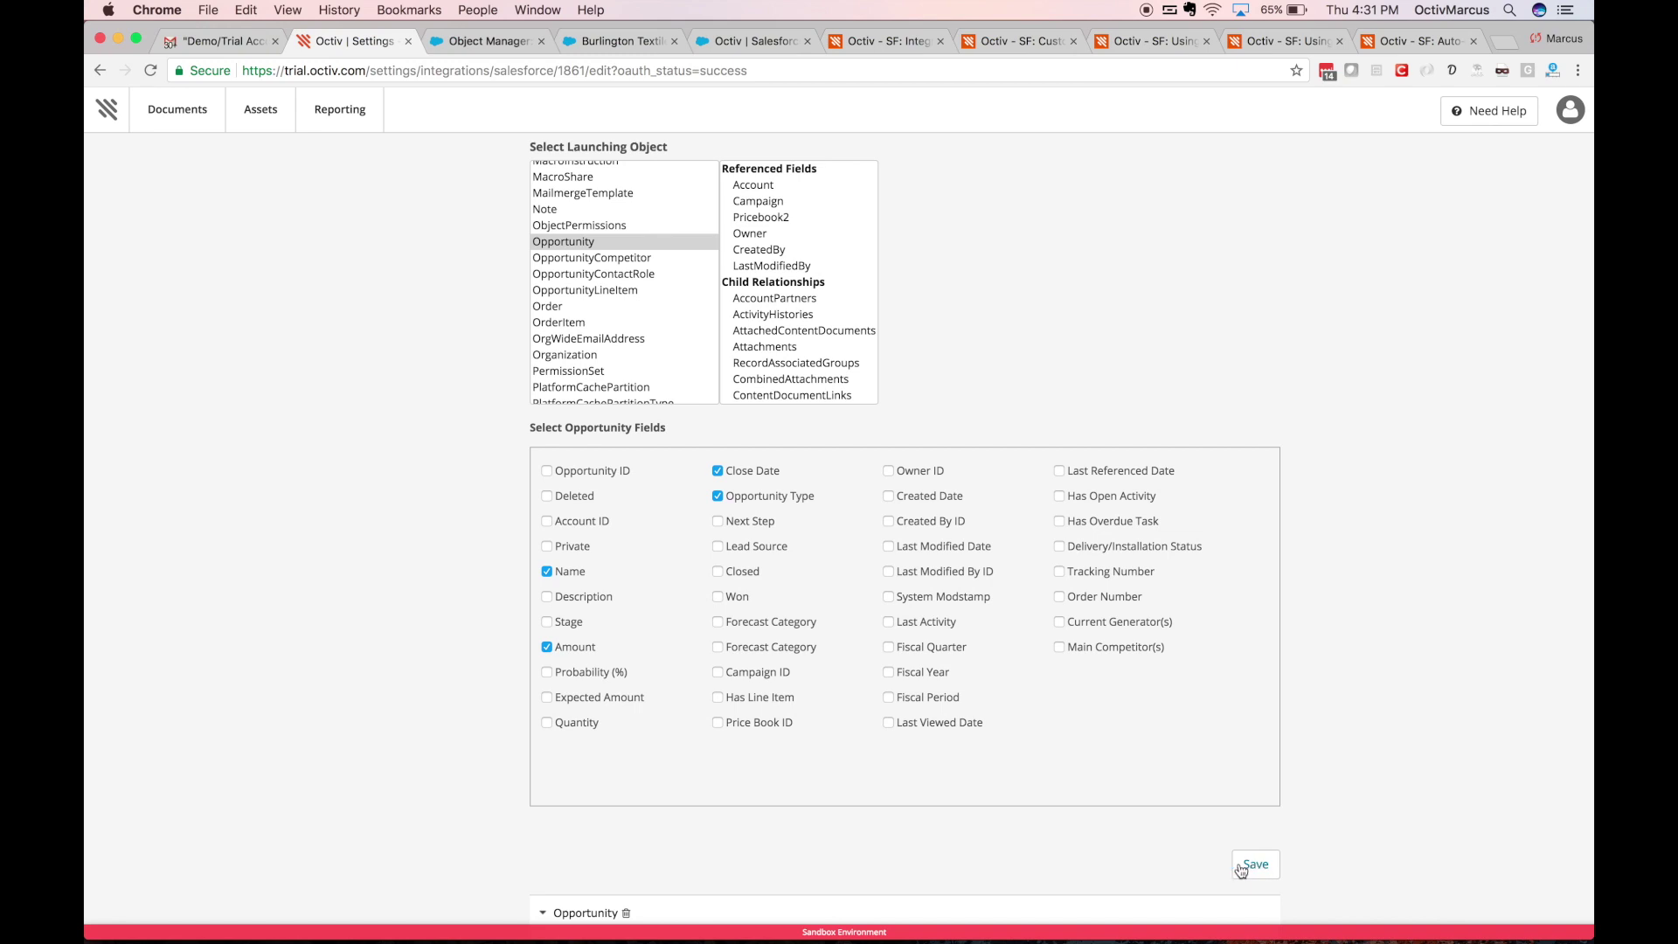
left_click(770, 189)
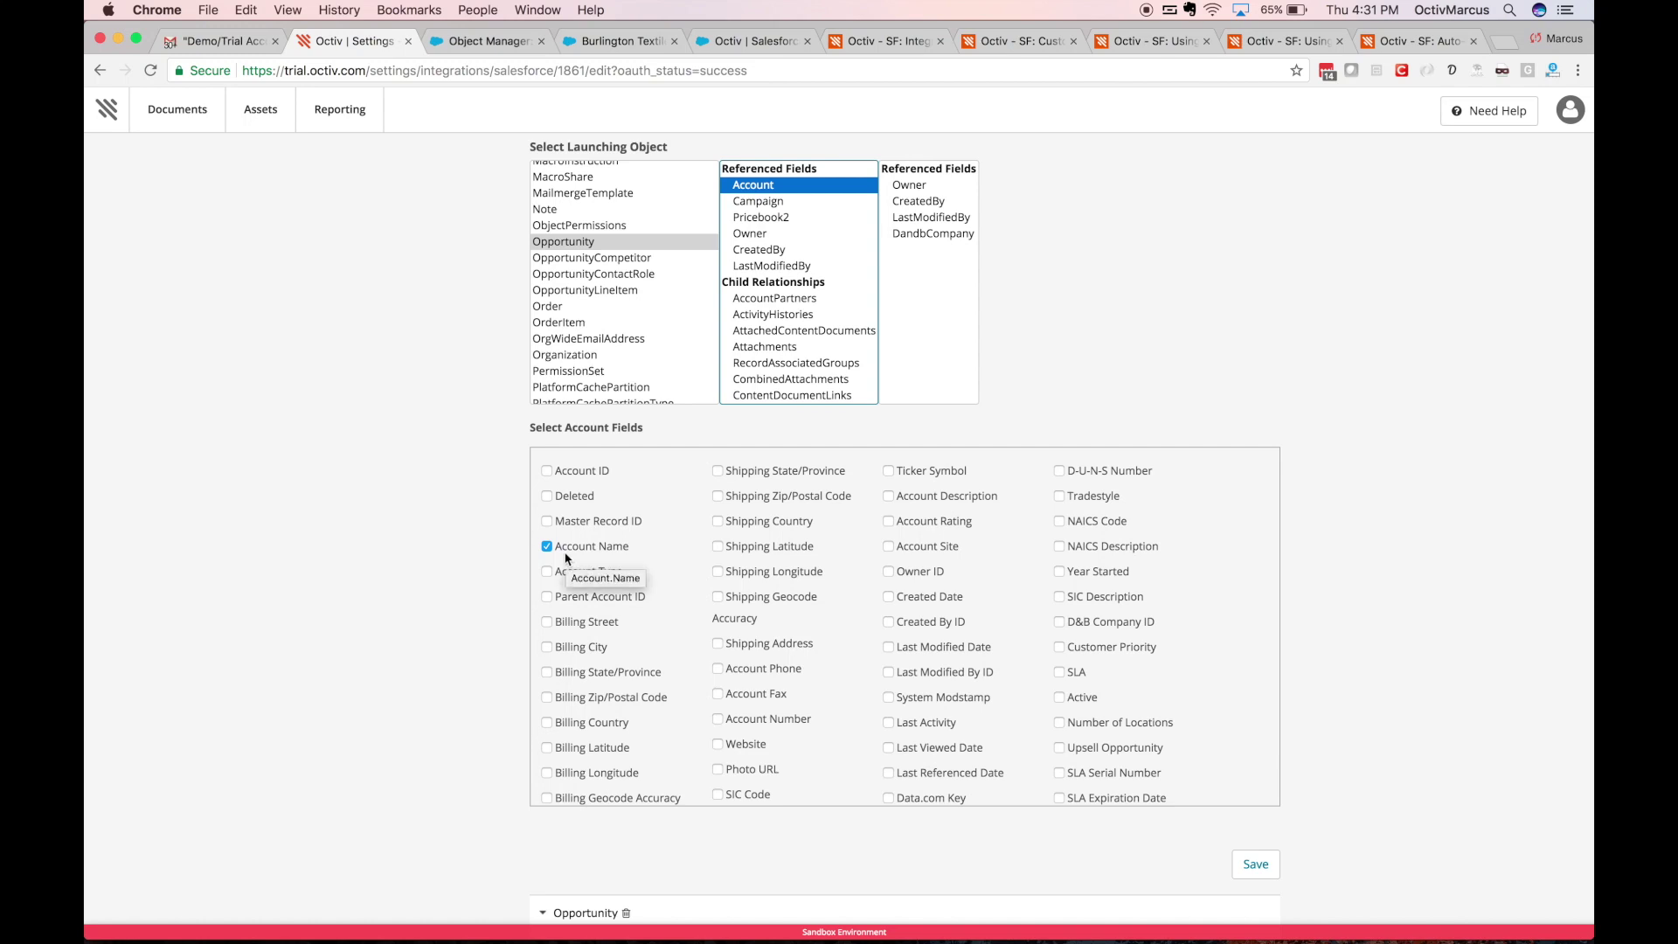
scroll(502, 551, "down", 1)
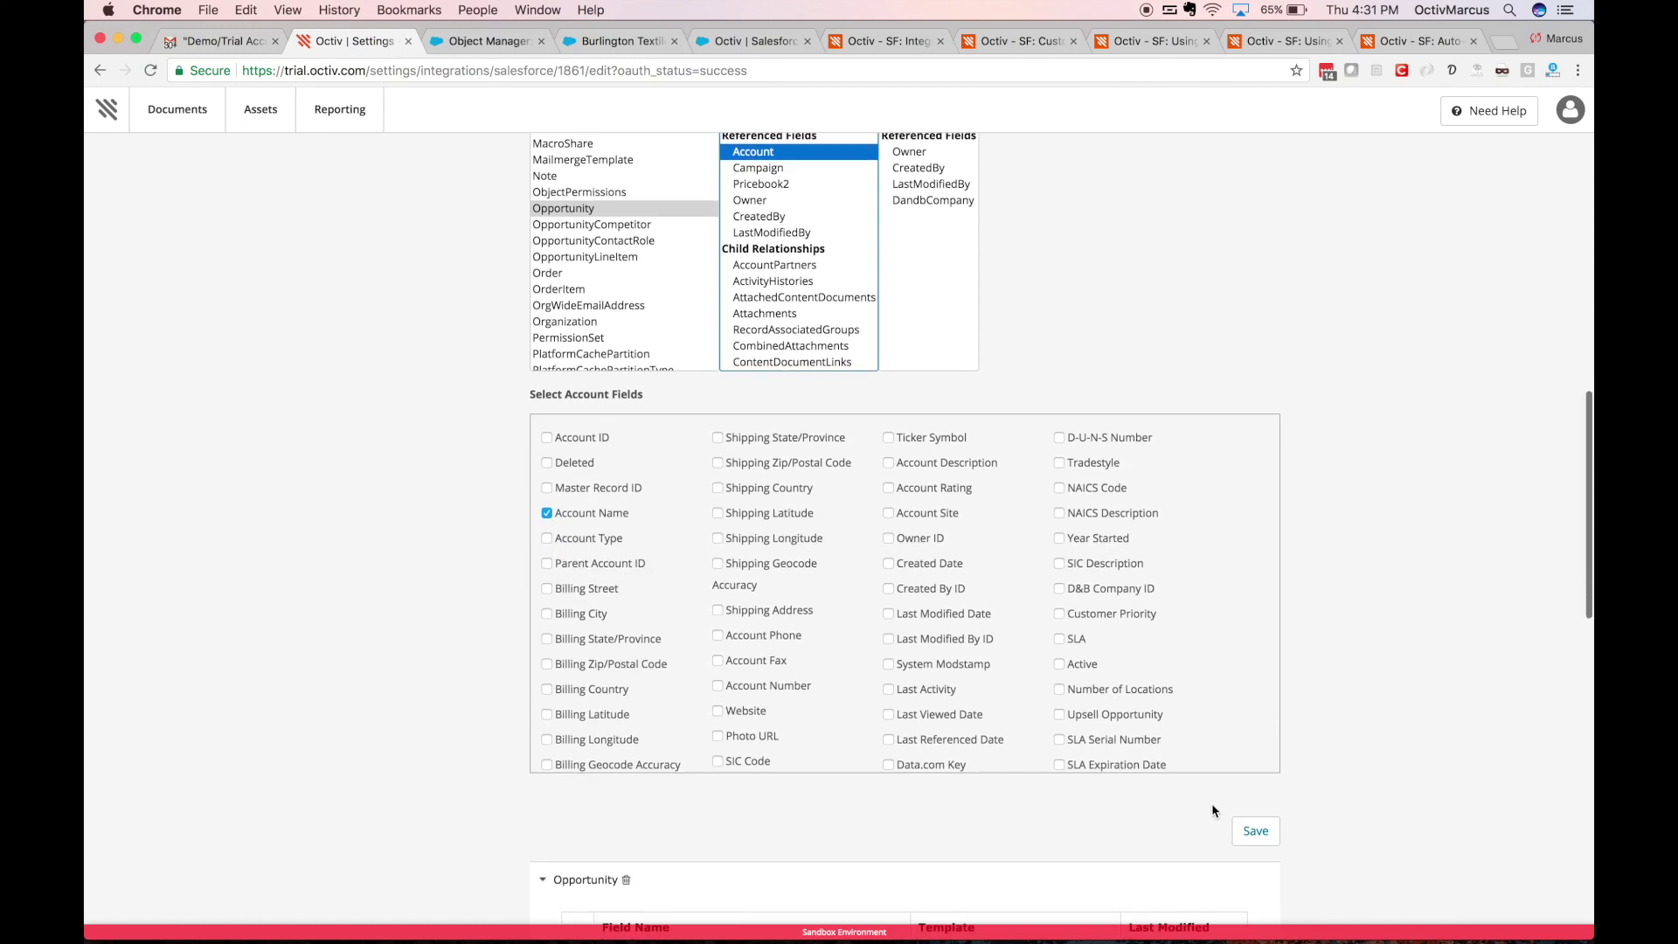
scroll(1075, 838, "down", 1)
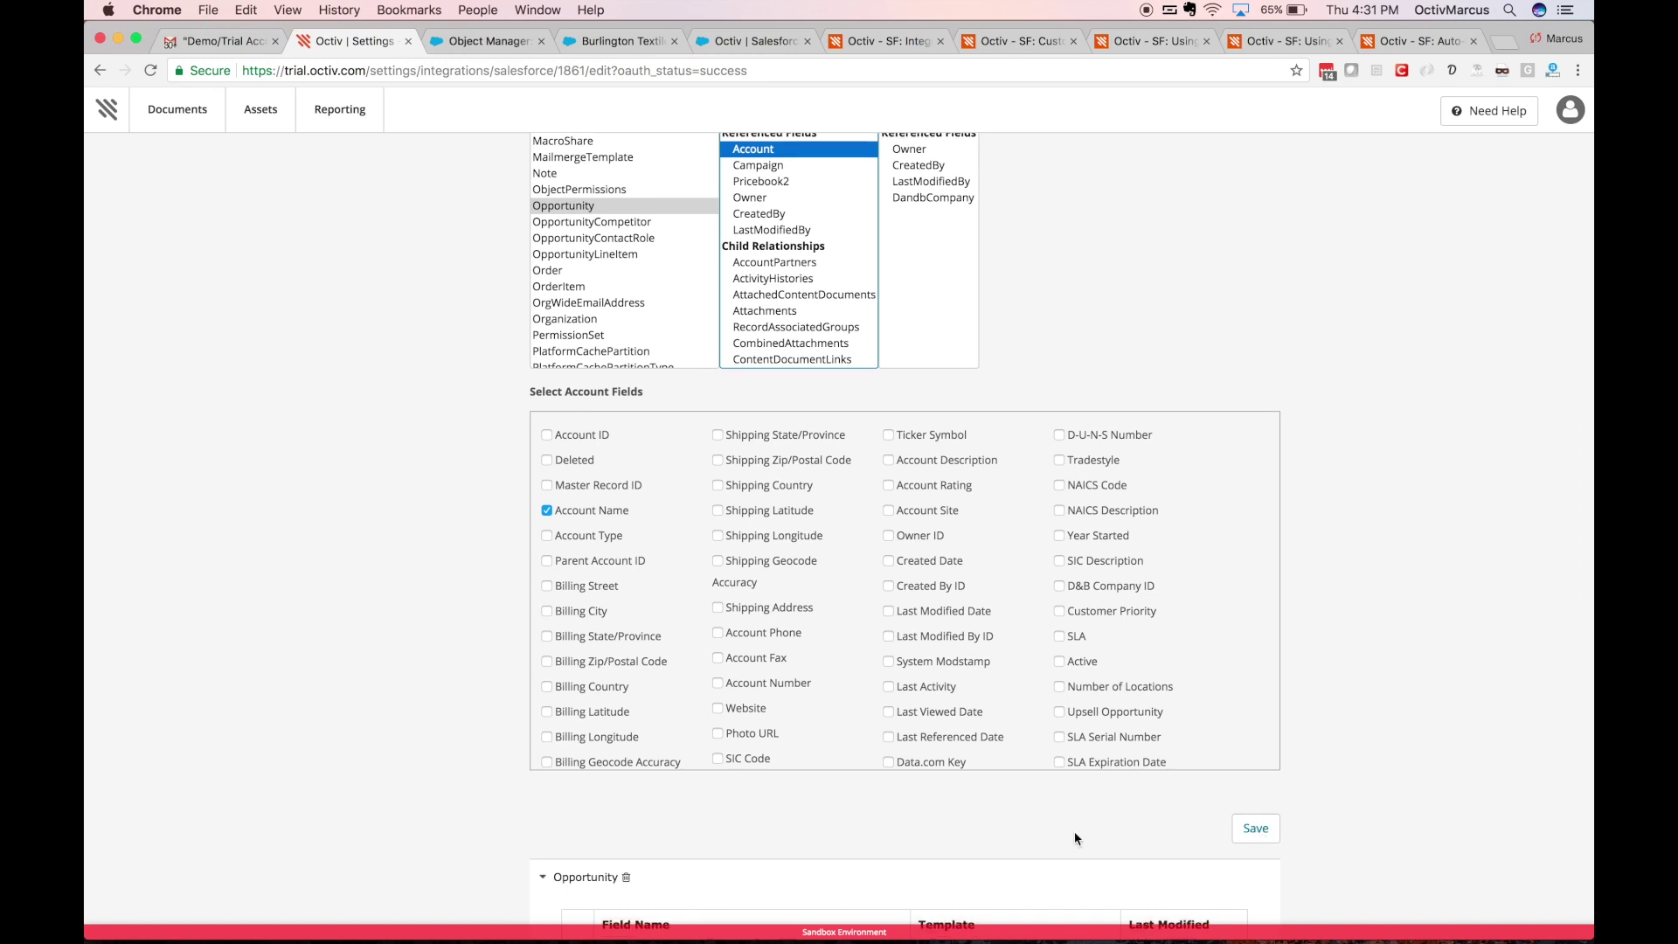
scroll(1075, 838, "down", 8)
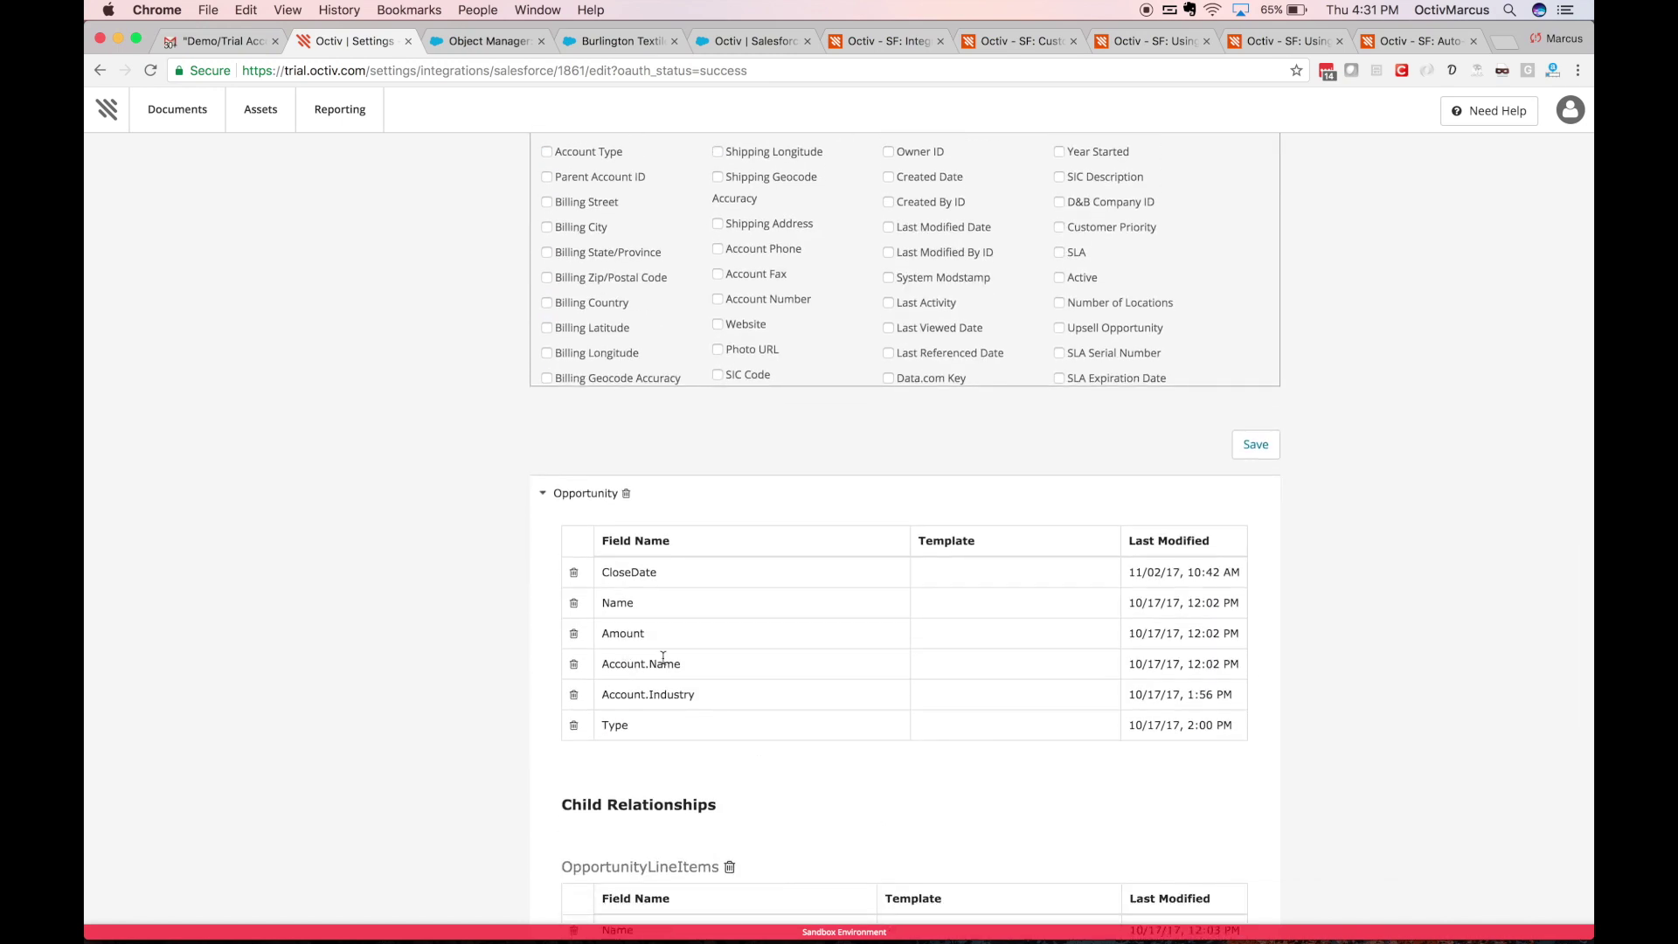
- Expand OpportunityLineItems to show Opportunity Product Name, Quantity, Total Price and Sales Price checked
scroll(684, 669, "up", 10)
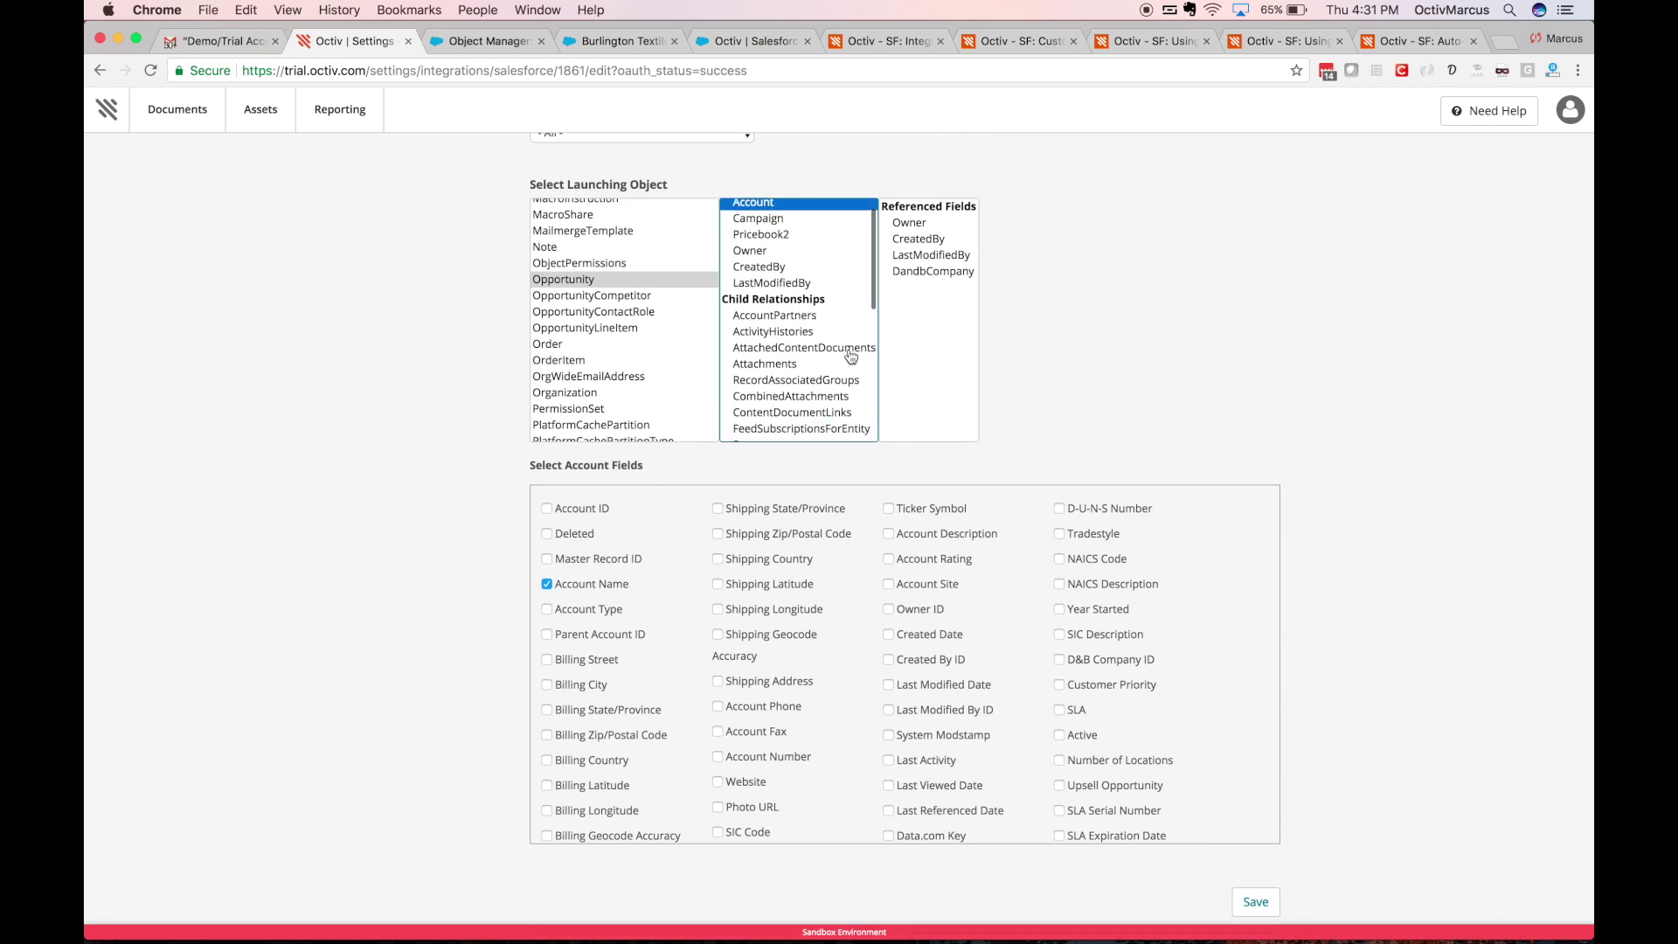
scroll(849, 357, "down", 3)
scroll(847, 358, "down", 2)
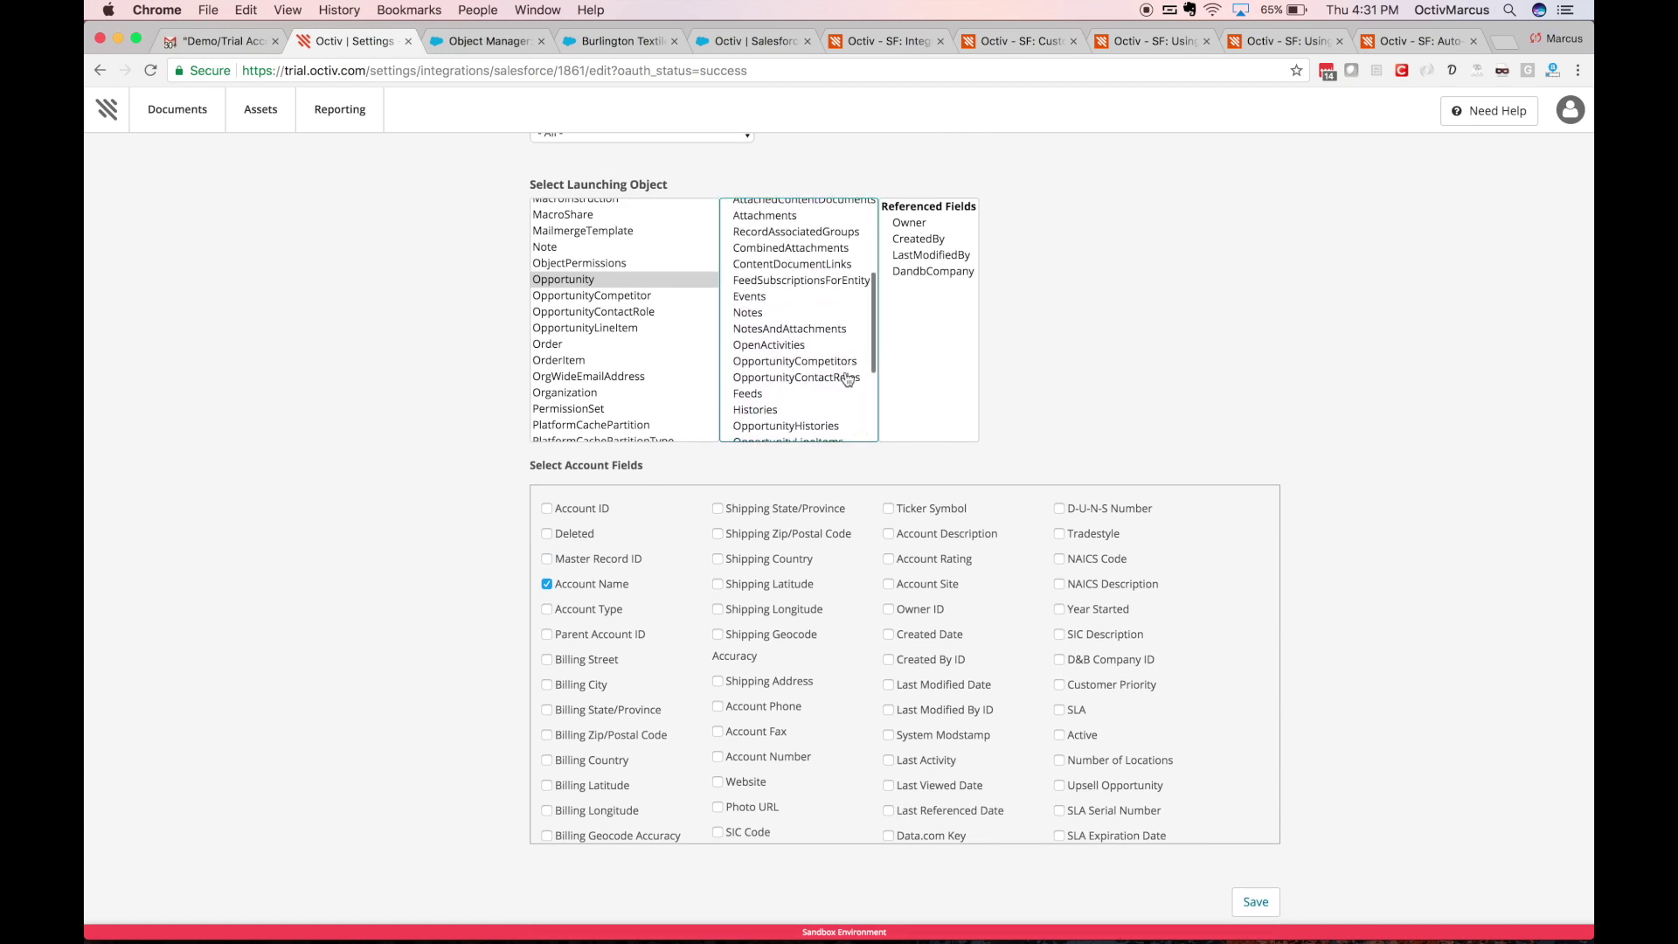
scroll(830, 376, "down", 2)
scroll(830, 376, "down", 1)
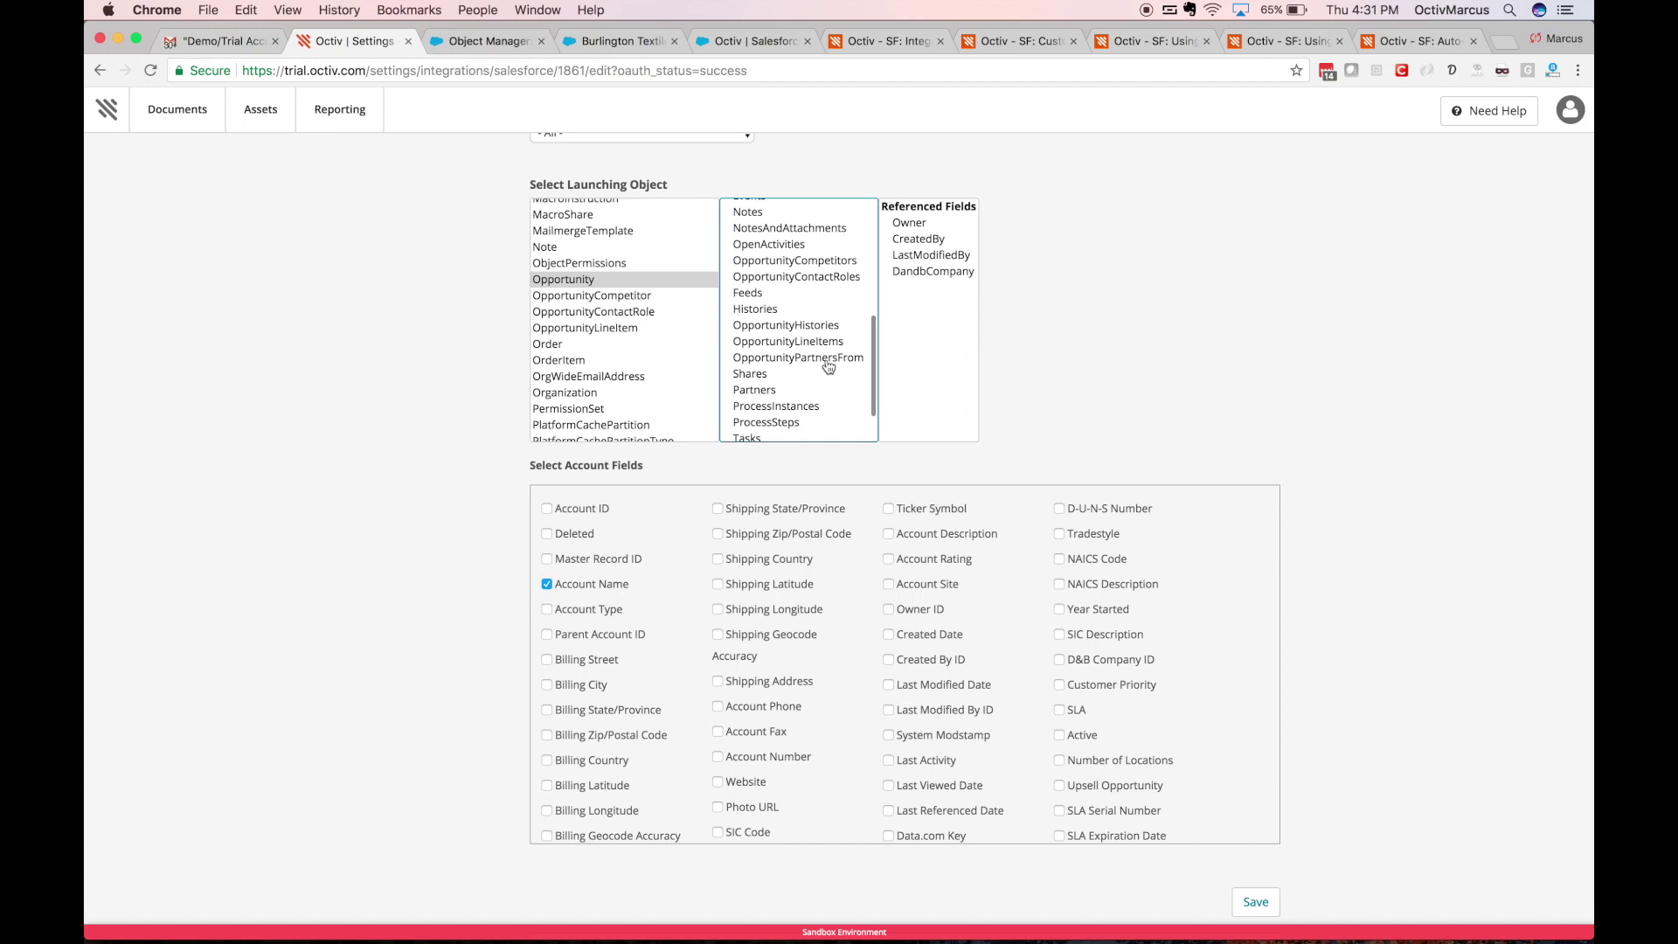
left_click(823, 343)
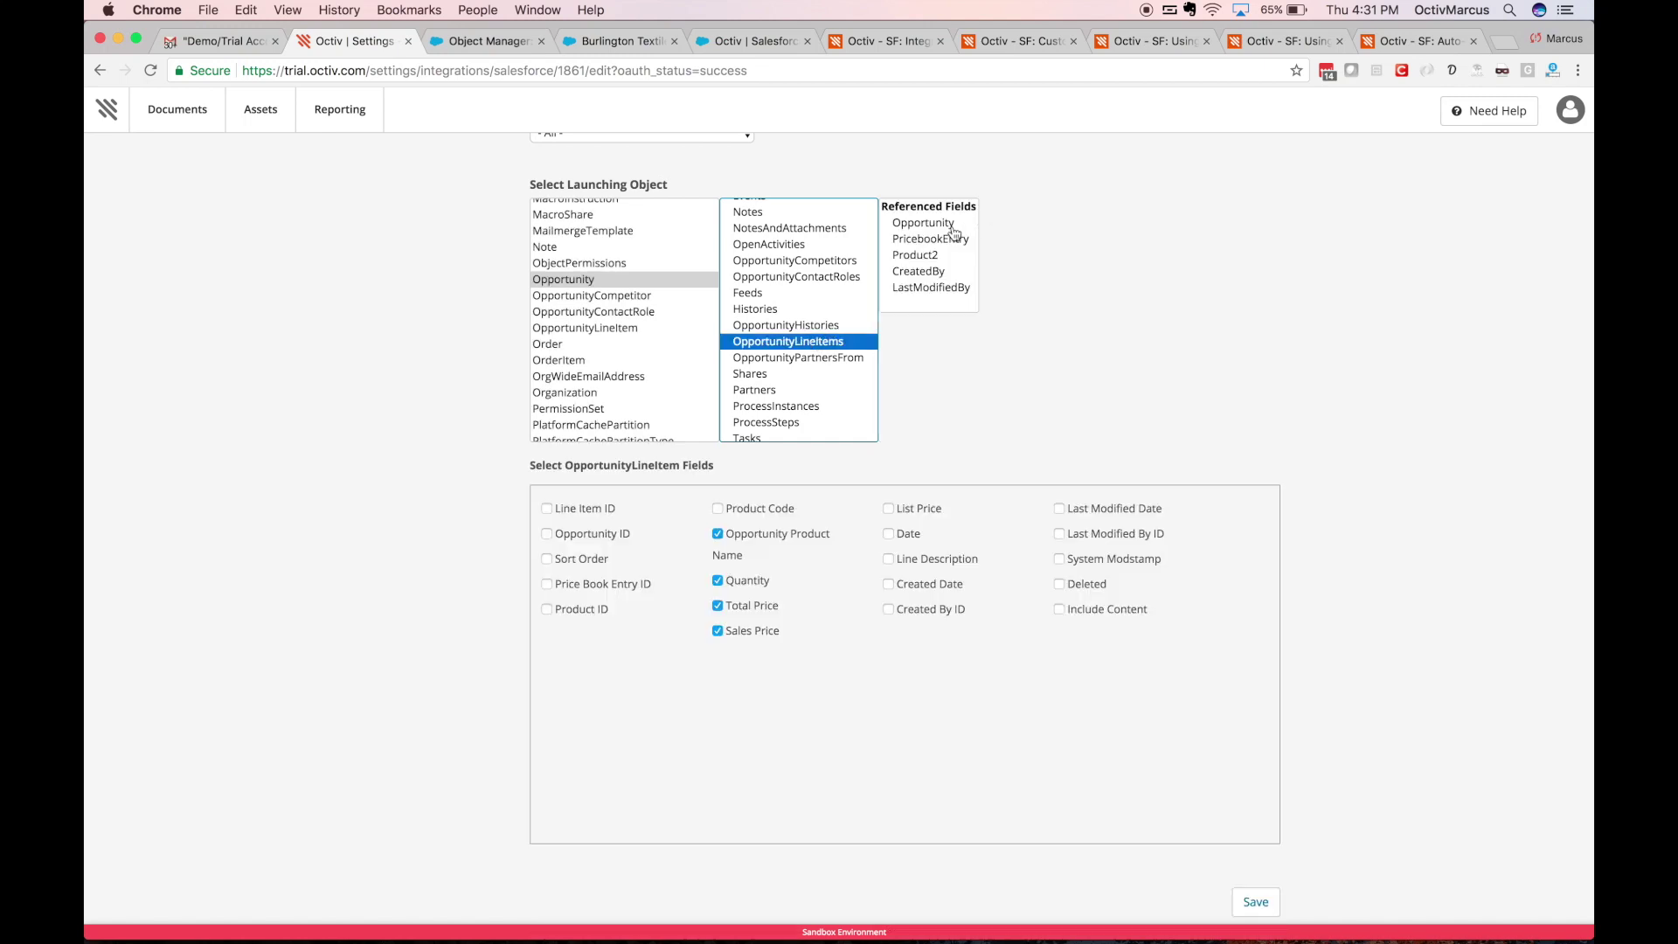
scroll(899, 506, "down", 2)
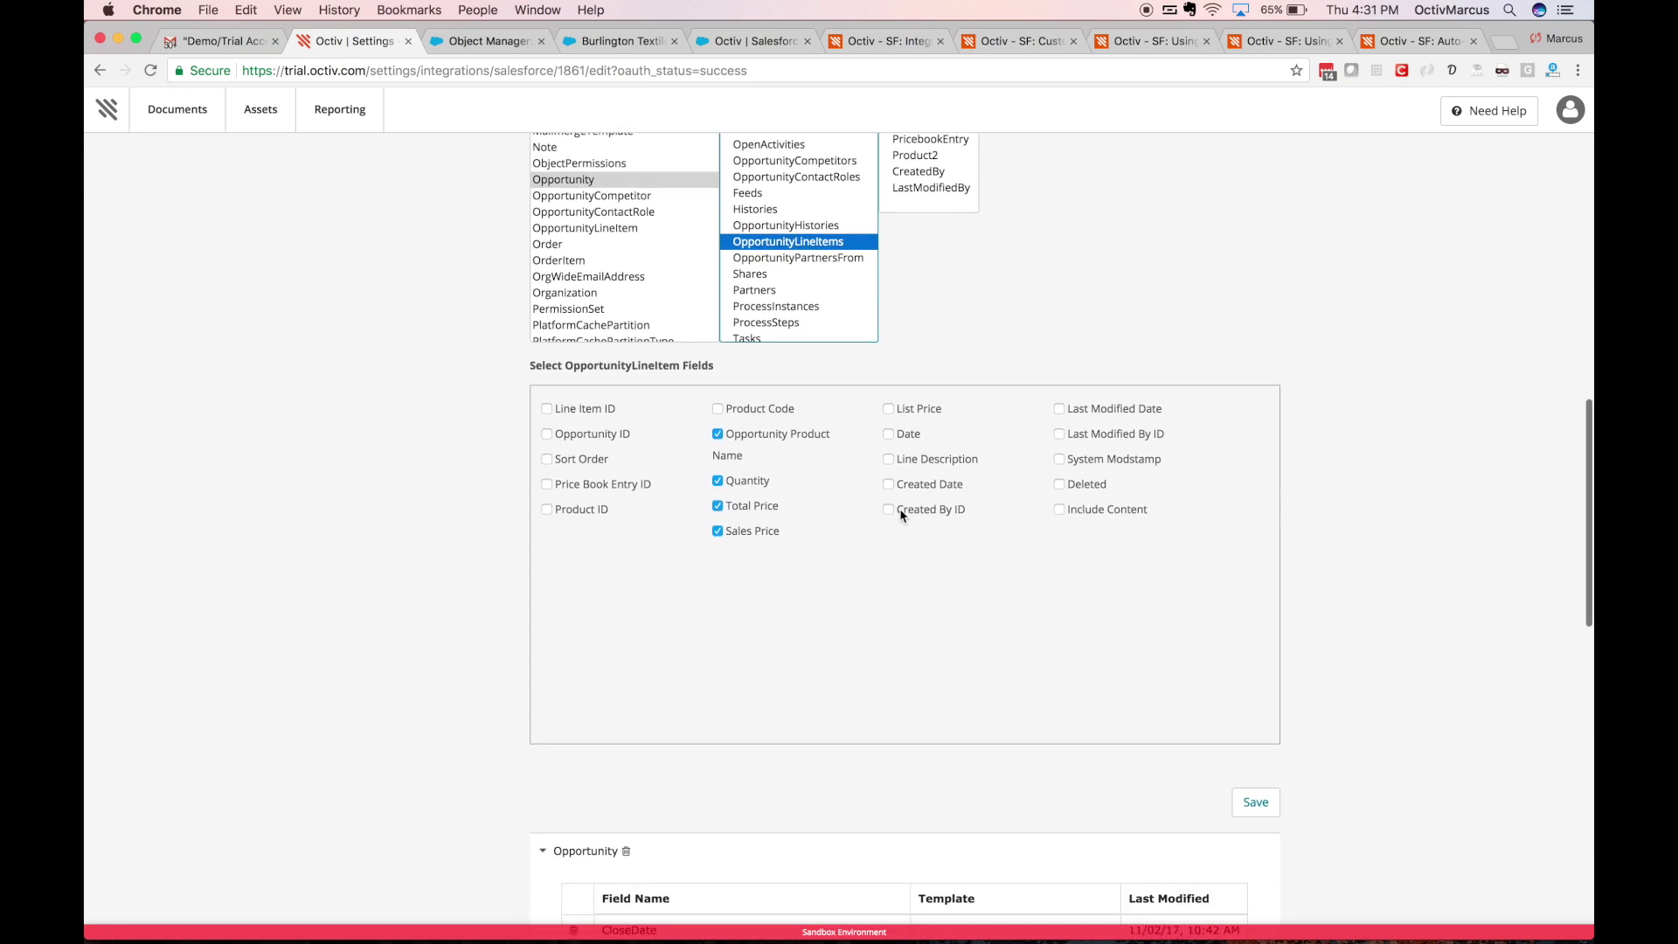
scroll(788, 519, "down", 4)
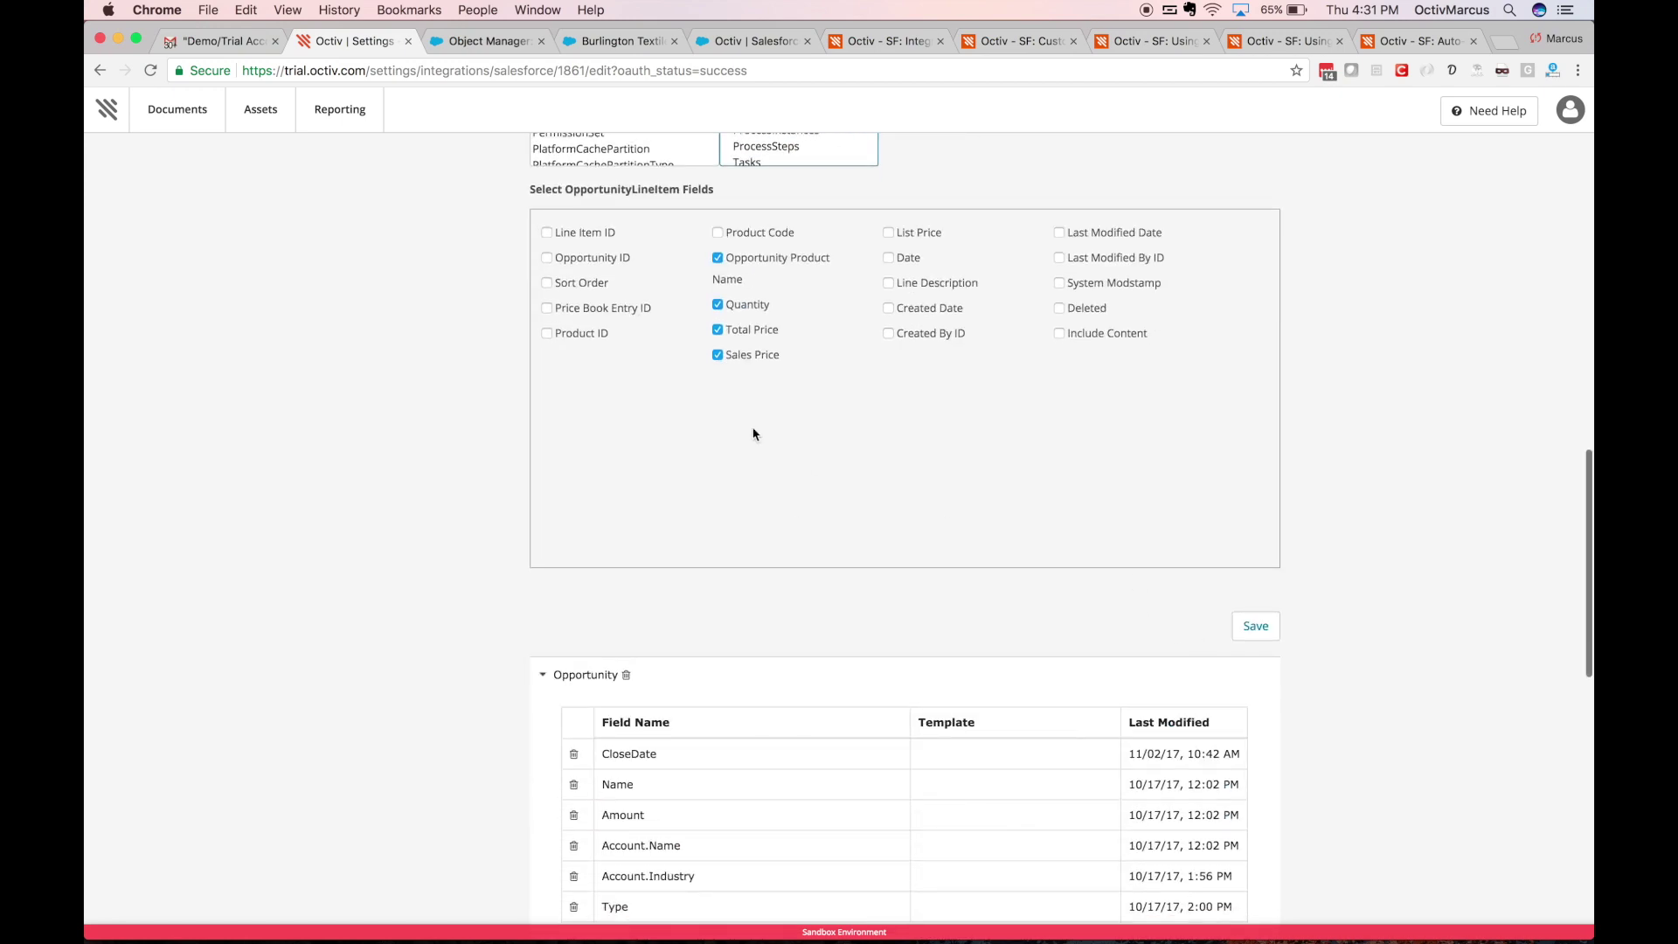
double_click(718, 264)
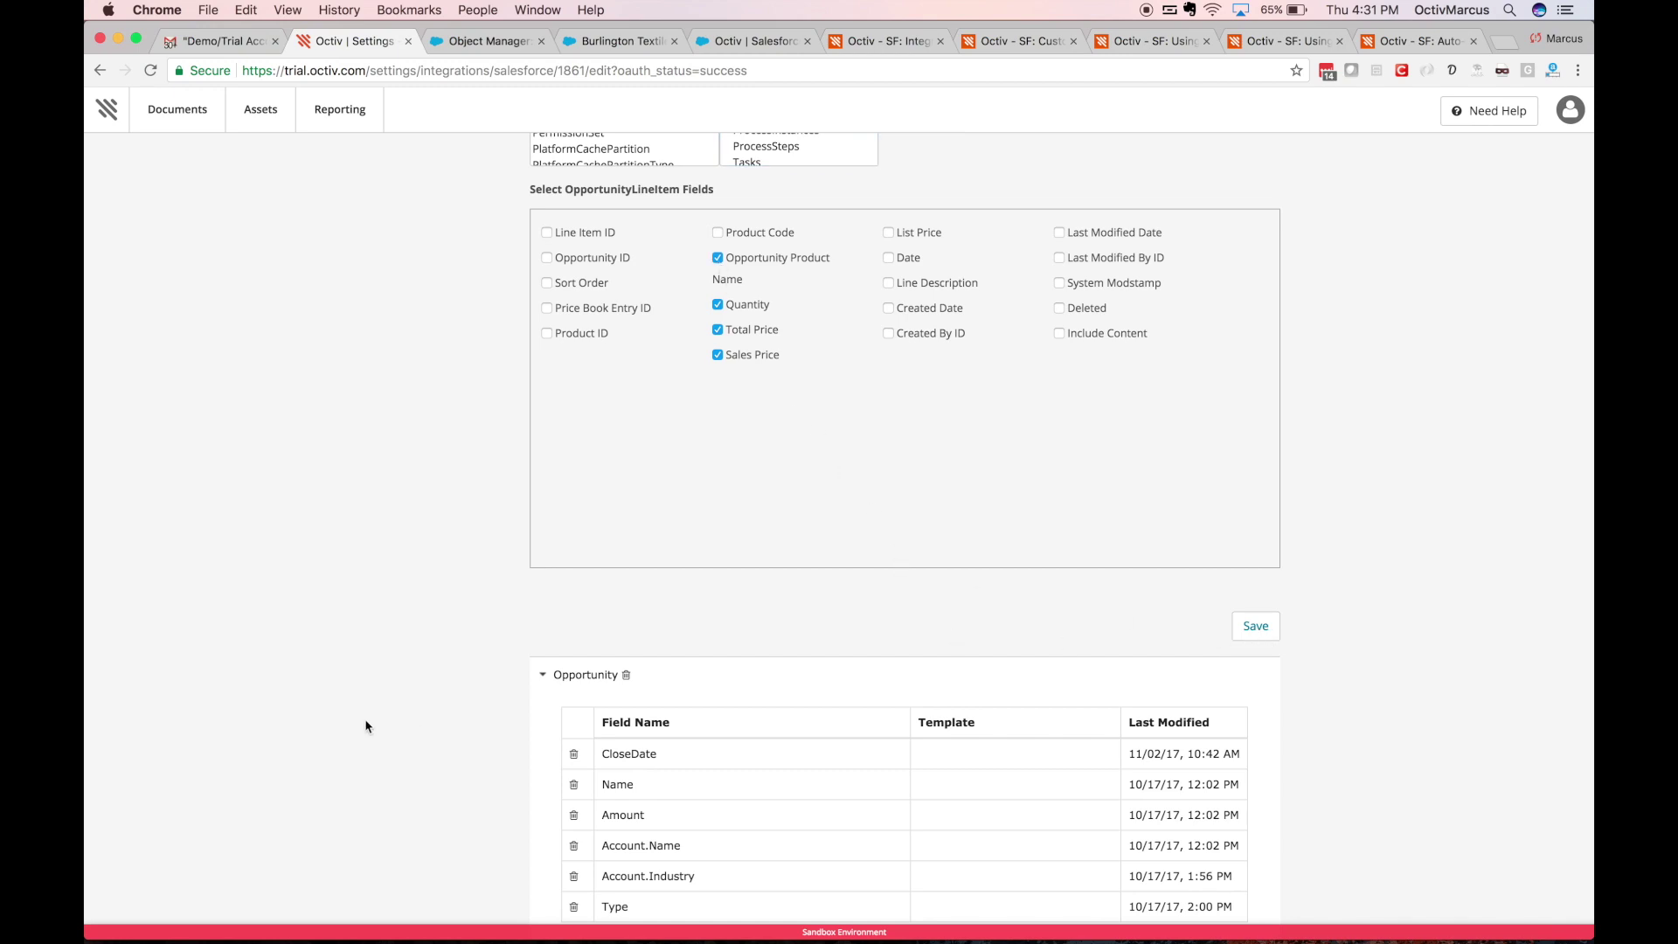
- Choose Accept as the triggering event for the outgoing data rule
scroll(366, 727, "down", 10)
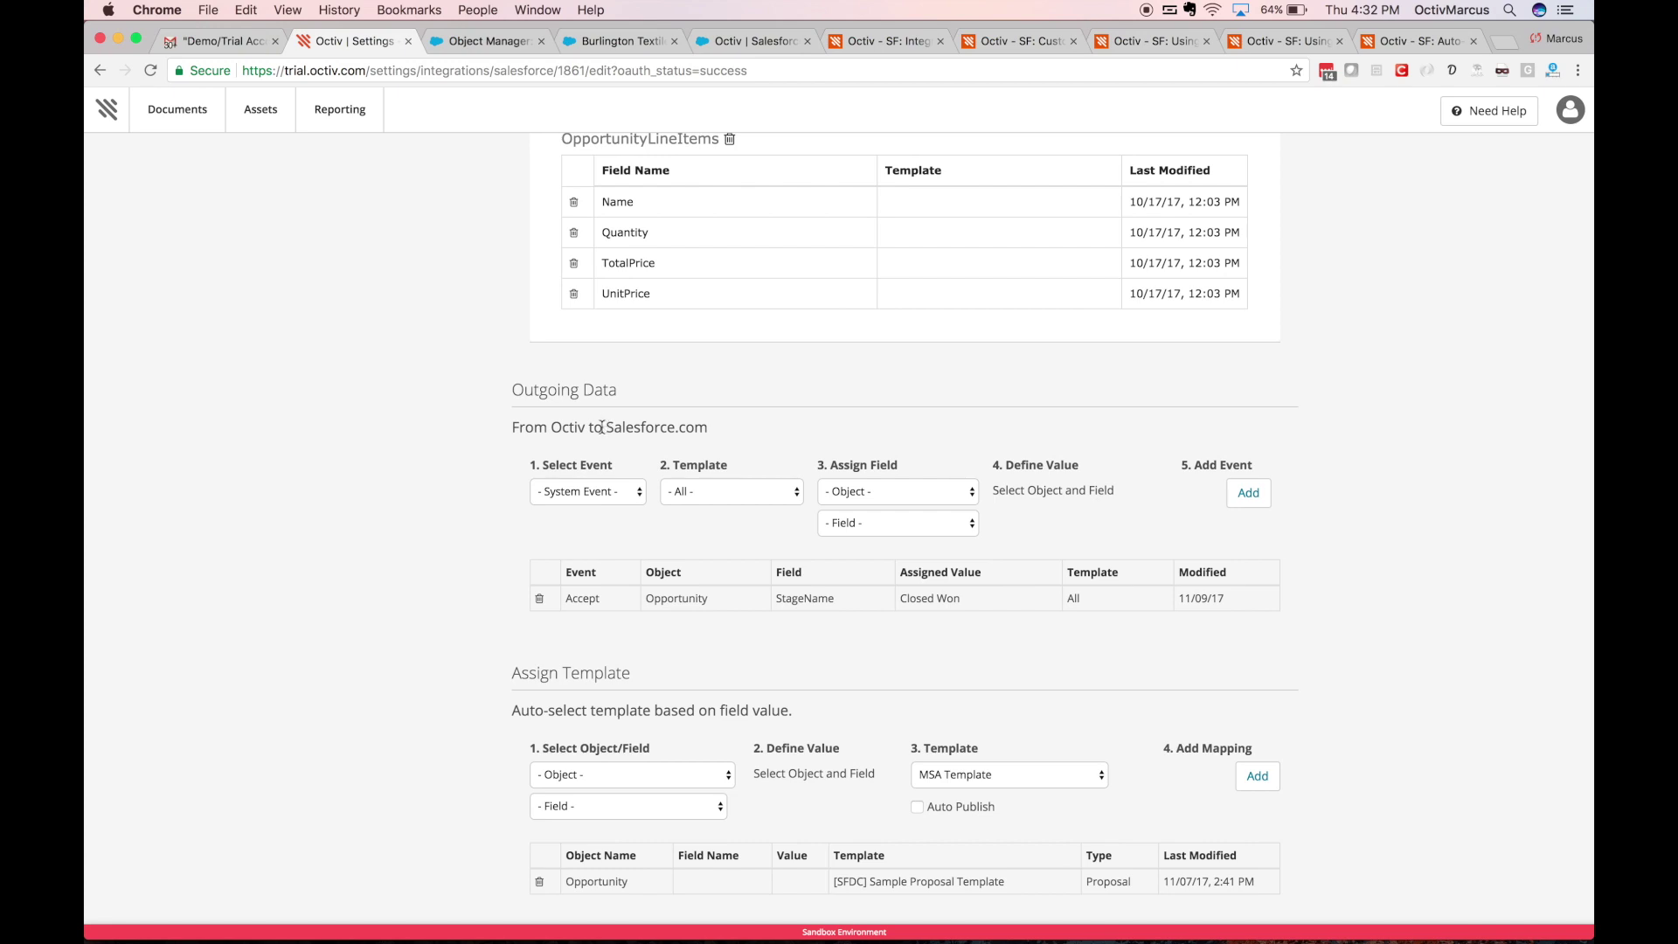
left_click(628, 493)
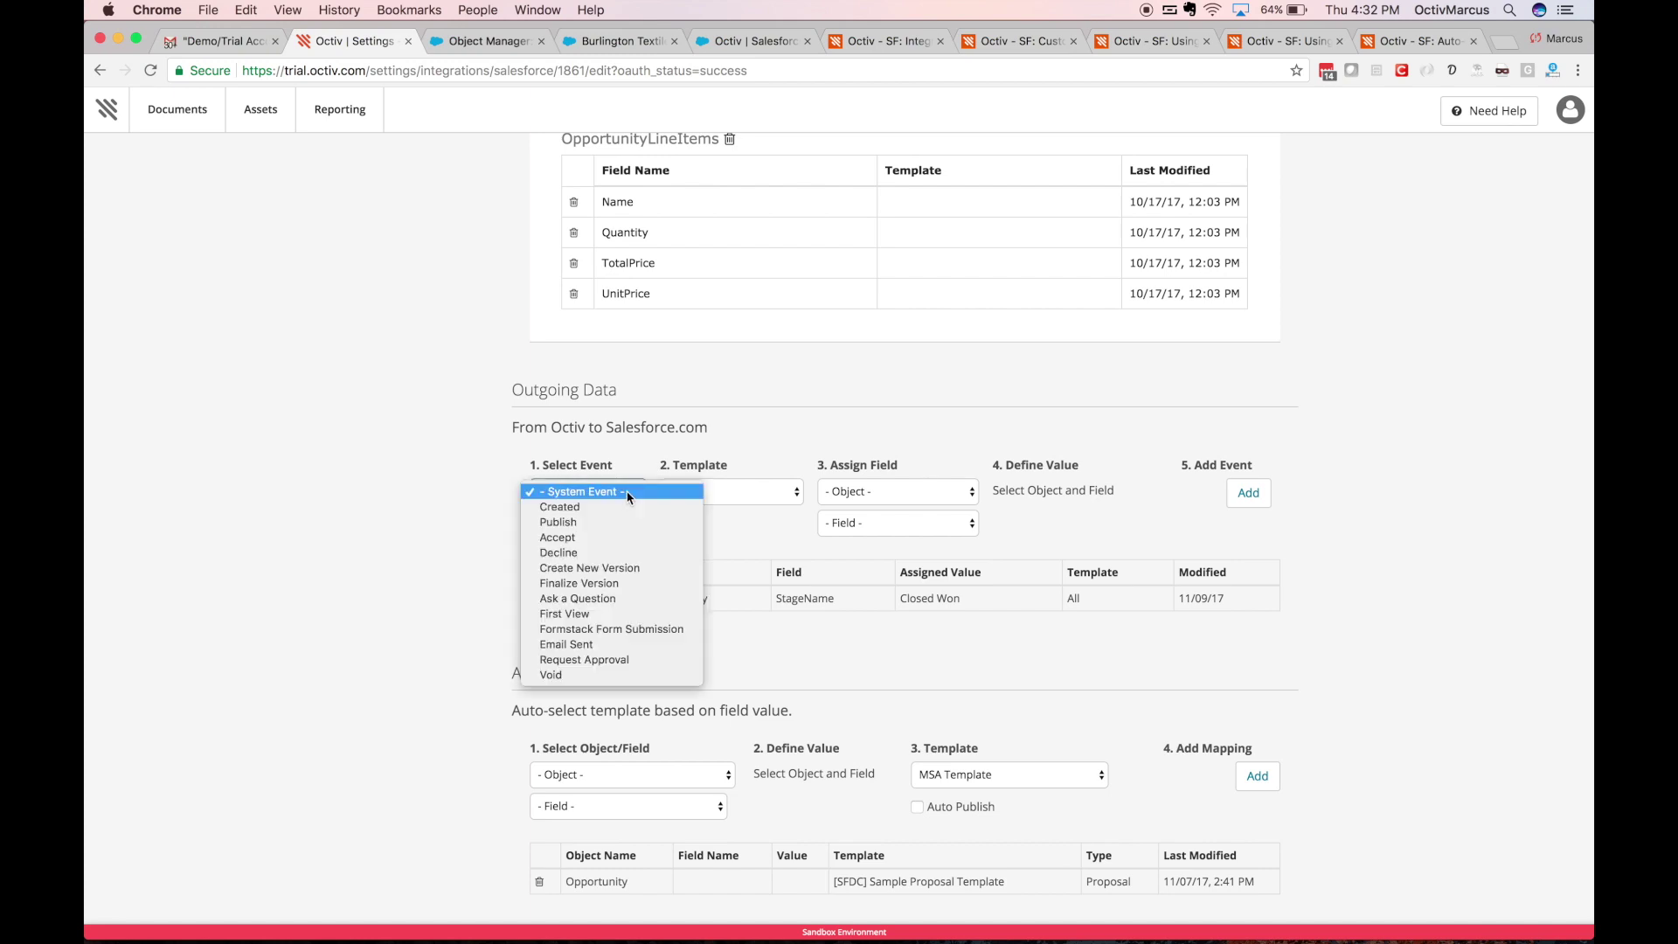
key("Escape")
left_click(633, 530)
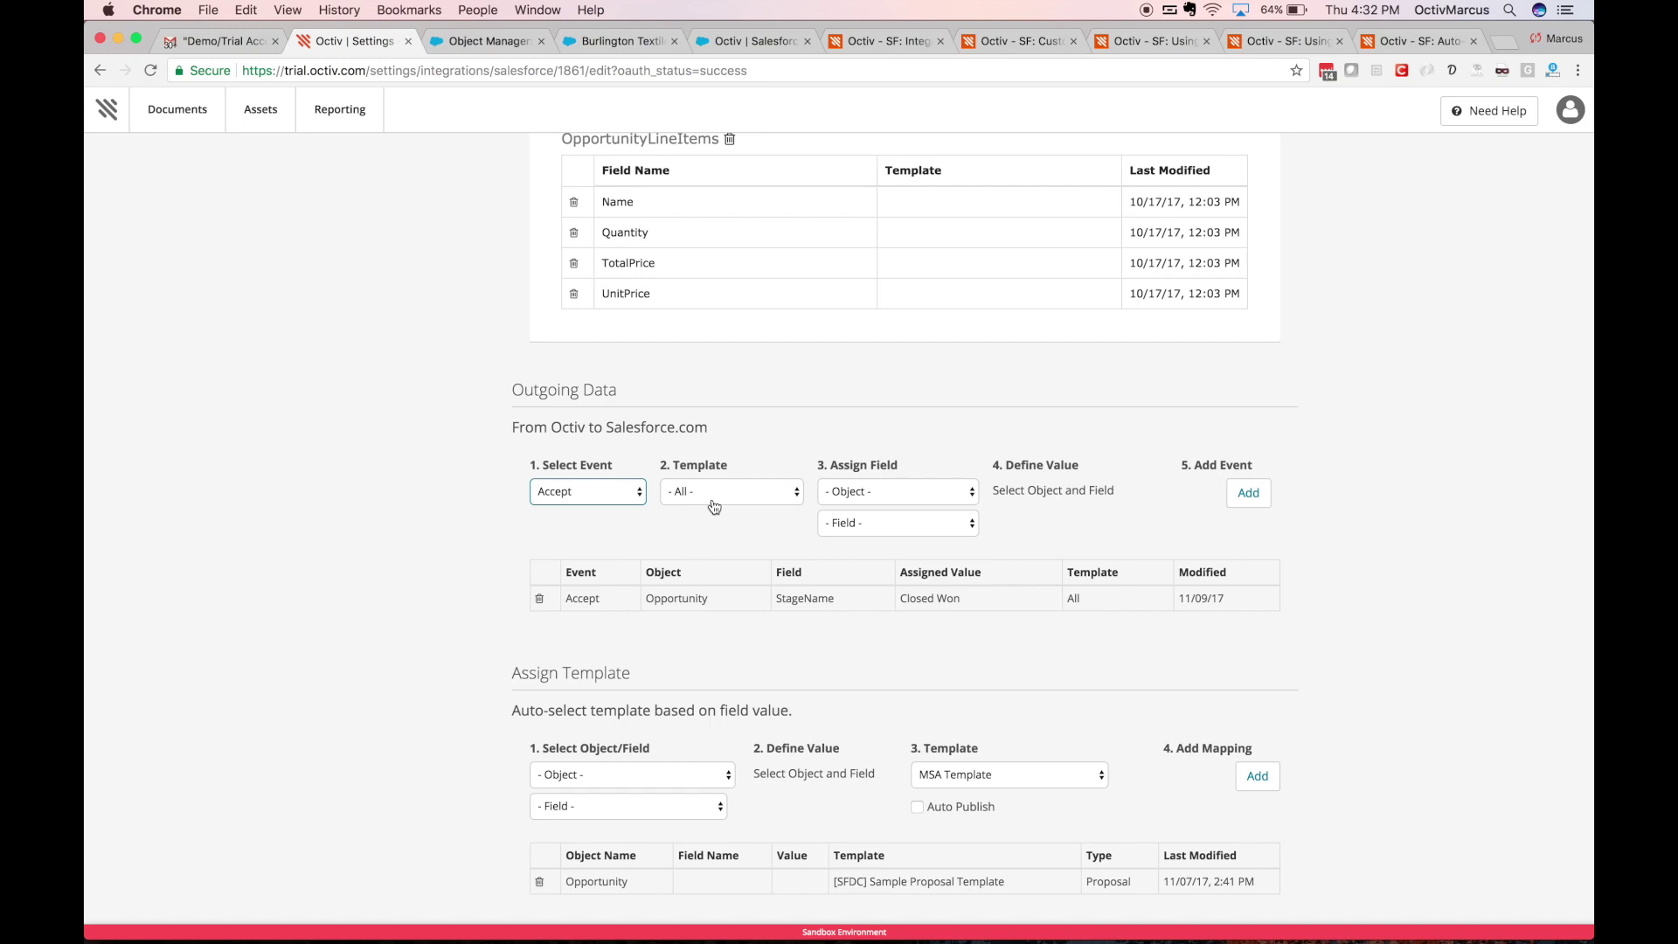
- Make the rule assign Closed Won to the Opportunity Stage field
left_click(880, 496)
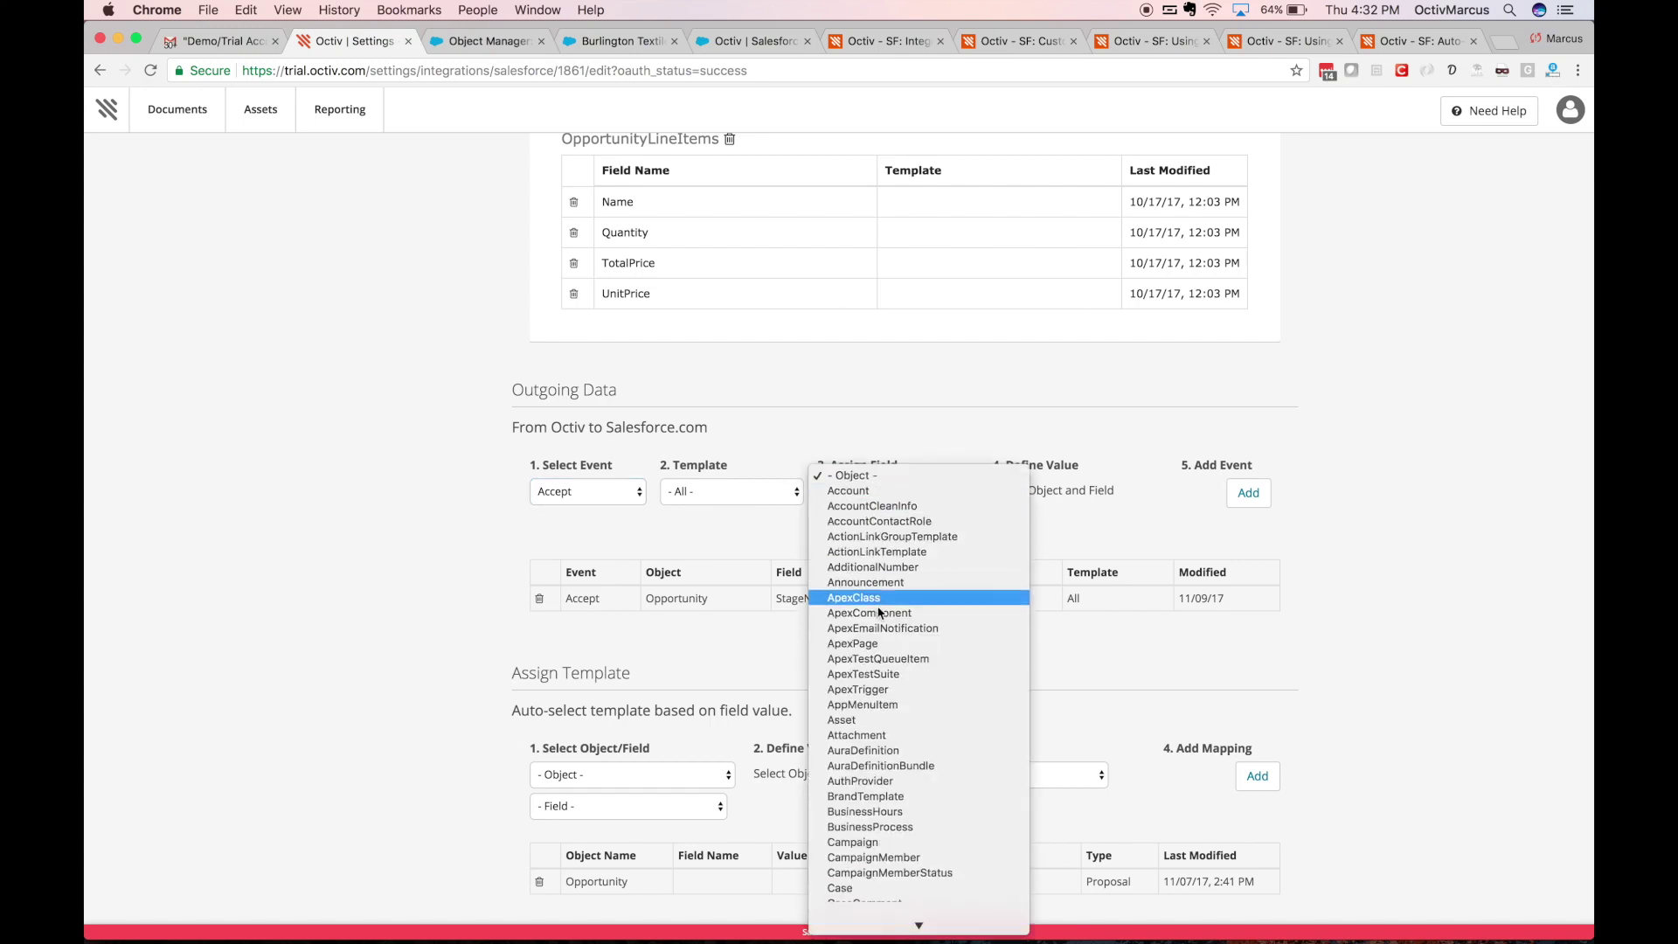
scroll(879, 613, "down", 10)
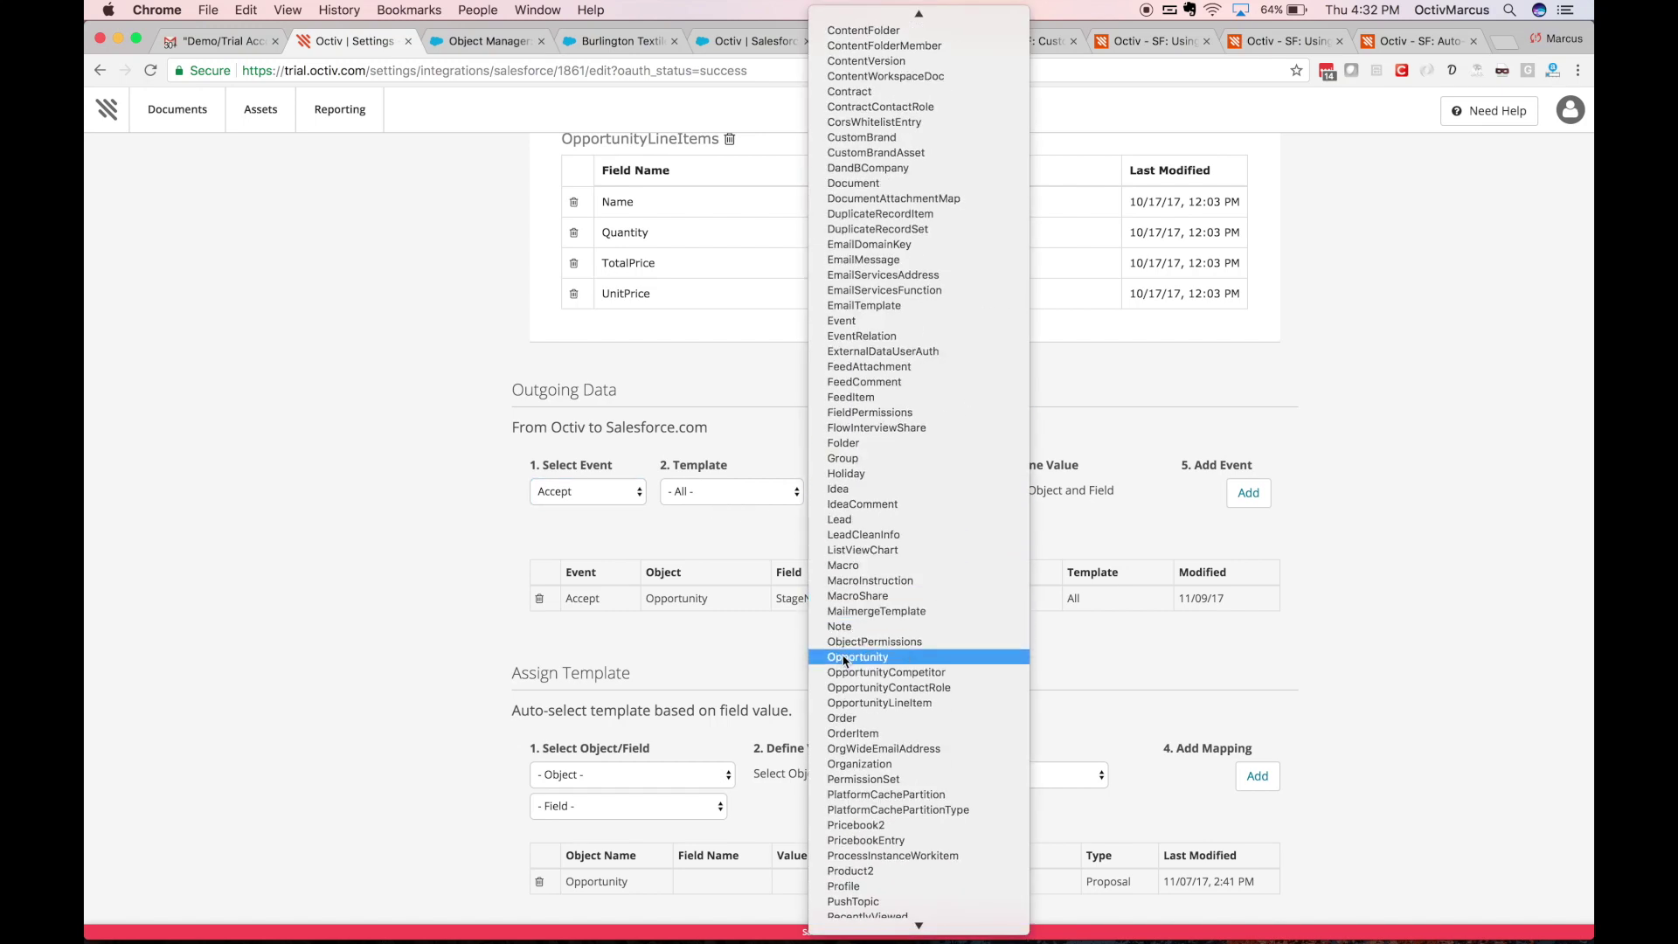
left_click(845, 658)
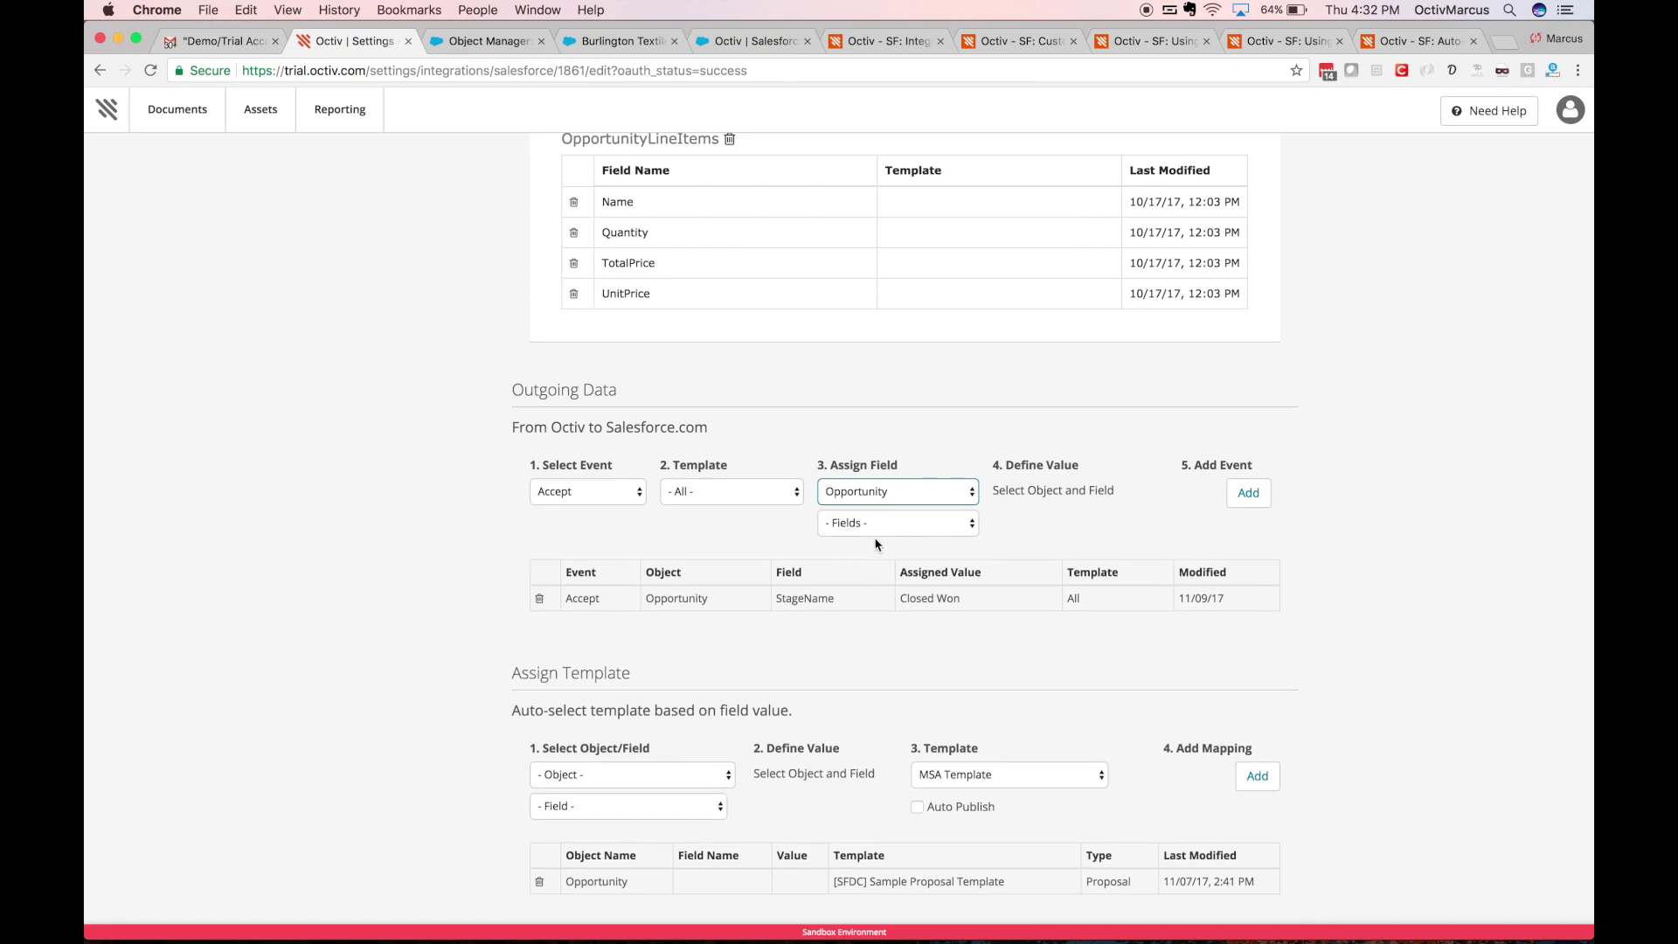
left_click(877, 530)
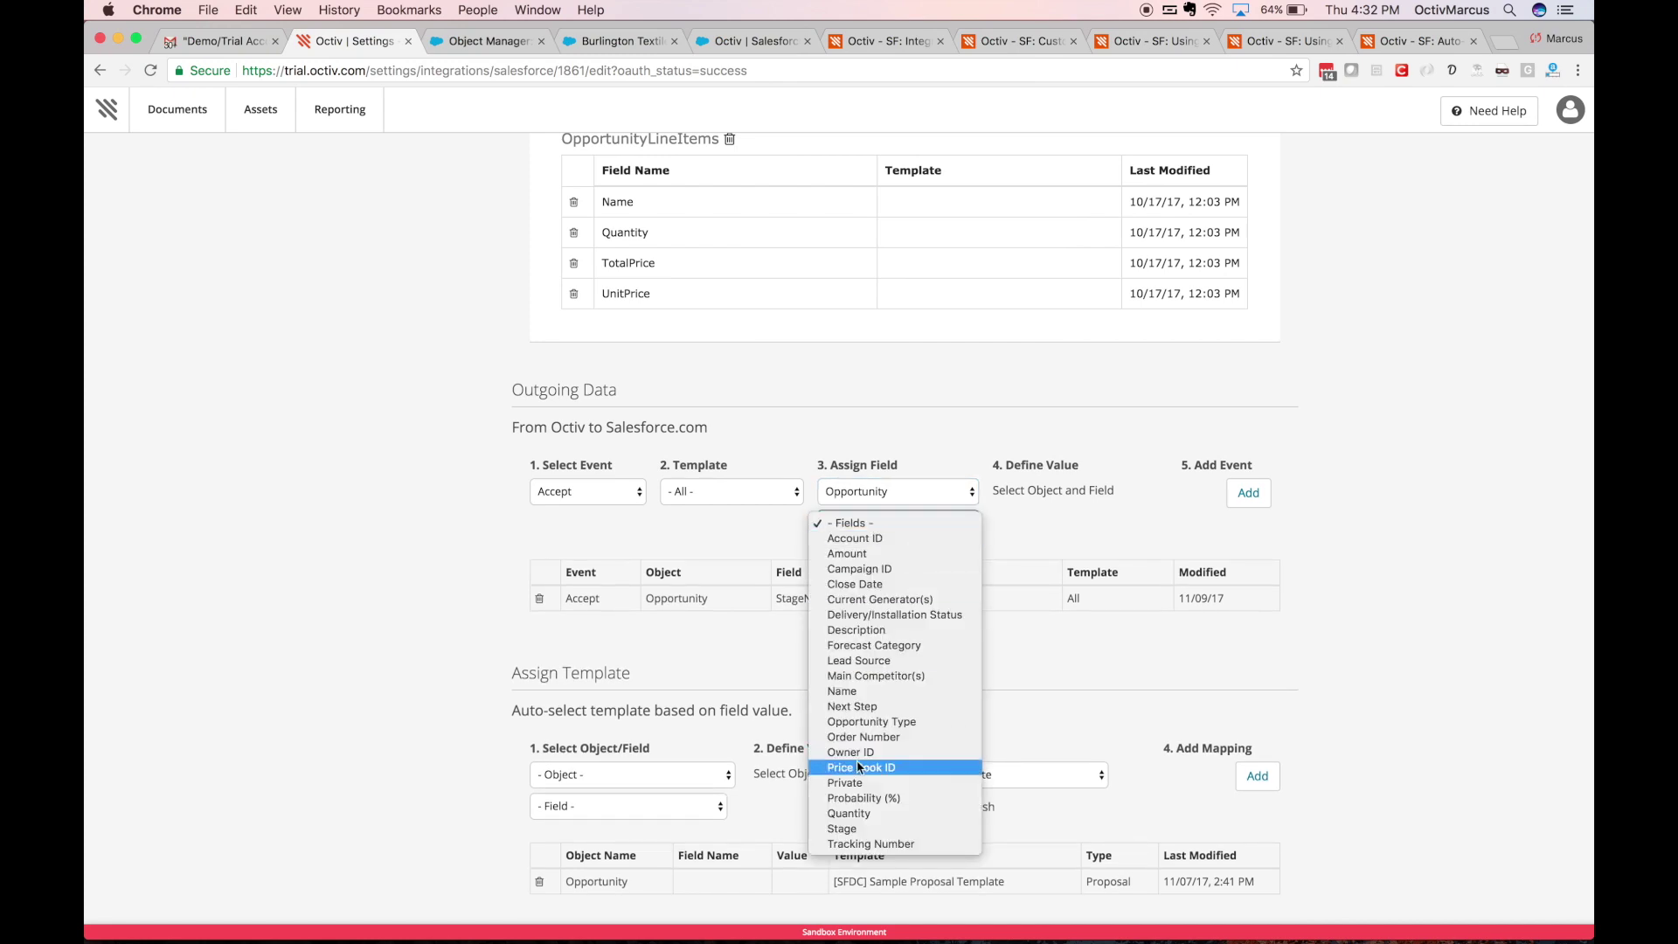
left_click(843, 828)
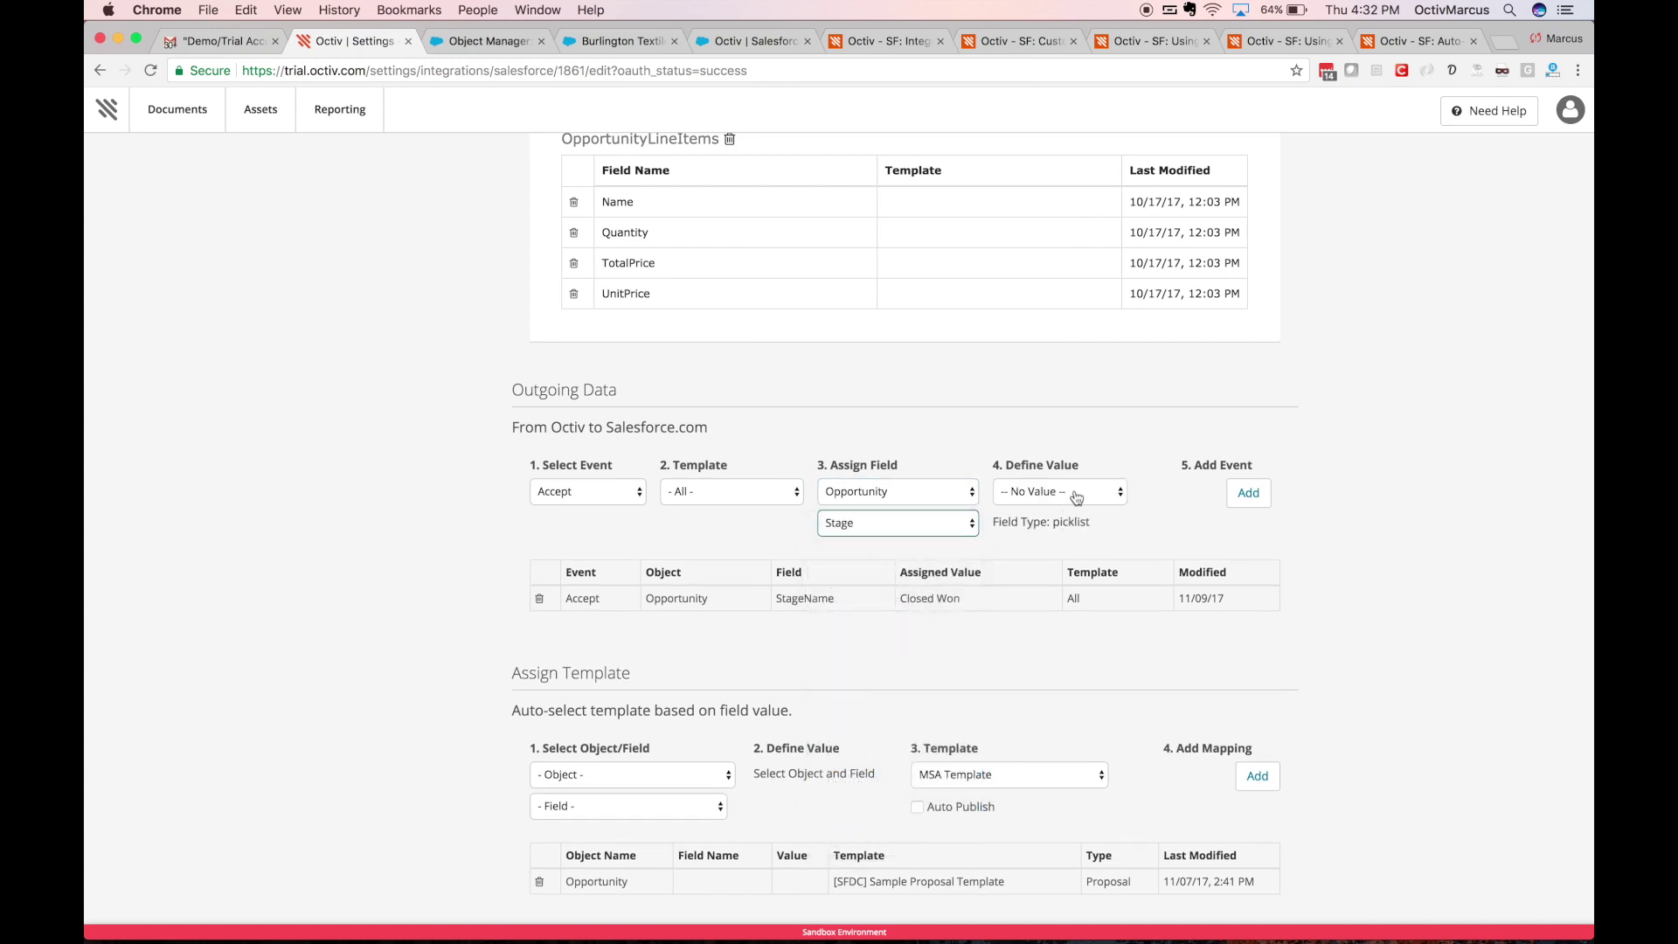
left_click(1073, 492)
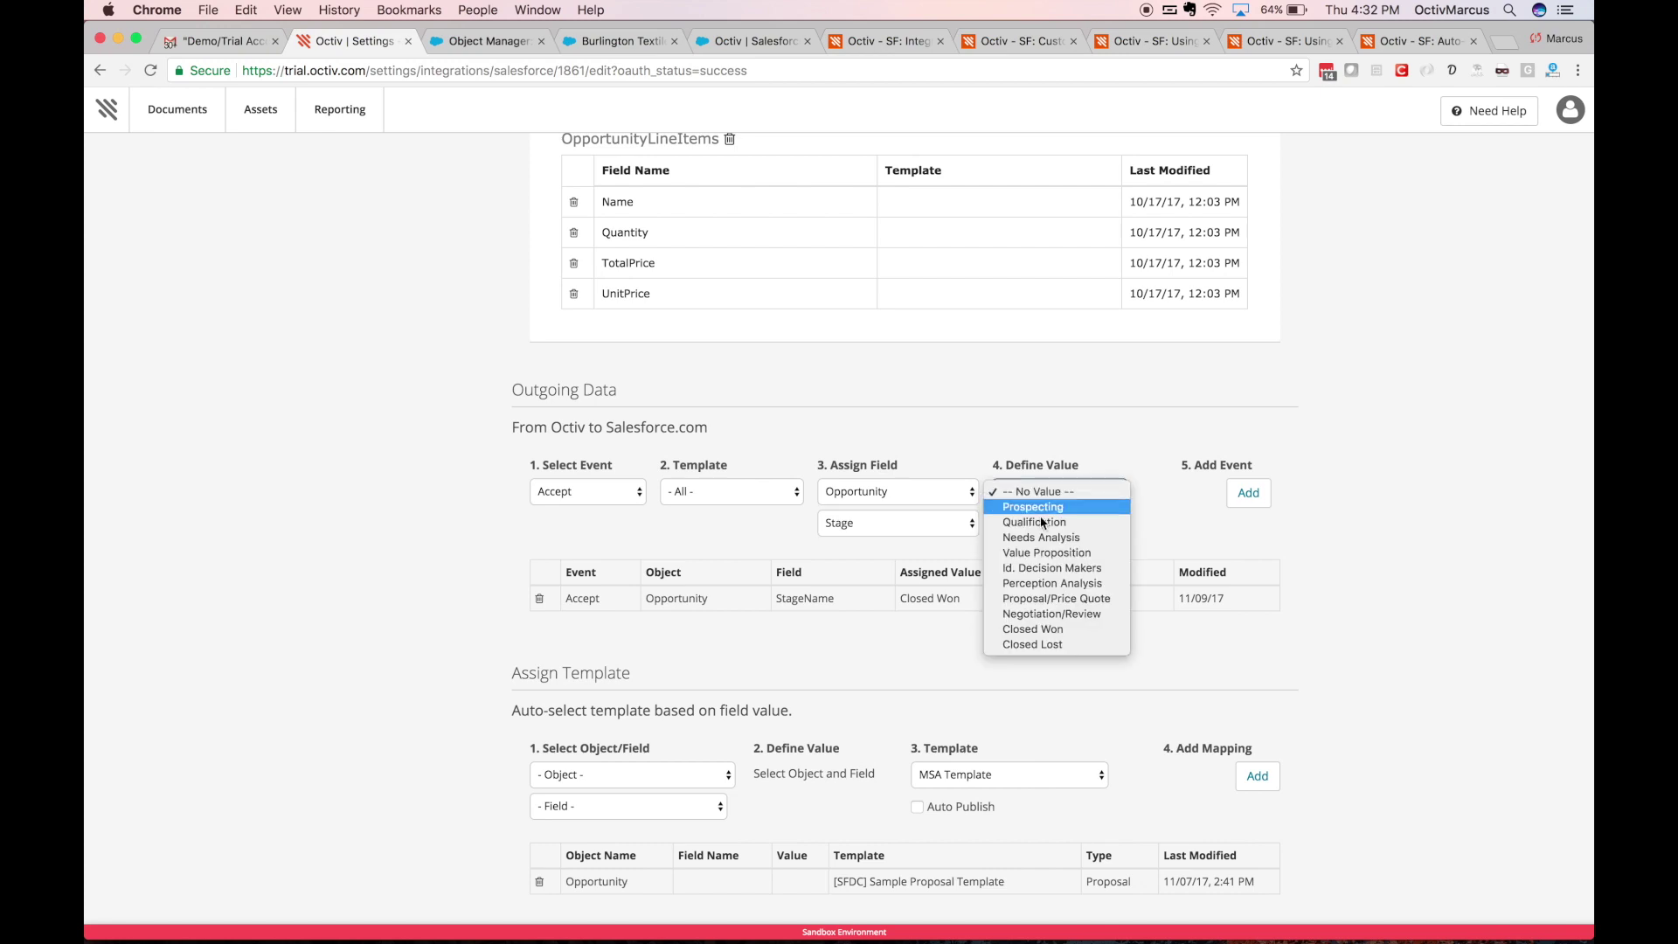
left_click(1060, 629)
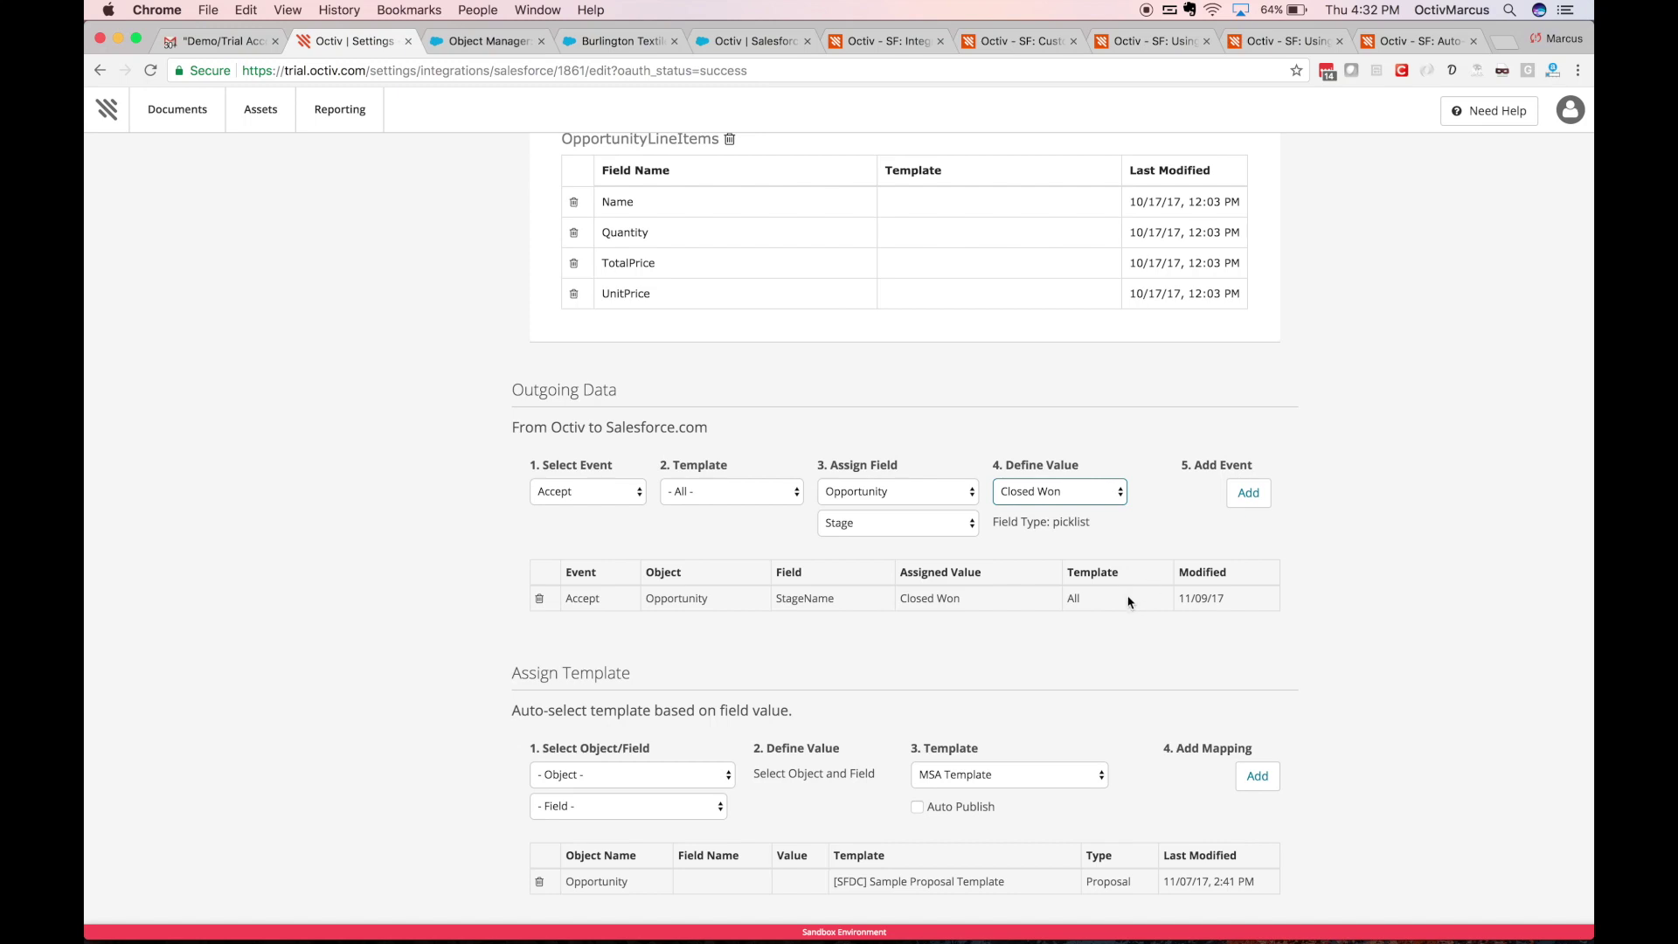
scroll(1128, 603, "down", 1)
- Map the Opportunity object to the [SFDC] Sample Proposal Template under Assign Template
left_click(547, 777)
scroll(548, 784, "down", 20)
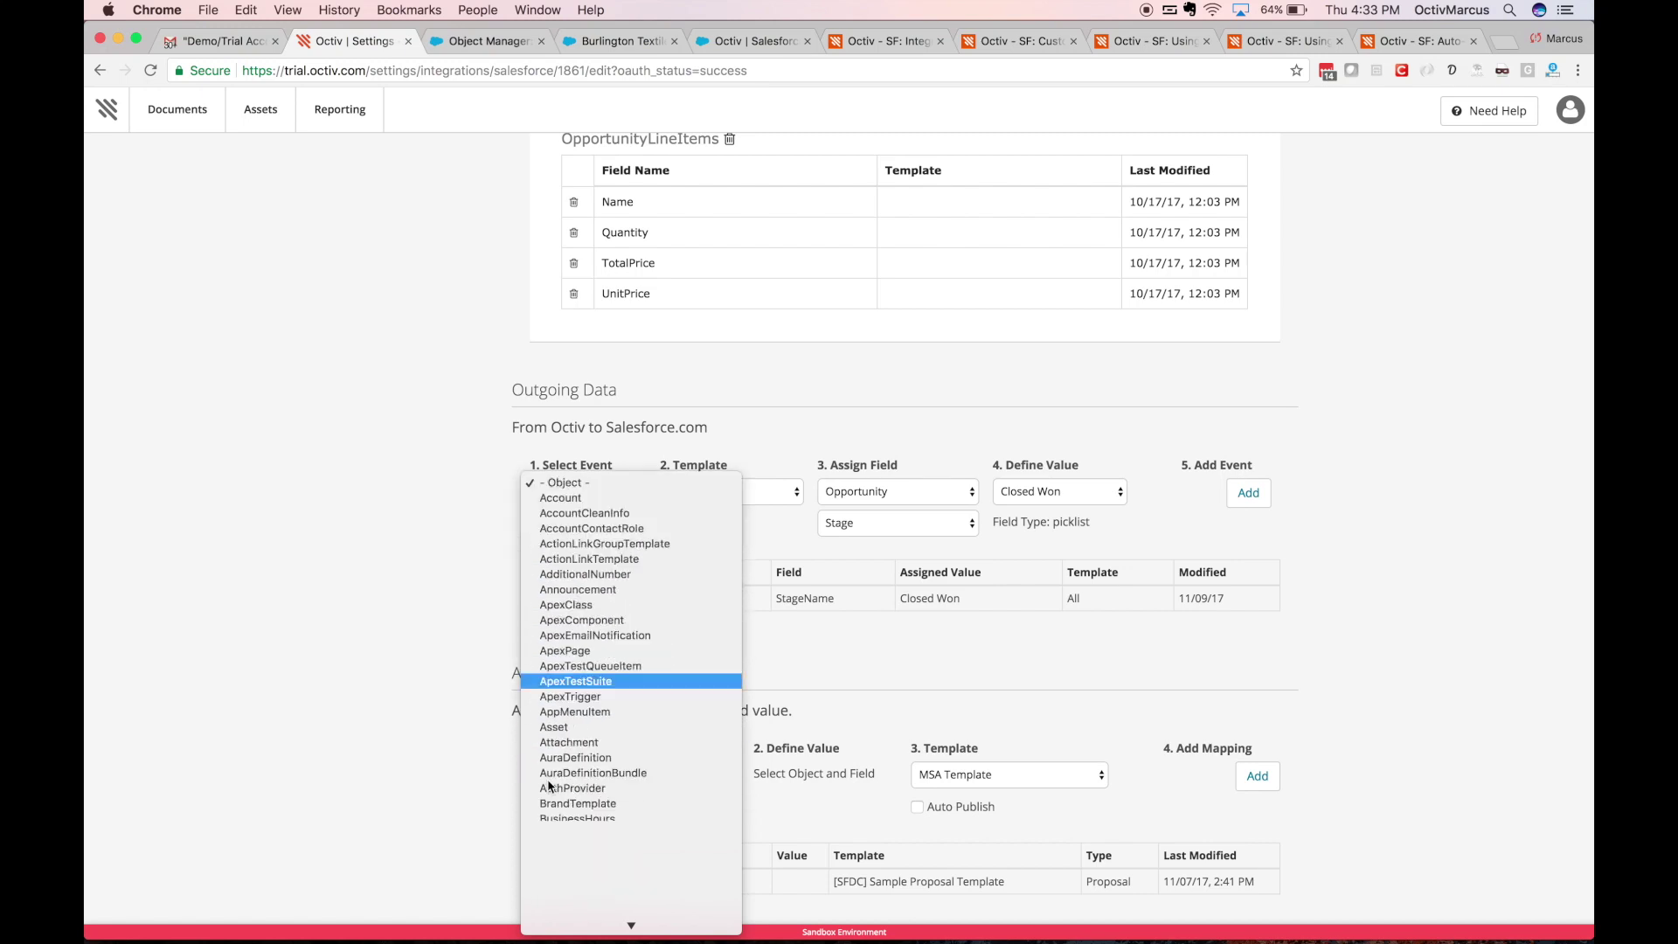
scroll(549, 783, "down", 10)
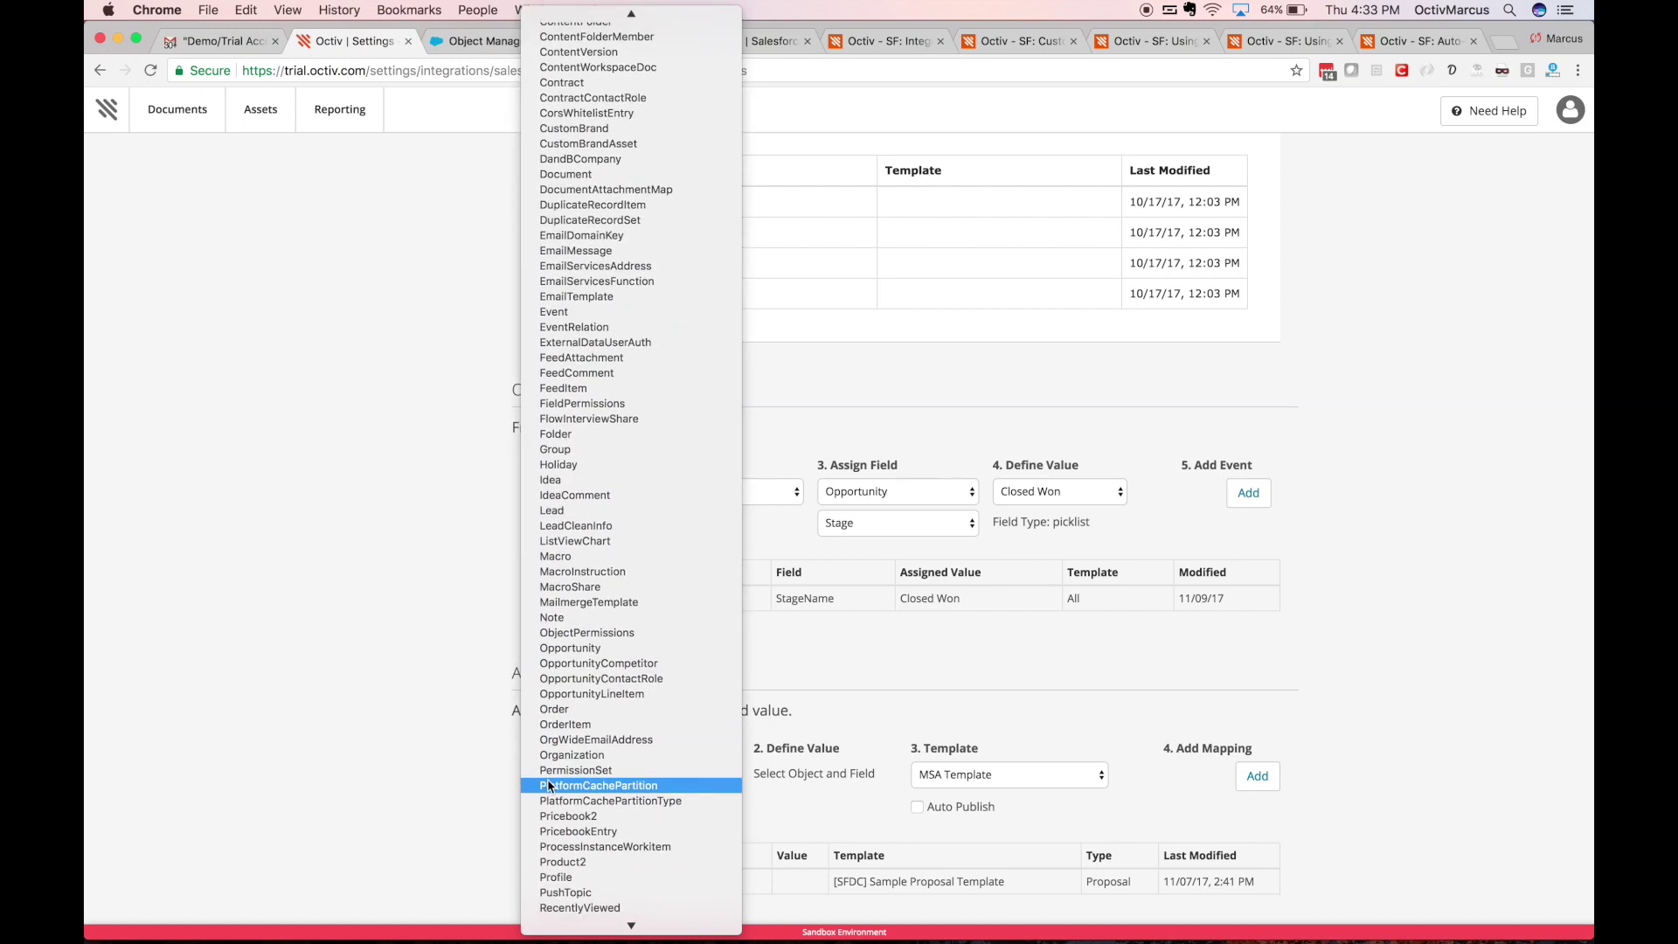
left_click(573, 648)
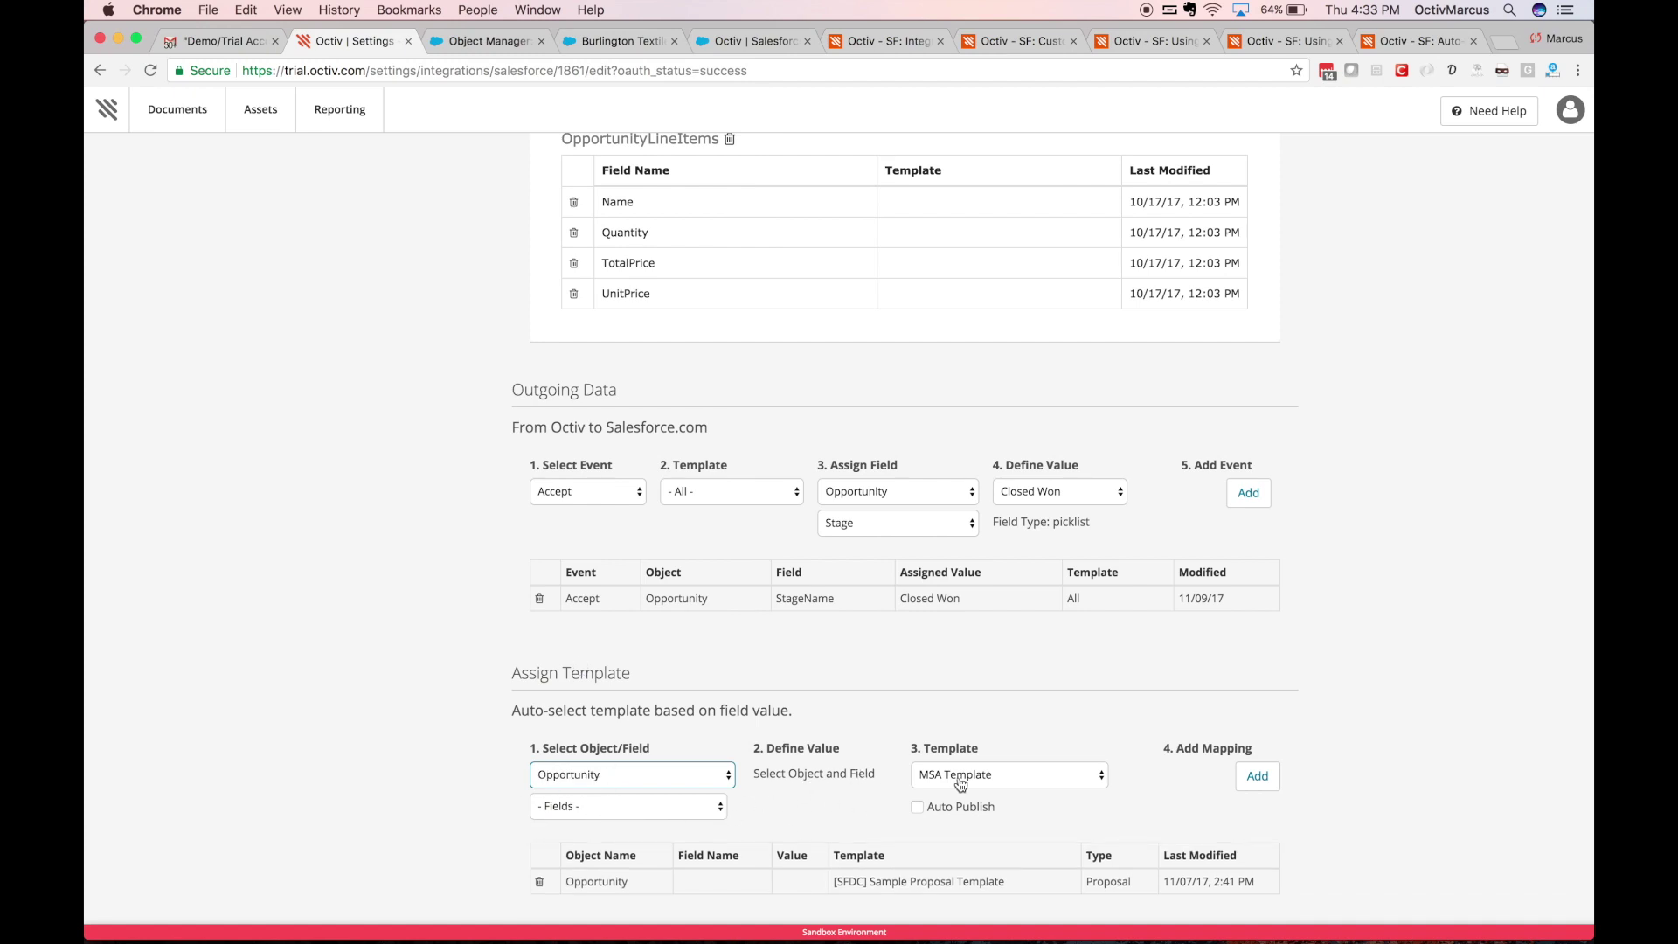
left_click(1011, 774)
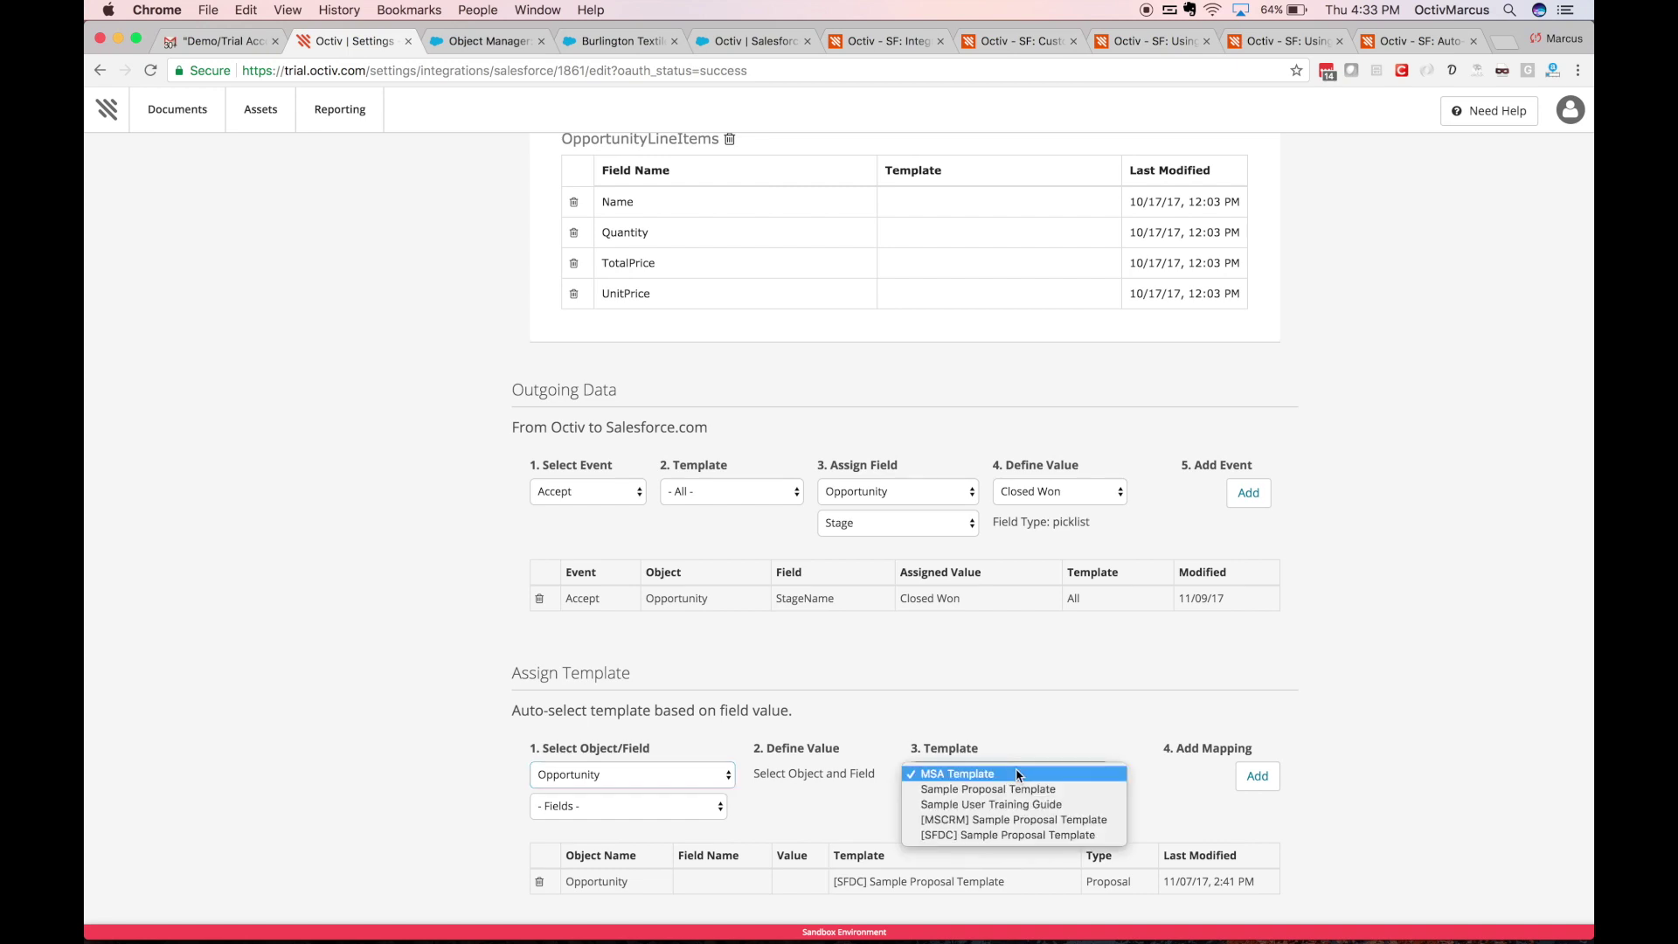
left_click(1013, 835)
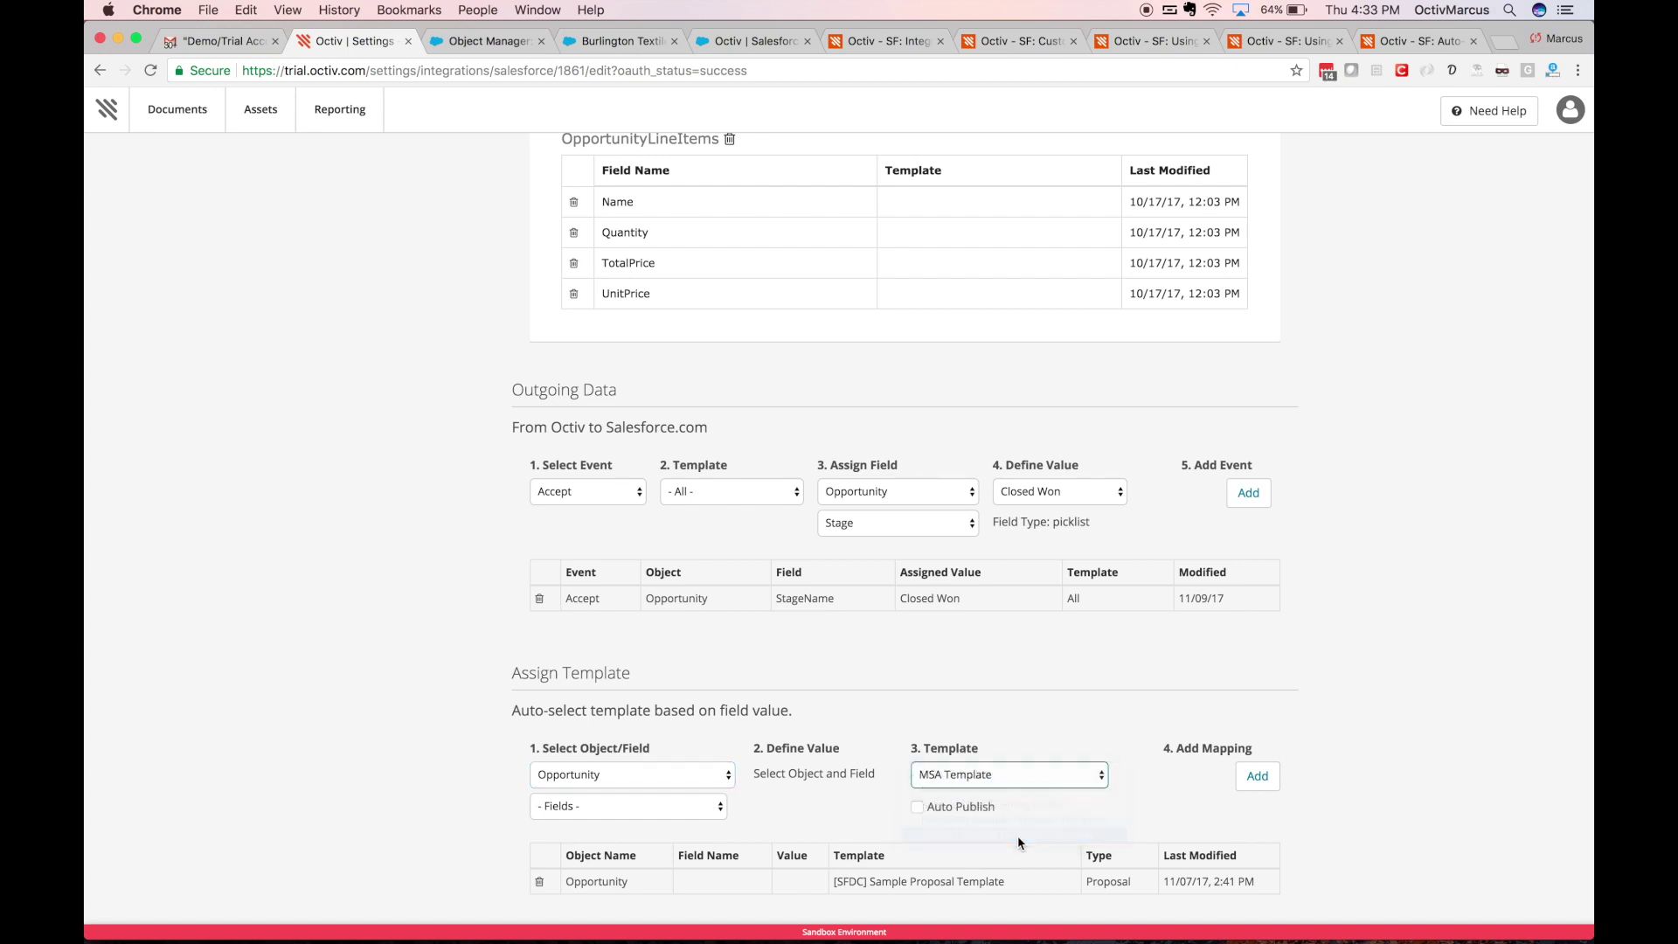
left_click(1242, 785)
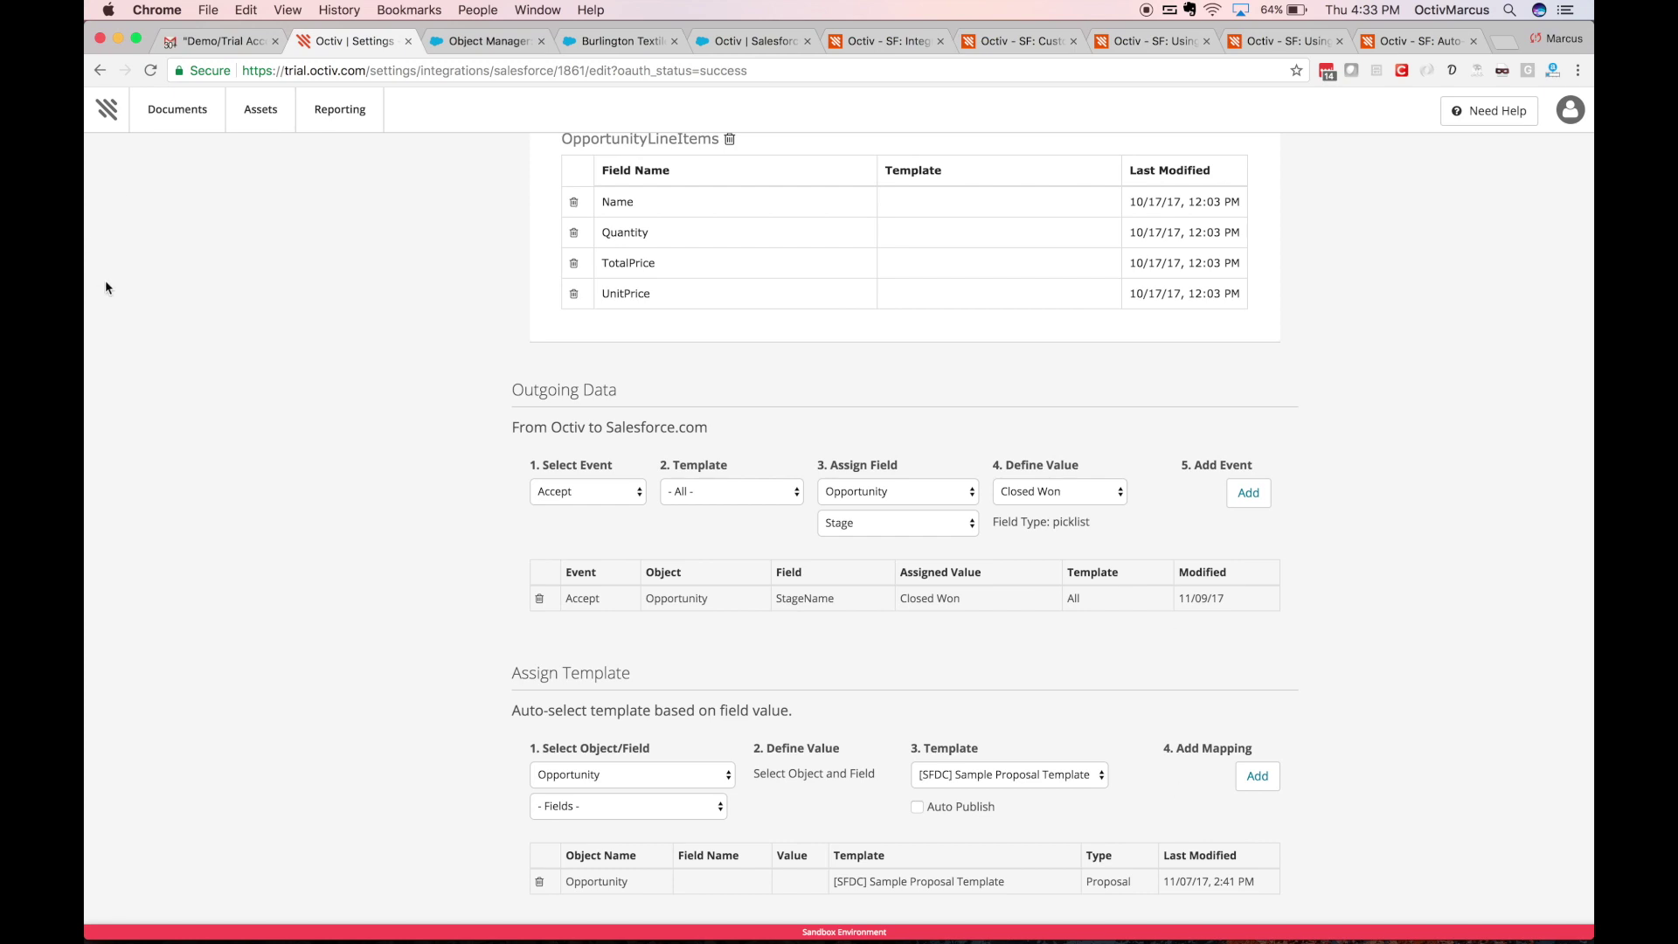
scroll(106, 287, "up", 20)
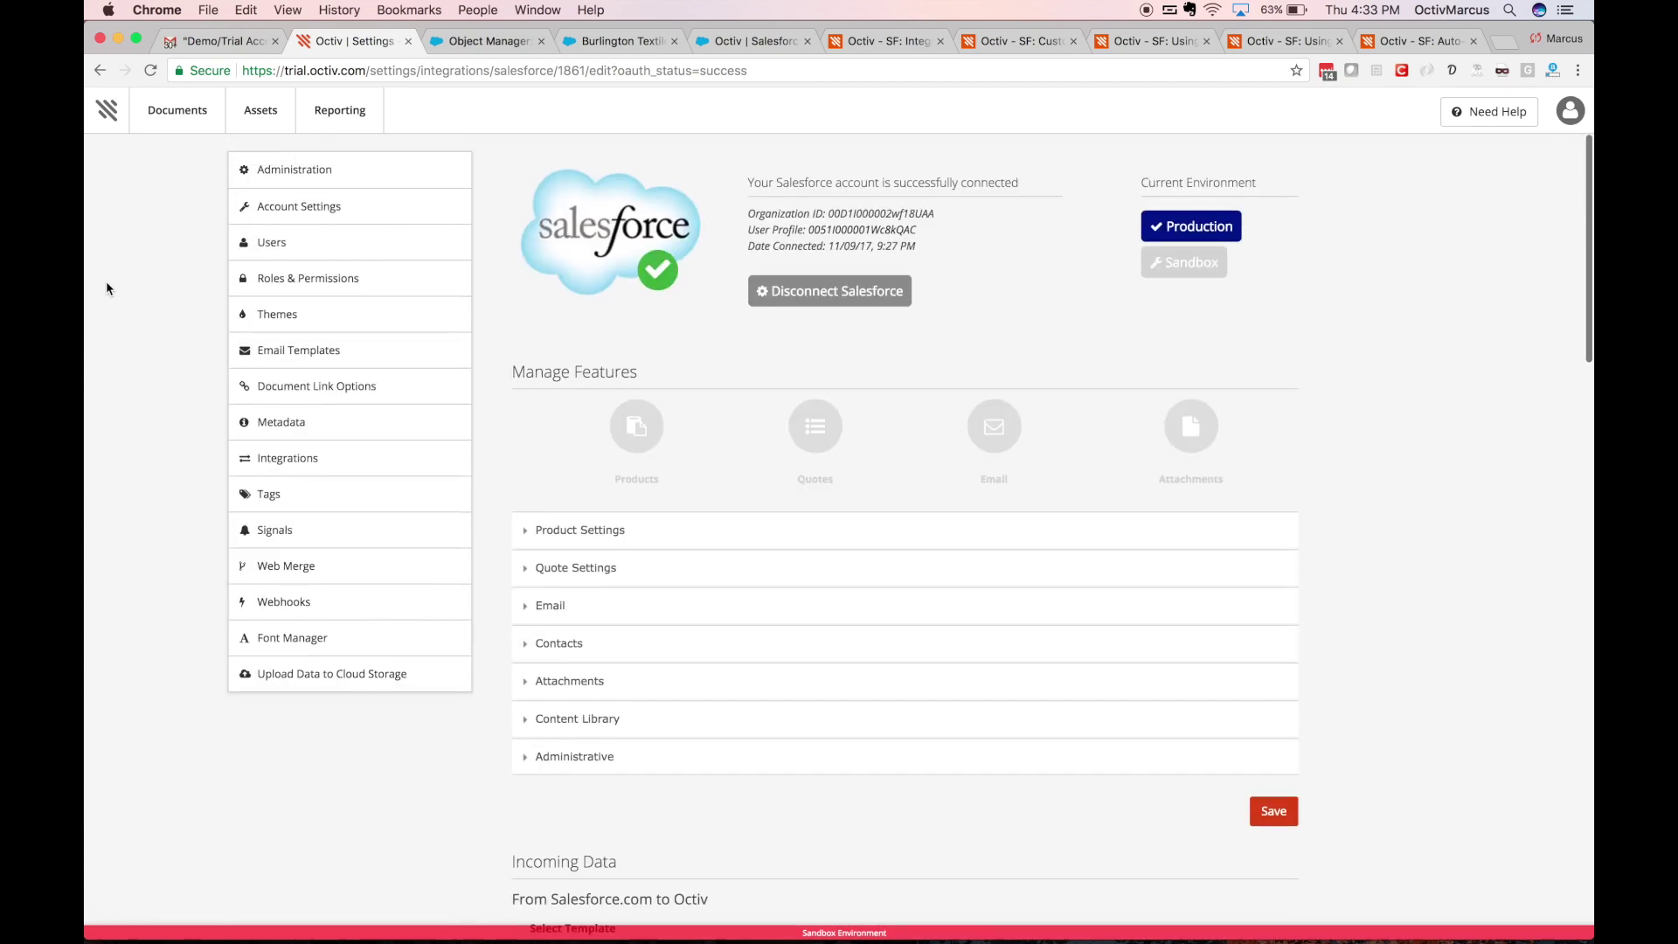